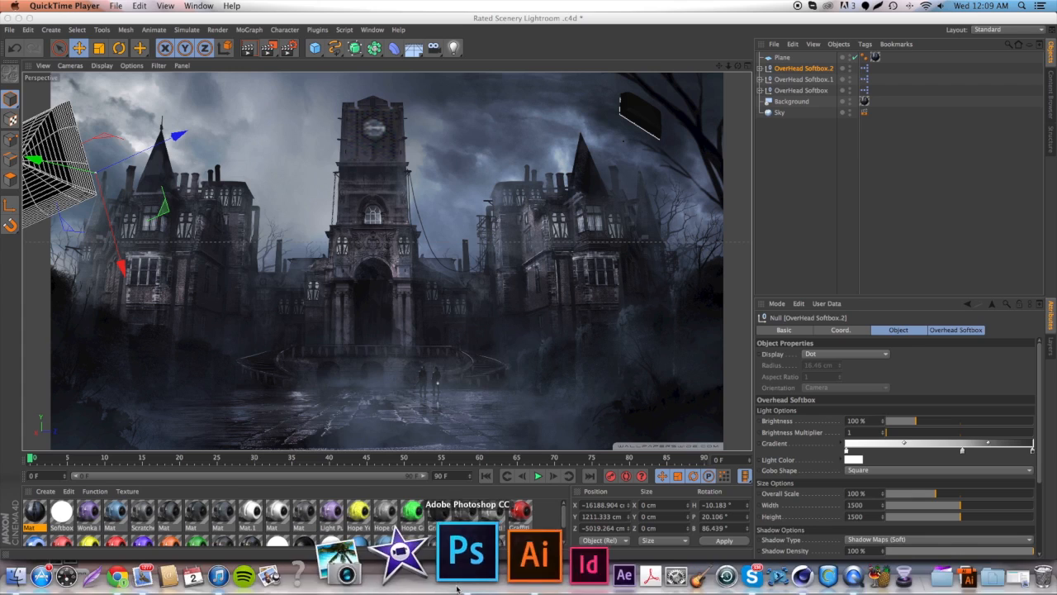
Step: Switch to Photoshop, open HIRE-BANNER-.png from the Photoshop stuff folder to view the finished banner, and close it
click(449, 487)
click(87, 6)
click(100, 29)
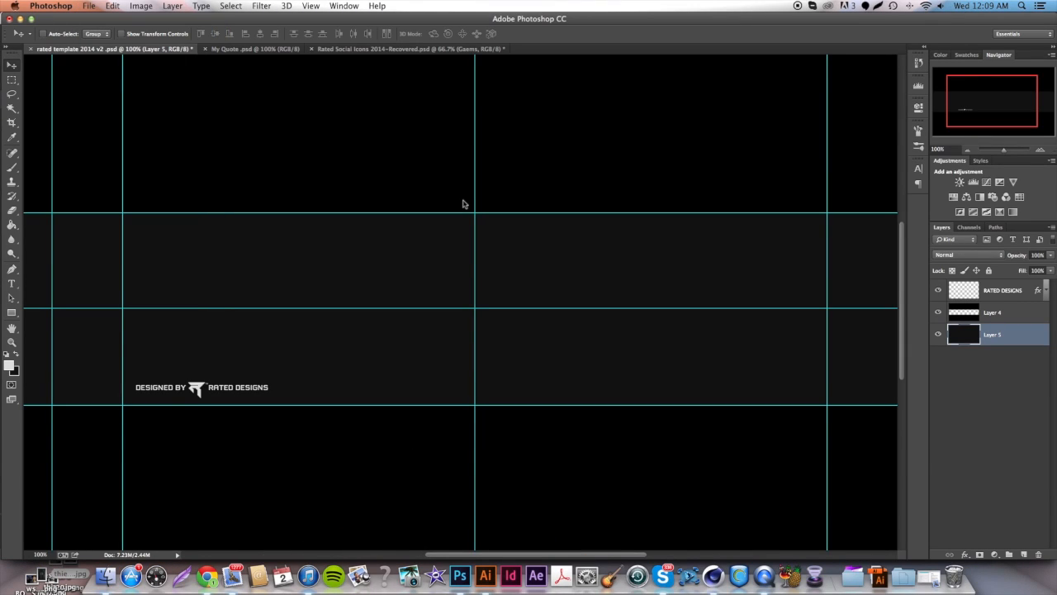
click(395, 176)
scroll(533, 210, down, 10)
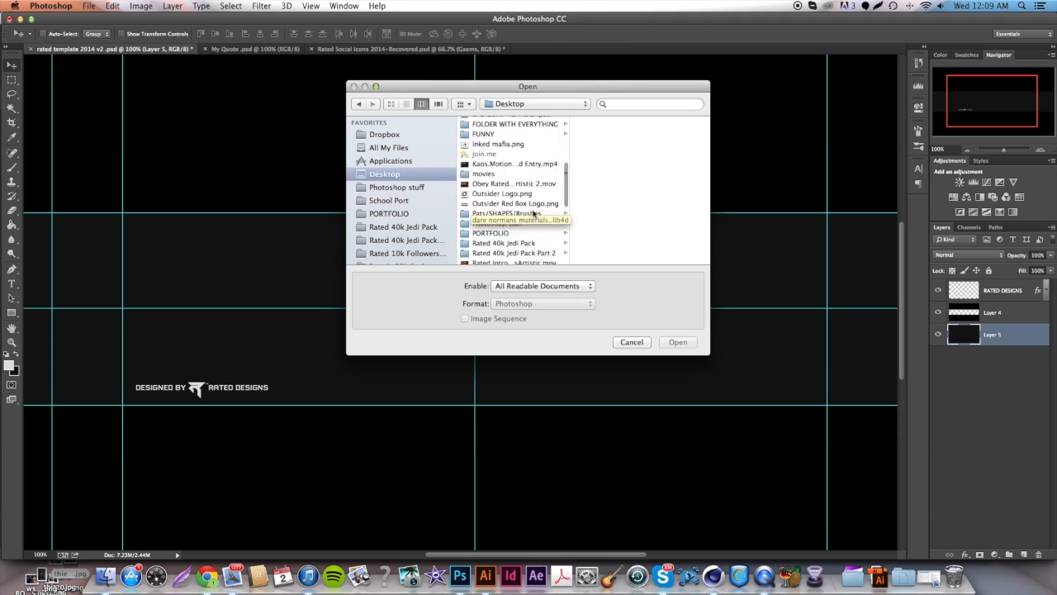
click(430, 191)
scroll(481, 204, down, 15)
scroll(481, 203, down, 3)
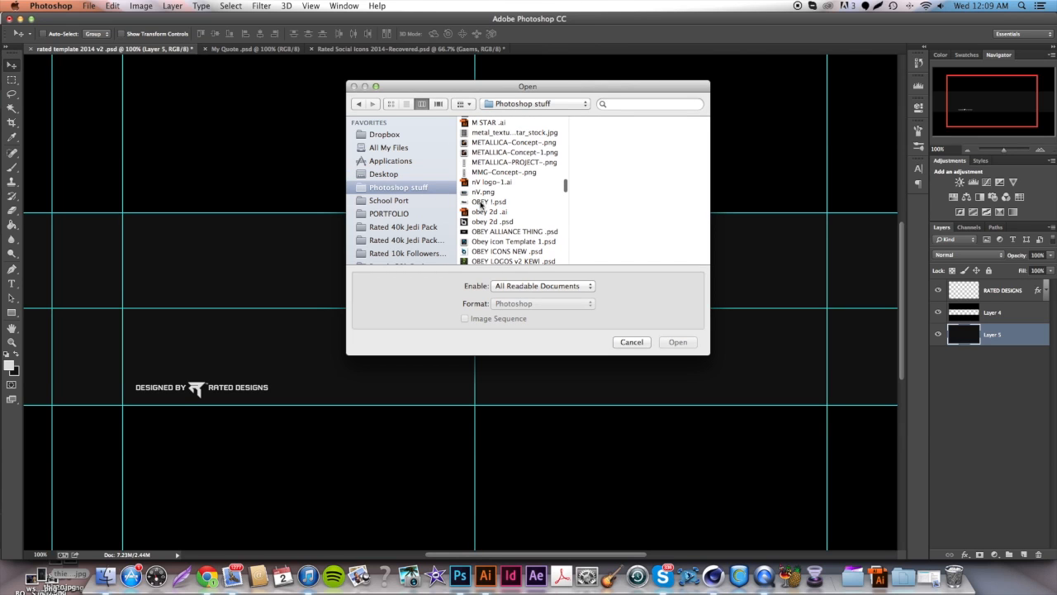
scroll(547, 207, down, 6)
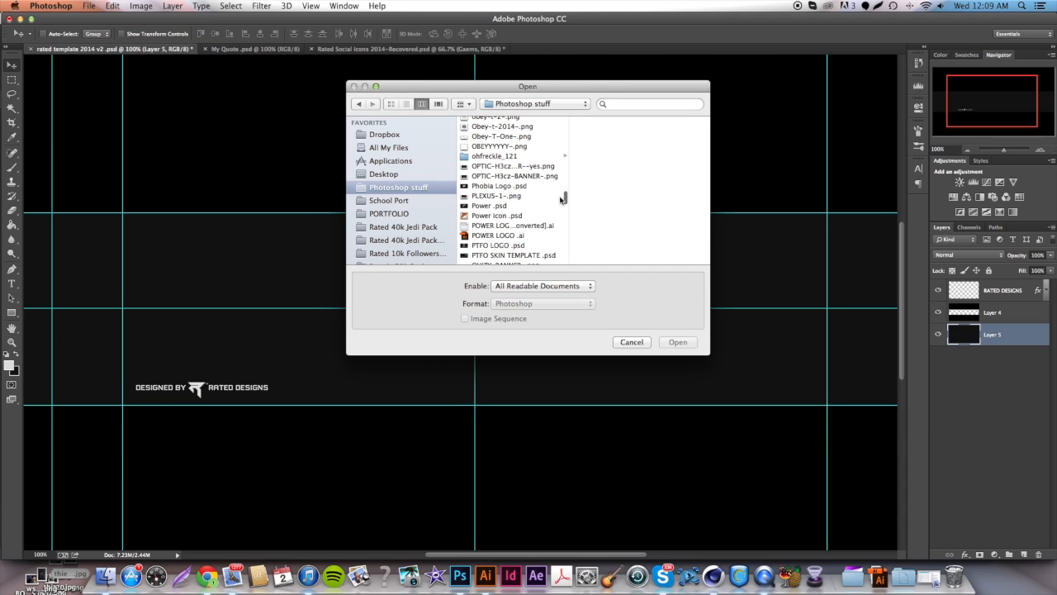
scroll(538, 196, down, 5)
scroll(533, 198, up, 10)
scroll(531, 198, up, 10)
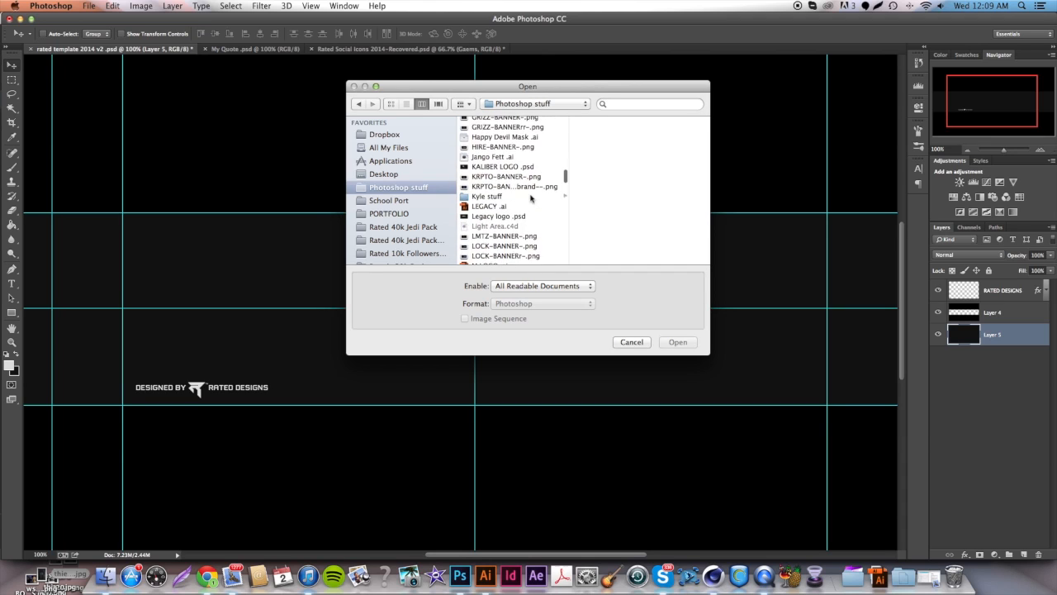
click(527, 205)
click(676, 342)
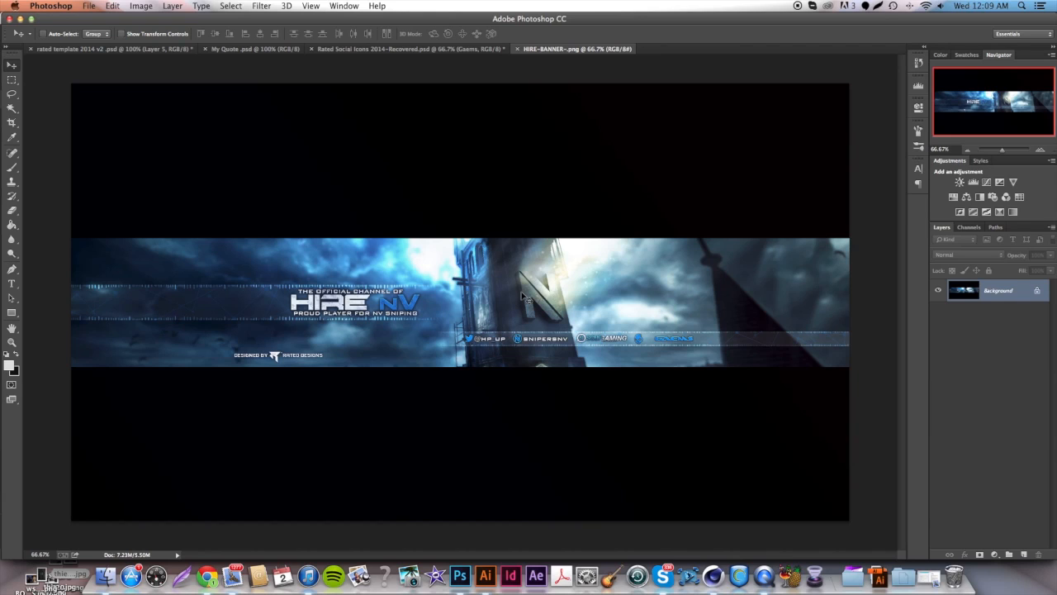
click(519, 50)
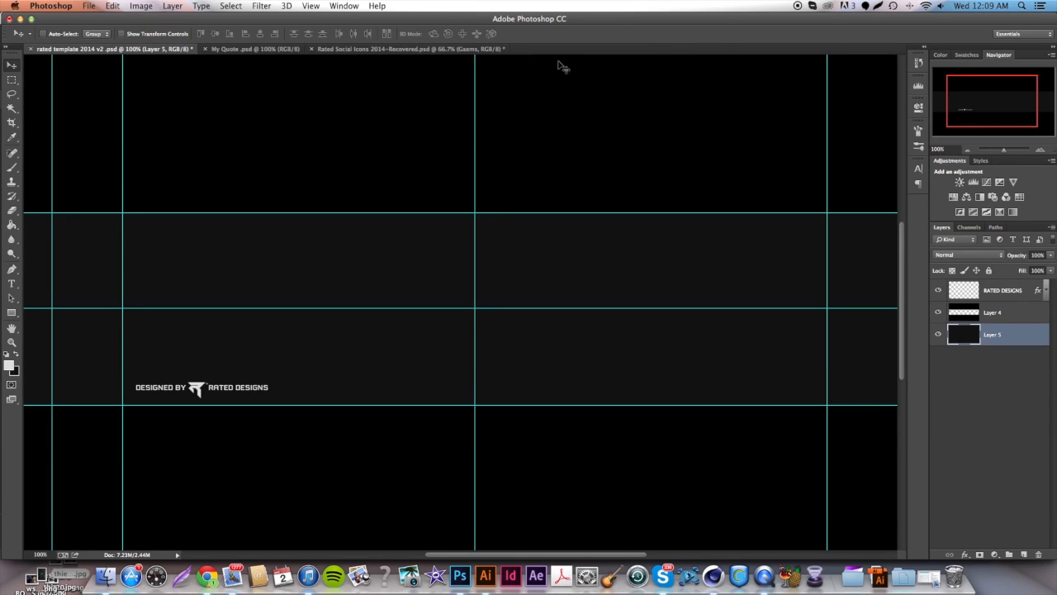
Step: Switch to Cinema 4D and examine the scene's Plane, overhead softboxes, Background and Sky objects
click(720, 570)
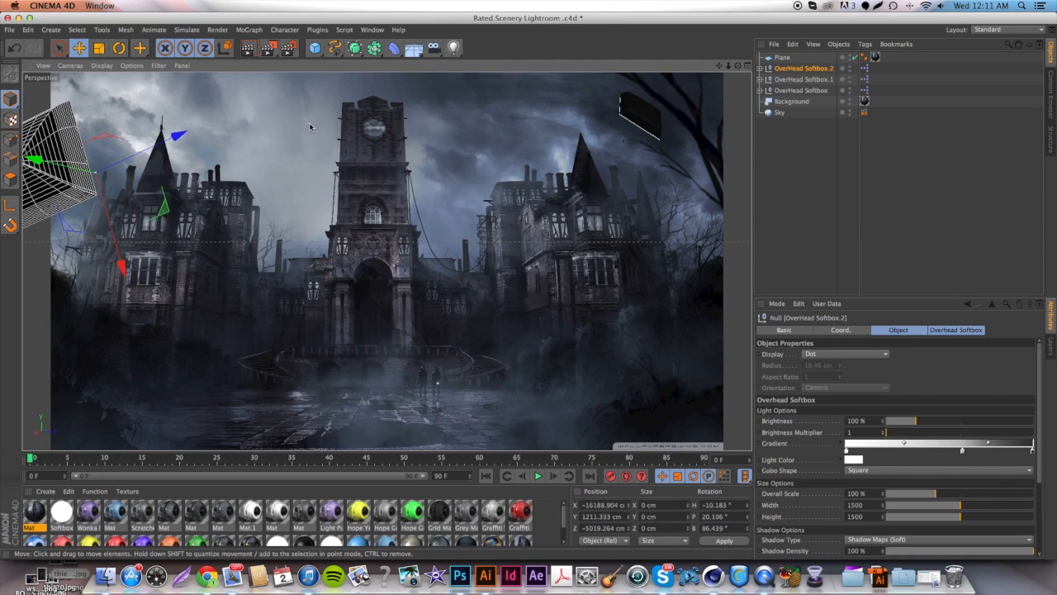
click(782, 58)
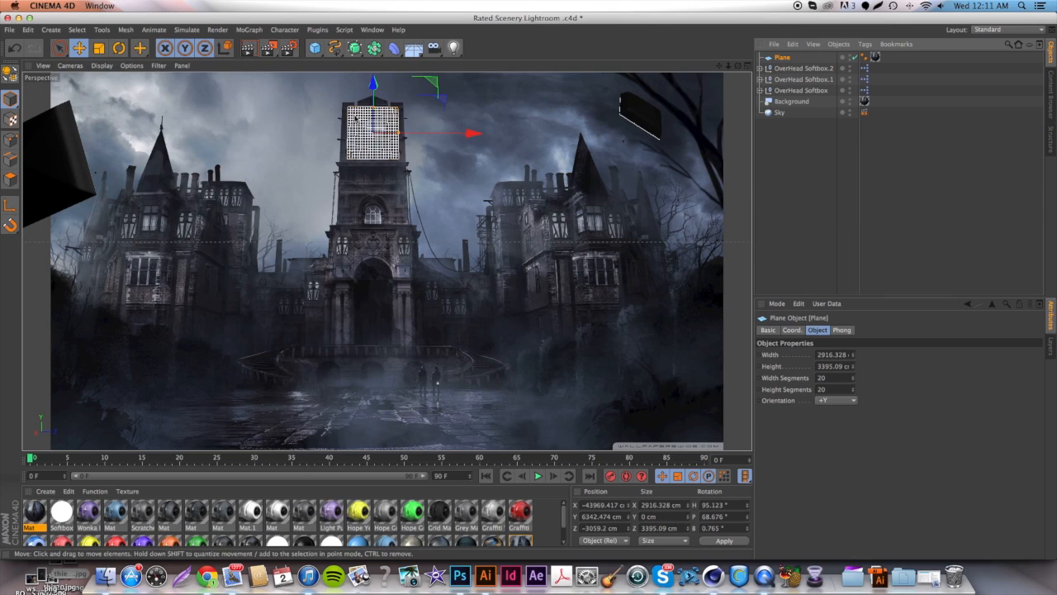
click(805, 90)
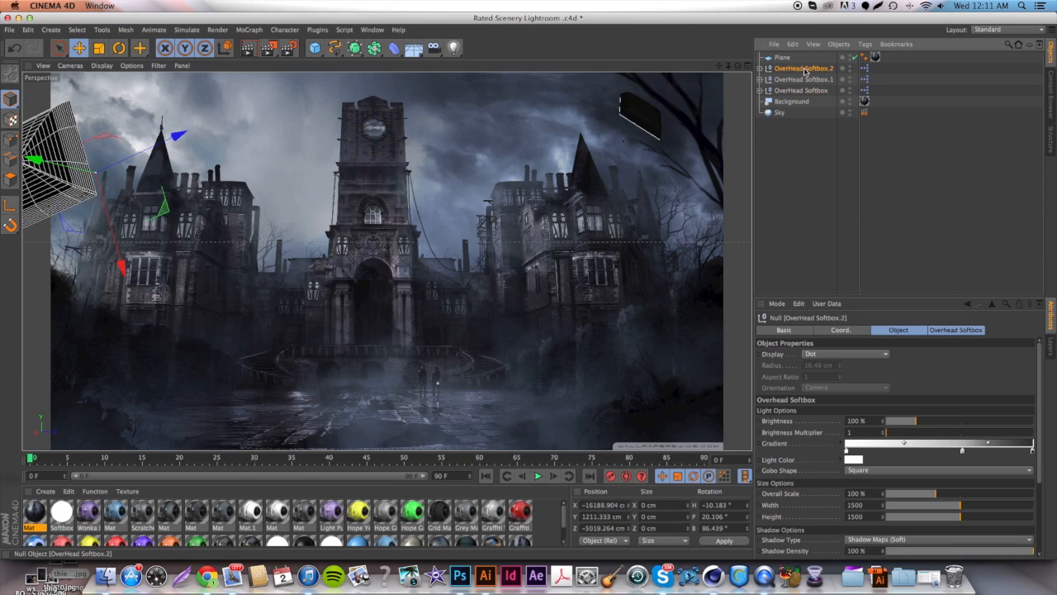
click(793, 101)
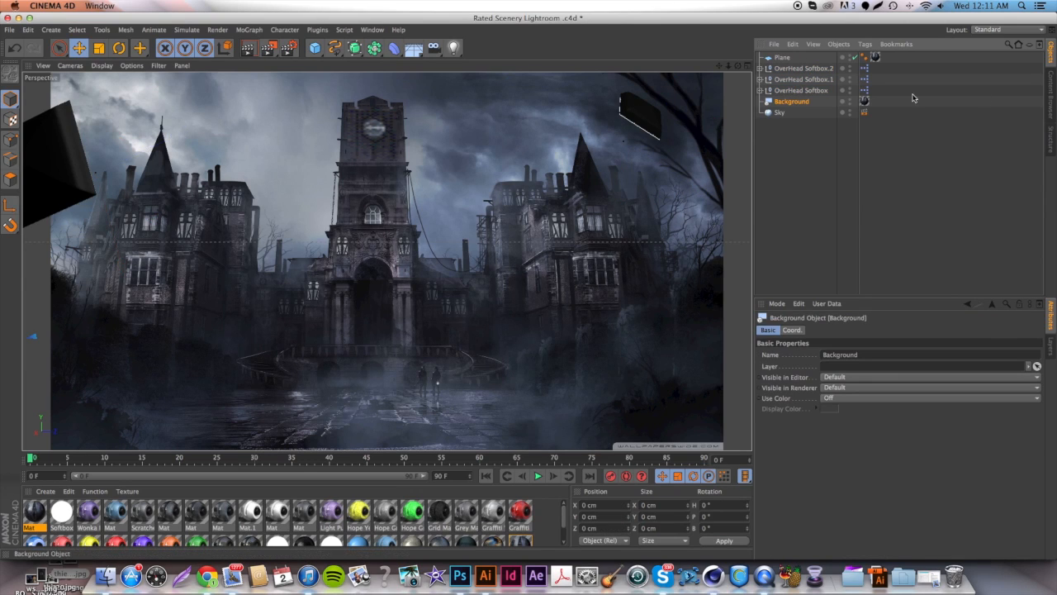
click(783, 111)
click(788, 102)
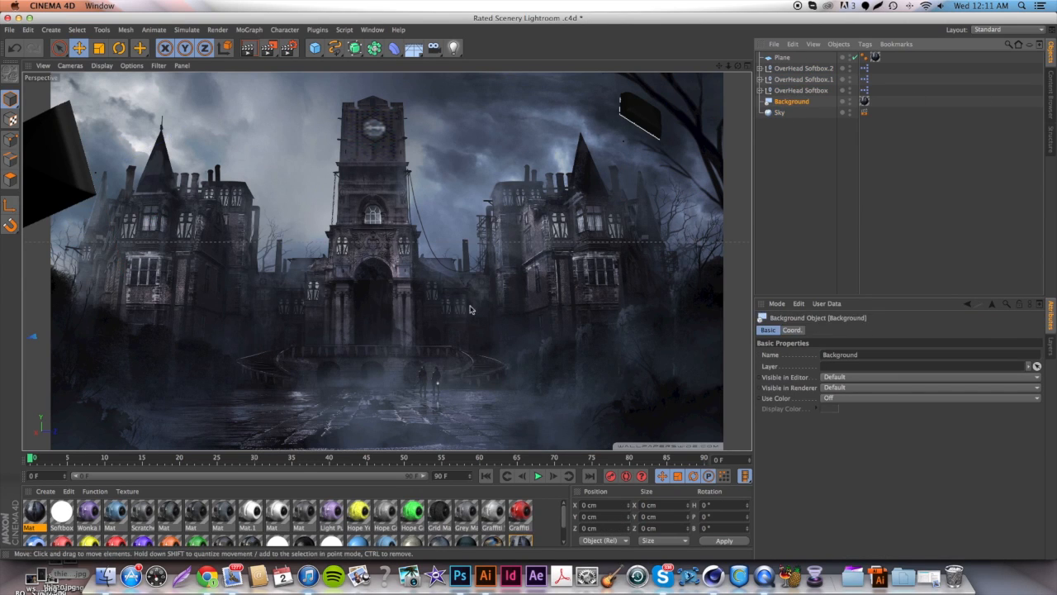
click(774, 114)
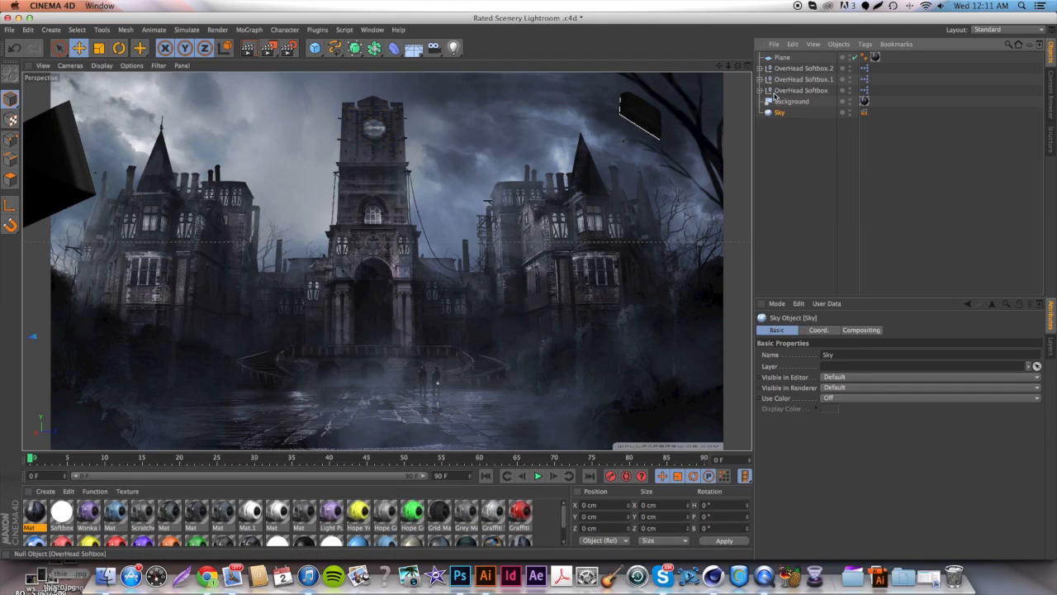
Step: Inspect the colour texture of the thief_4_dark_fantasy-wallpaper material alongside the Plane object, and close its editor
click(781, 57)
double_click(521, 541)
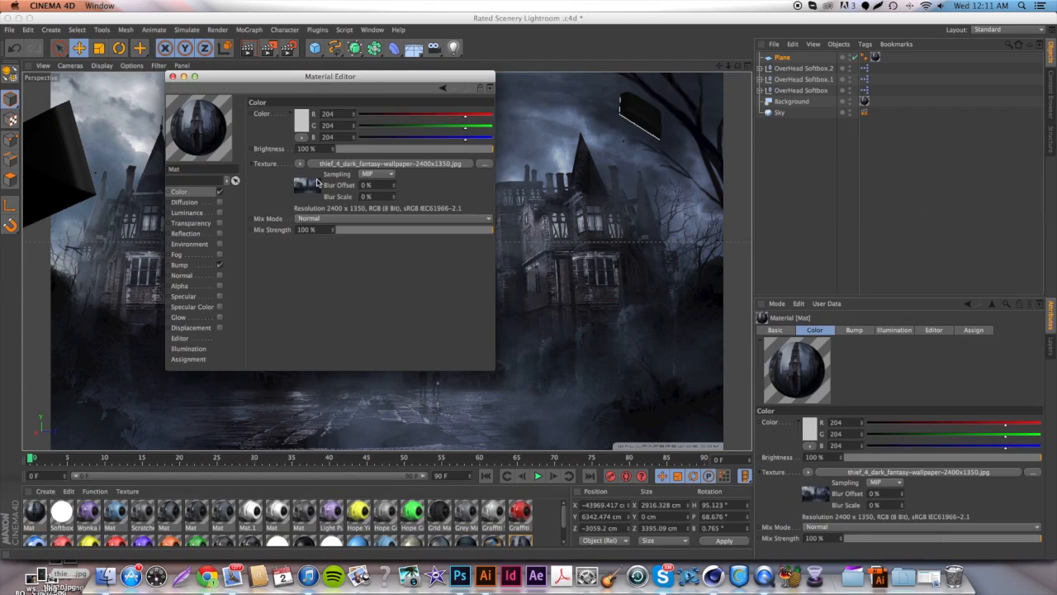
click(172, 76)
Step: Delete the wallpaper-hd-3131.jpg material and the extra one beside it, and reselect the Plane
click(494, 541)
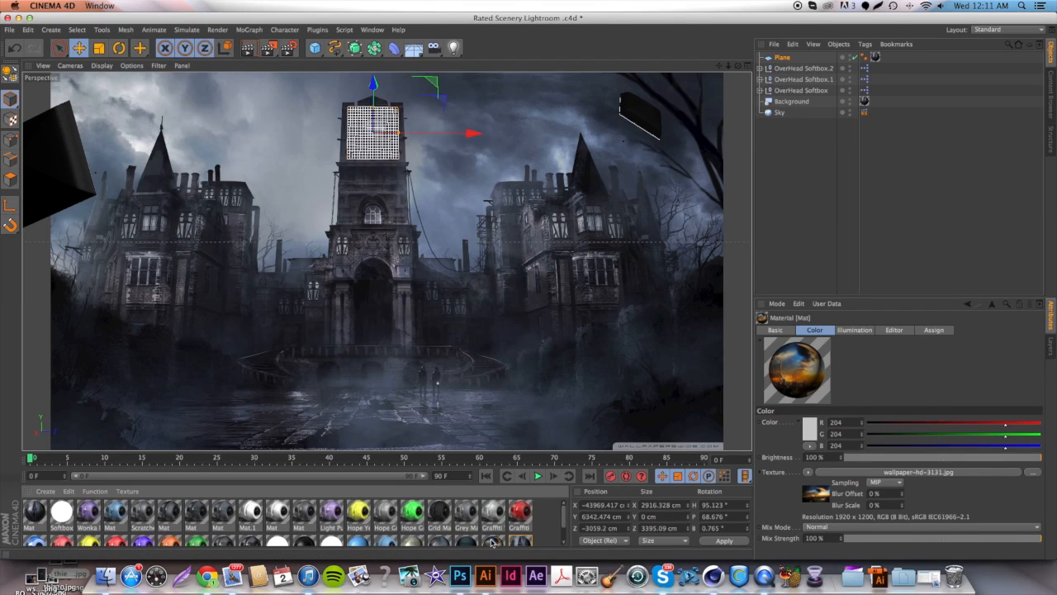
click(469, 541)
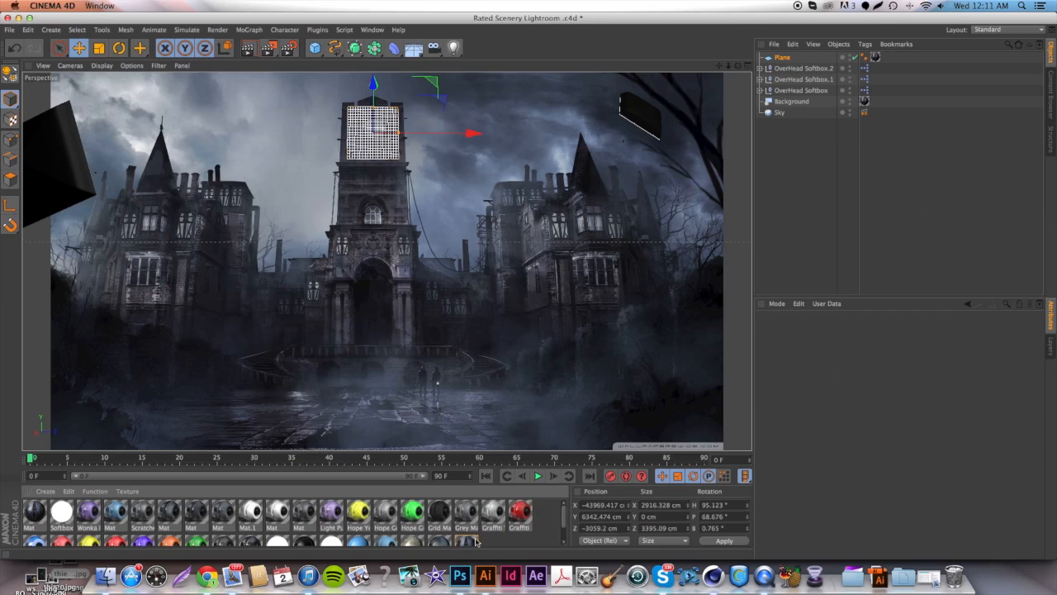
click(36, 512)
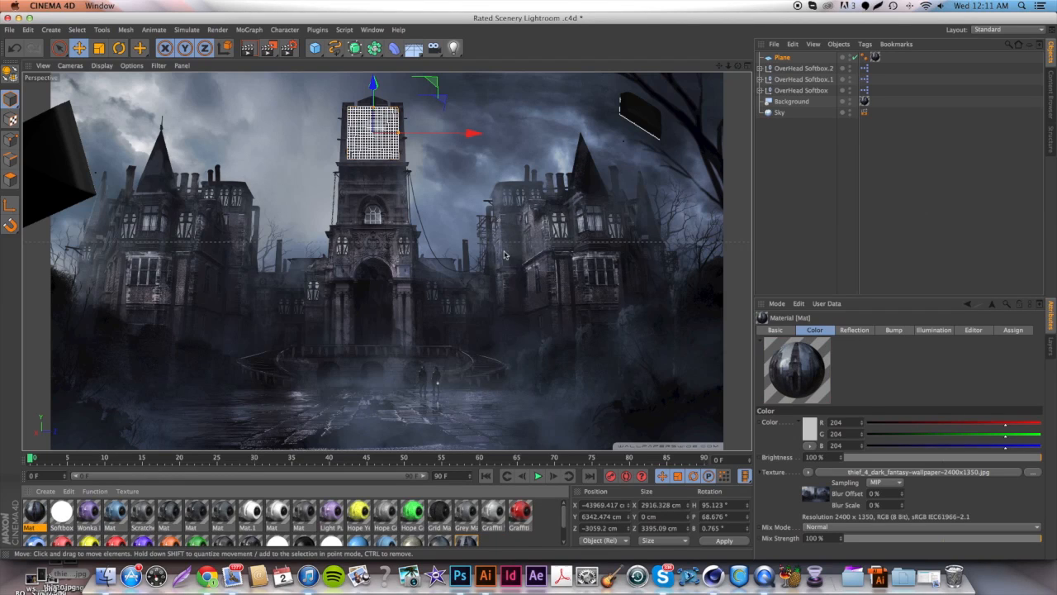
click(781, 60)
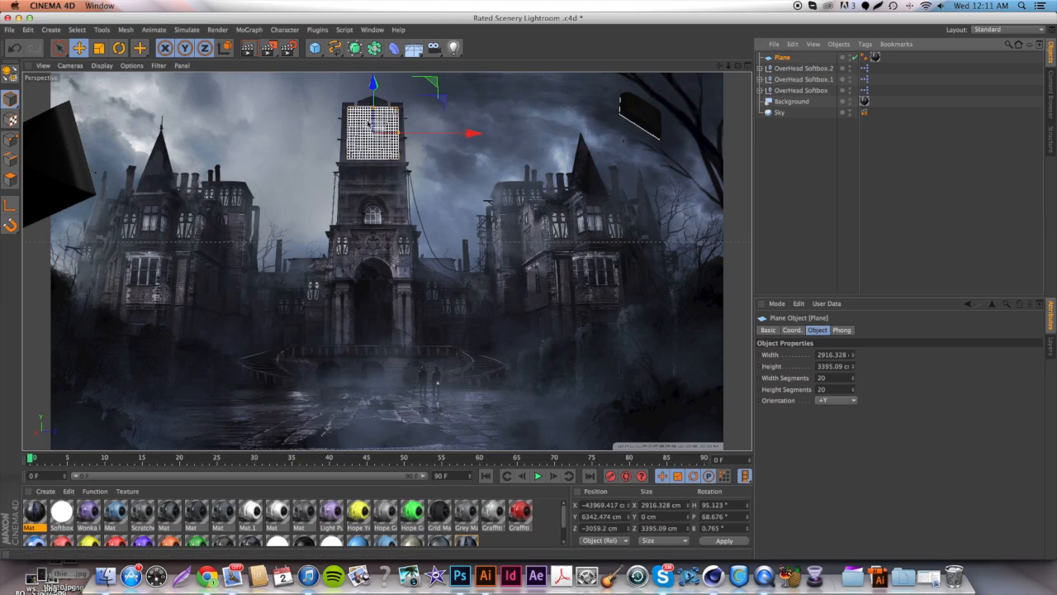
Step: Merge RATED LOGO .ai from the Desktop's Rateds Logo folder into the scene, accepting the Illustrator import options
click(10, 31)
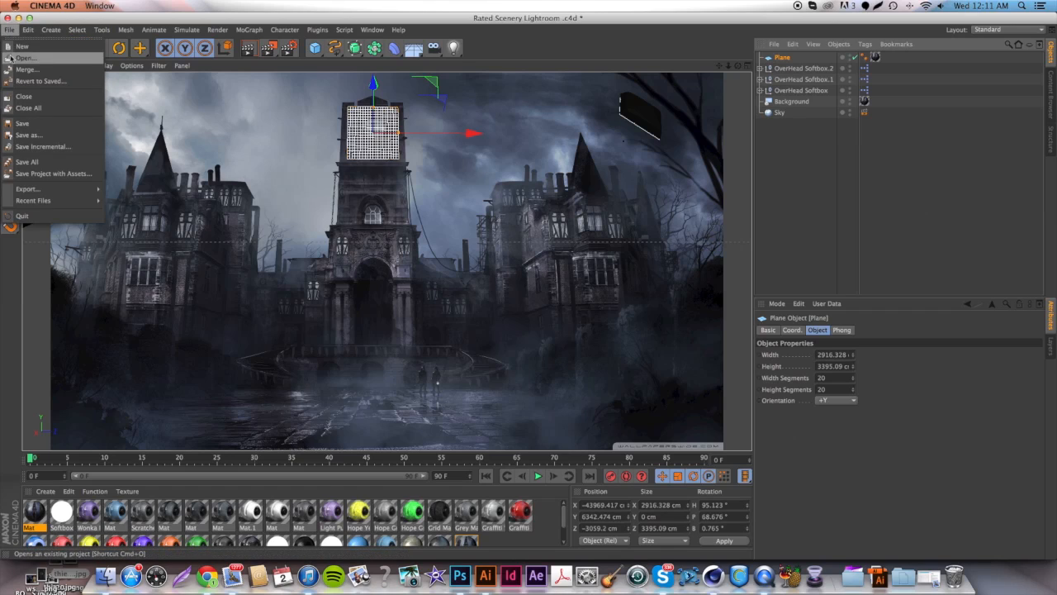
click(12, 70)
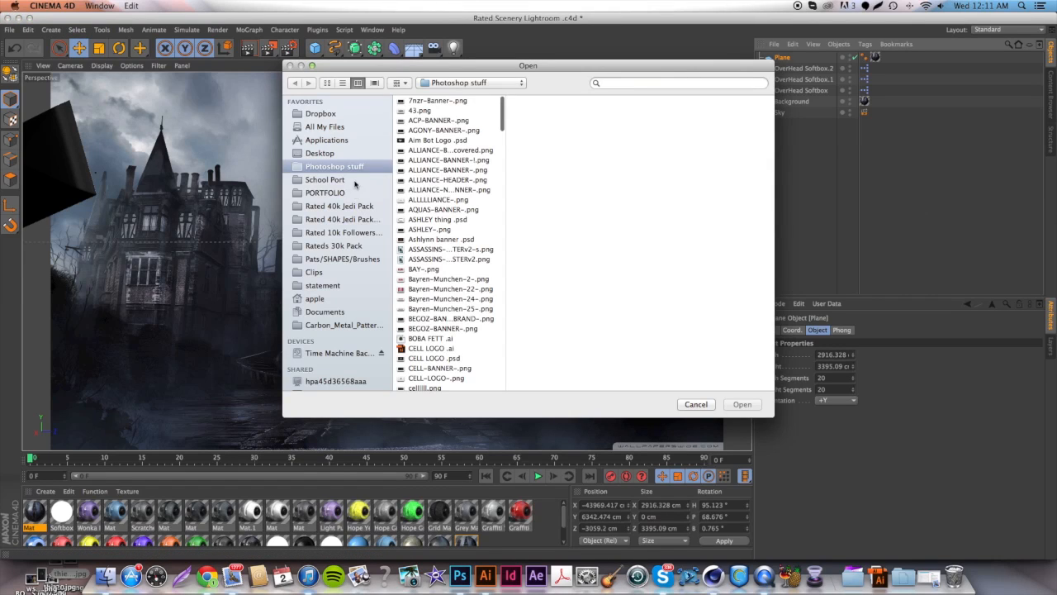
click(349, 155)
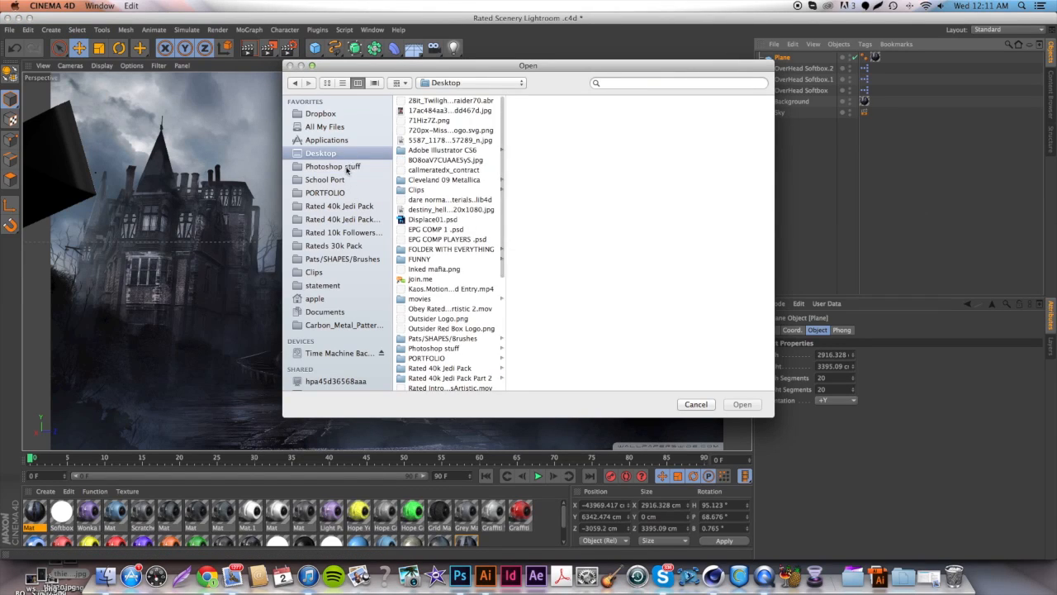
scroll(469, 223, down, 5)
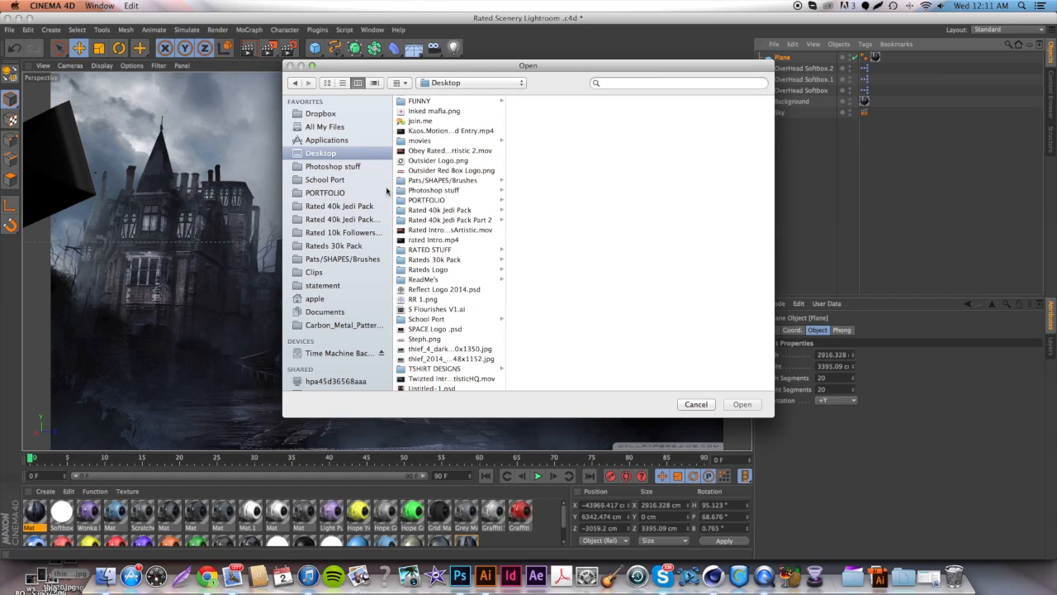
click(458, 269)
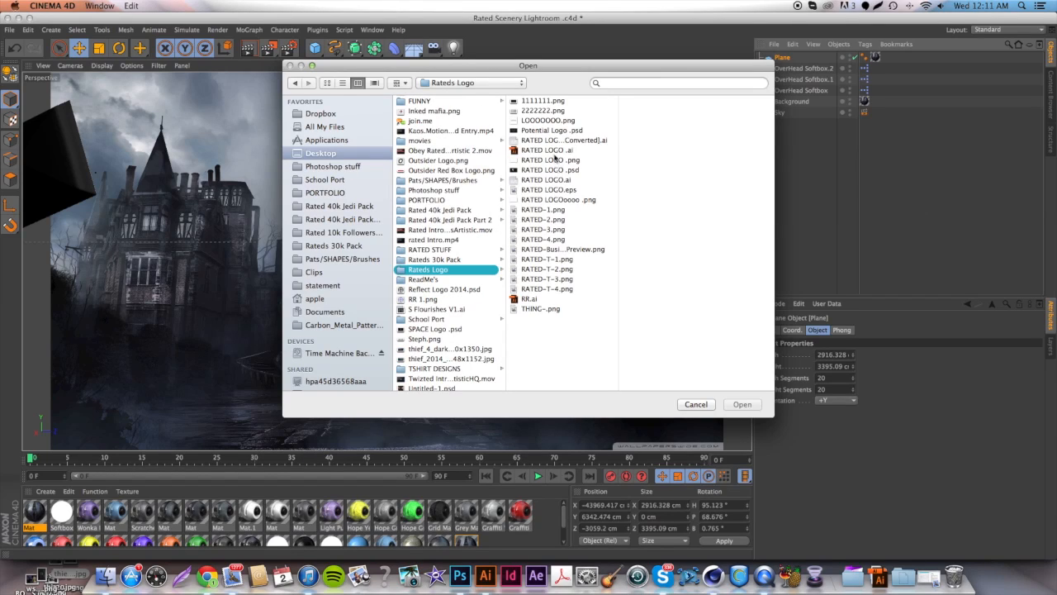
click(551, 150)
click(742, 403)
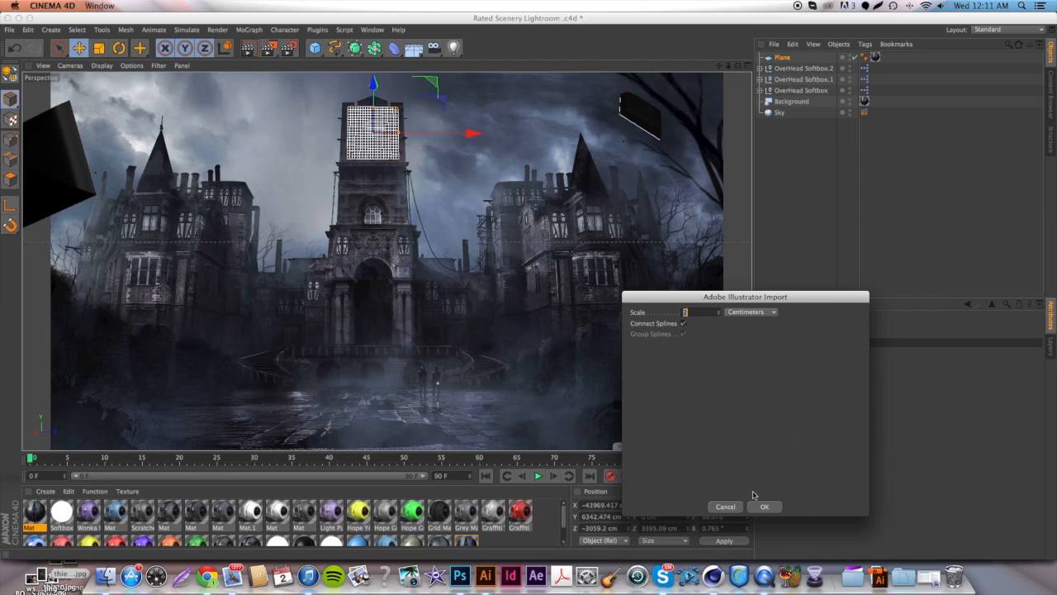
click(764, 506)
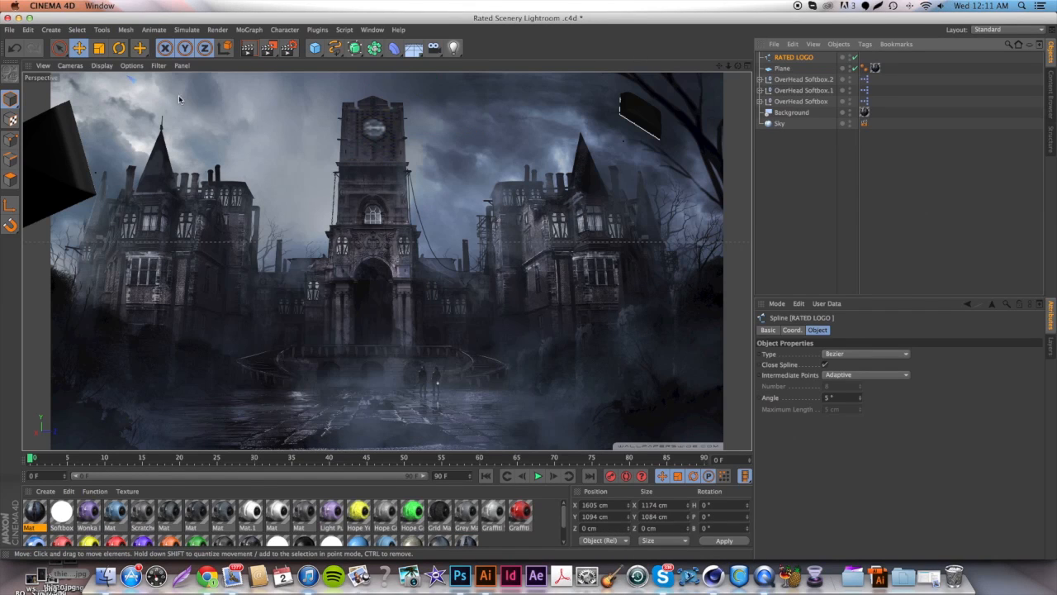
Step: Move the RATED LOGO spline to about X 1629, Y 757, Z -187 cm and nest it in a new Extrude NURBS
drag(175, 111, 337, 229)
drag(522, 242, 406, 253)
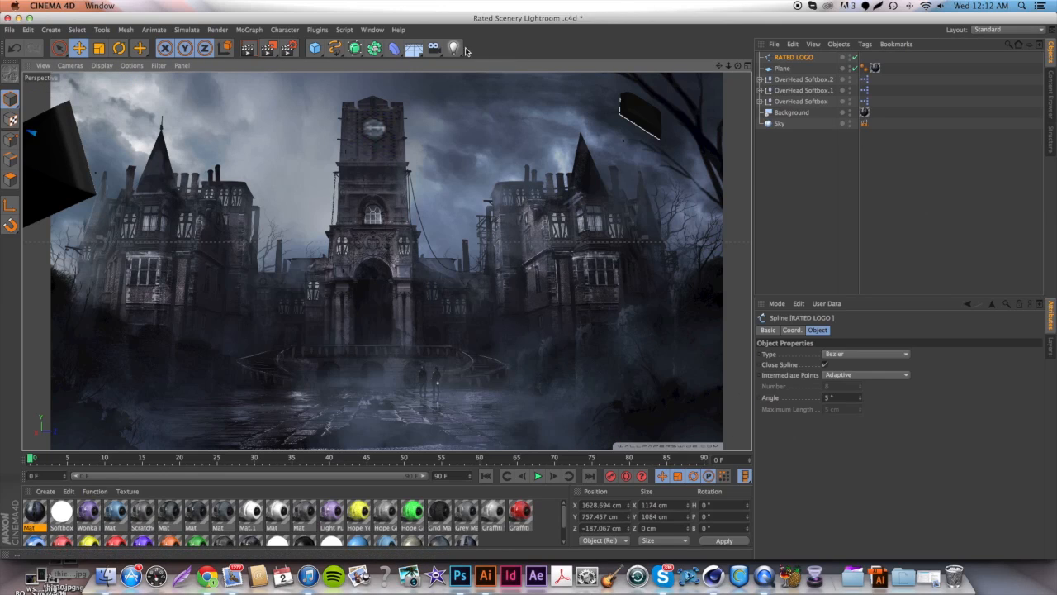
drag(364, 50, 471, 57)
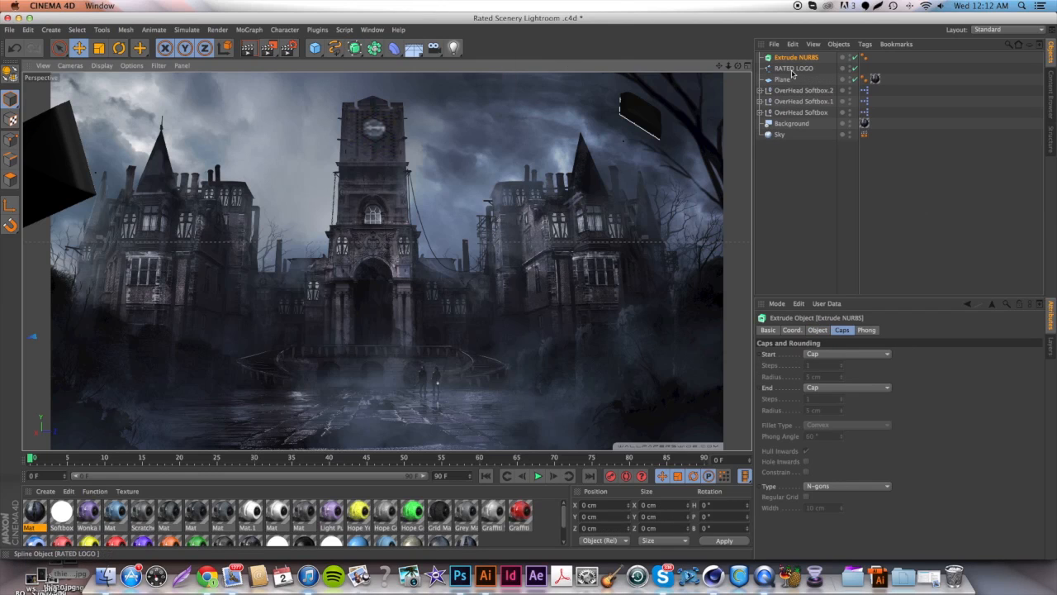
drag(798, 59, 799, 58)
click(803, 166)
click(759, 58)
click(789, 57)
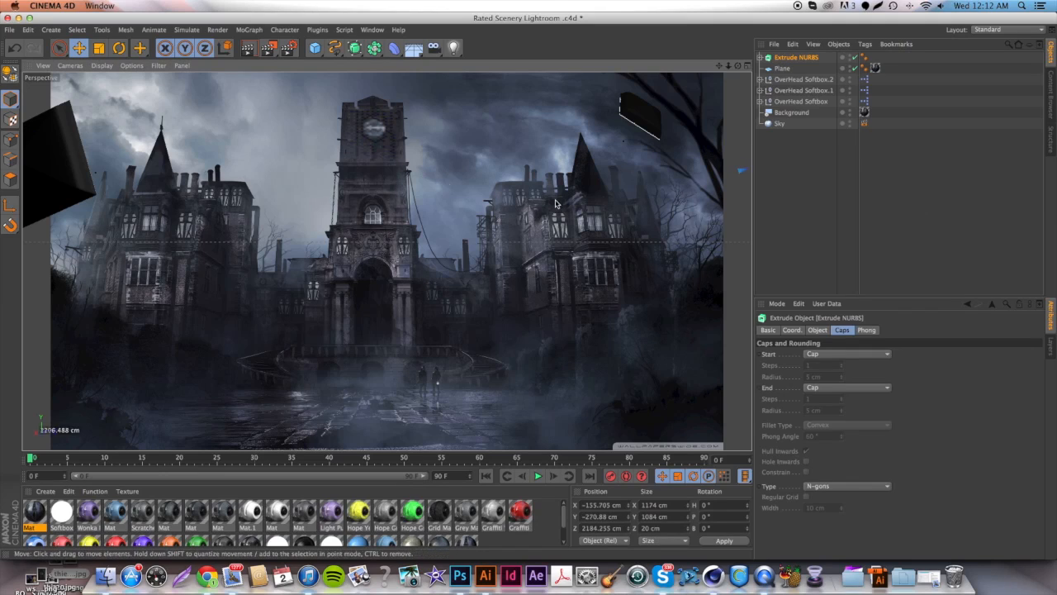
Step: Move the extruded logo in front of the clock tower, to about X -19578, Y -612, Z -294 cm
drag(600, 195, 488, 225)
click(746, 66)
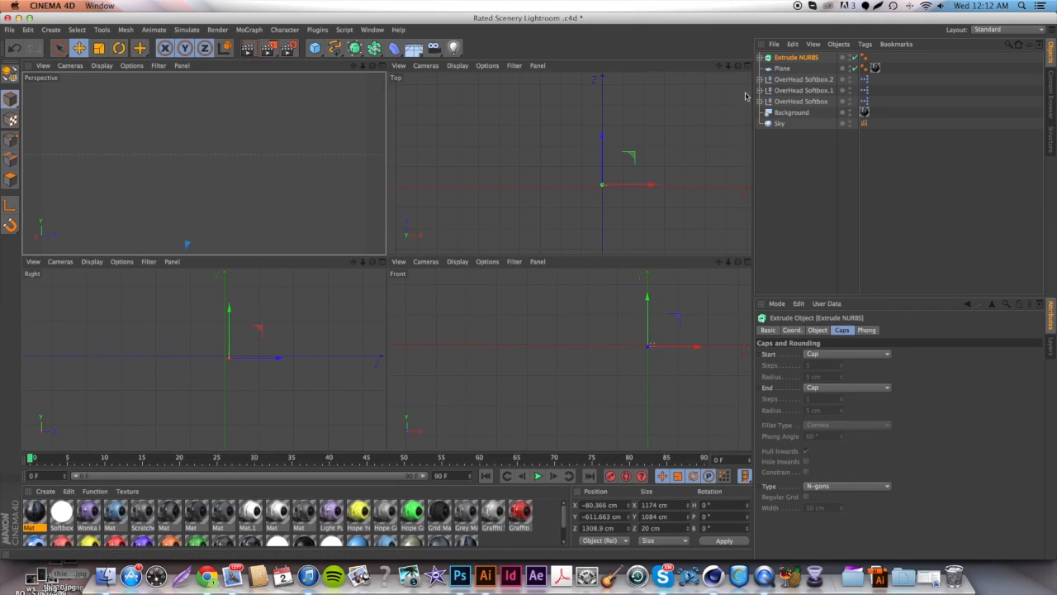
drag(615, 200, 510, 193)
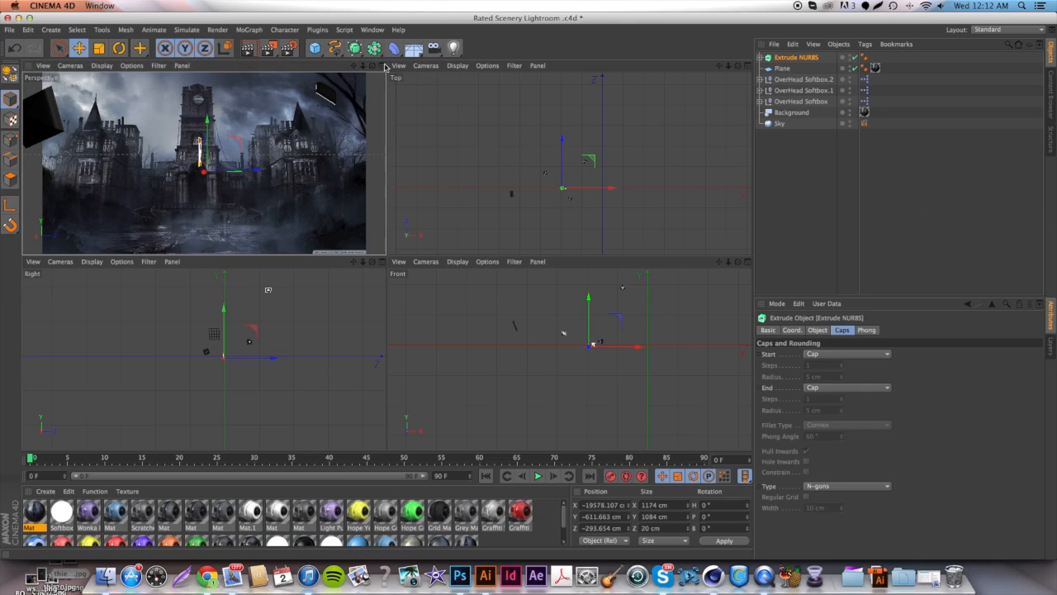
key(F1)
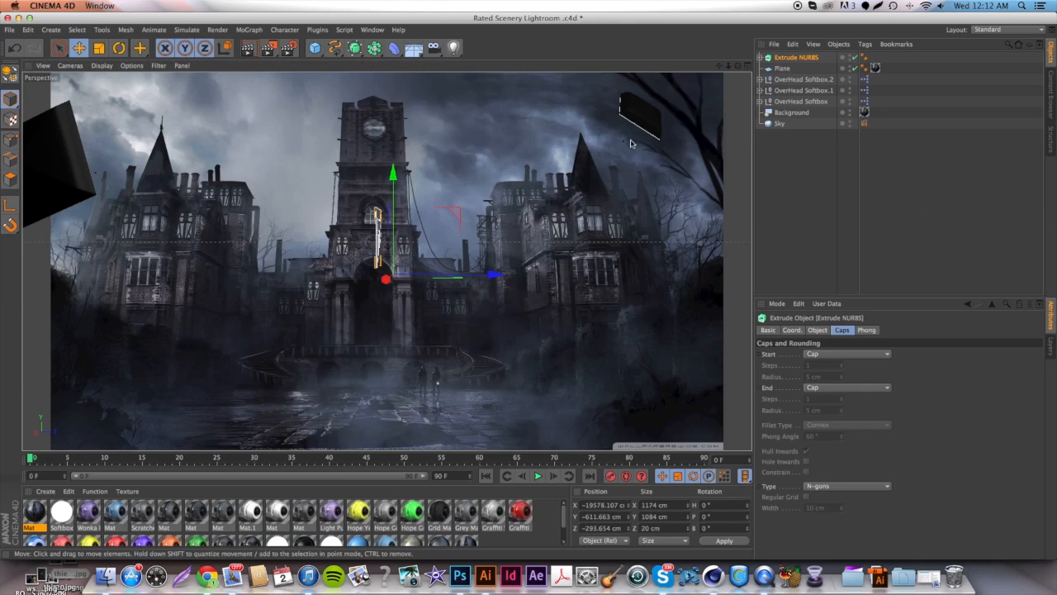
Step: Set the logo's extrusion depth to 500 cm and change both its start and end caps to Fillet Cap
click(817, 330)
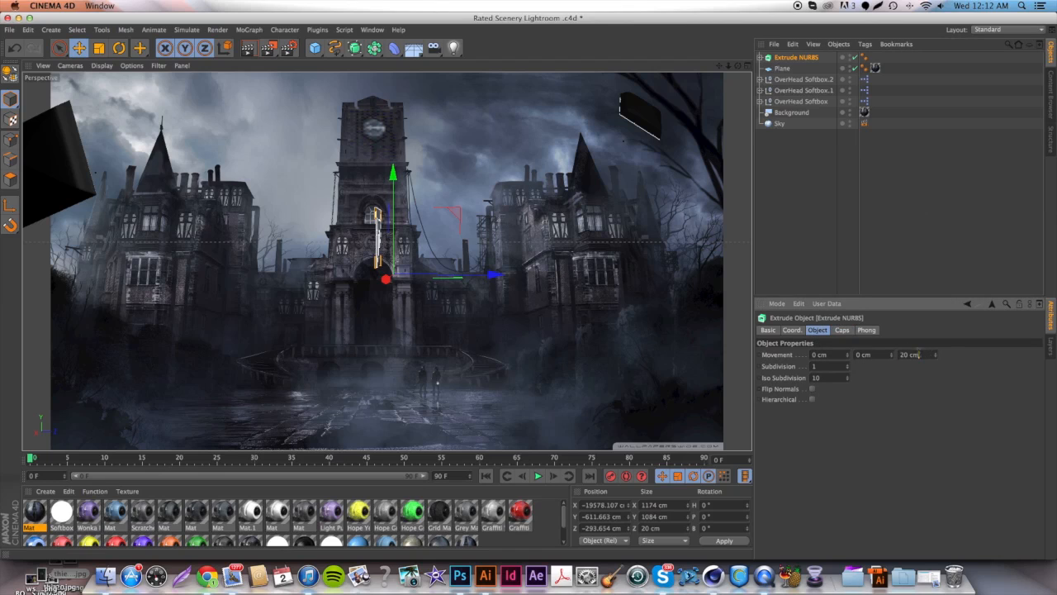
key(Return)
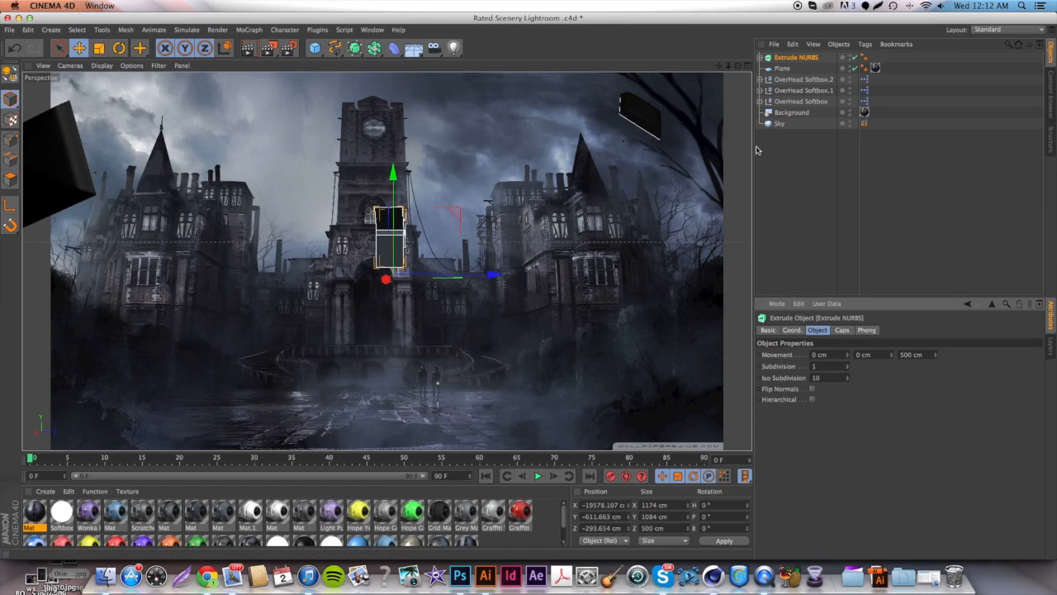
click(843, 331)
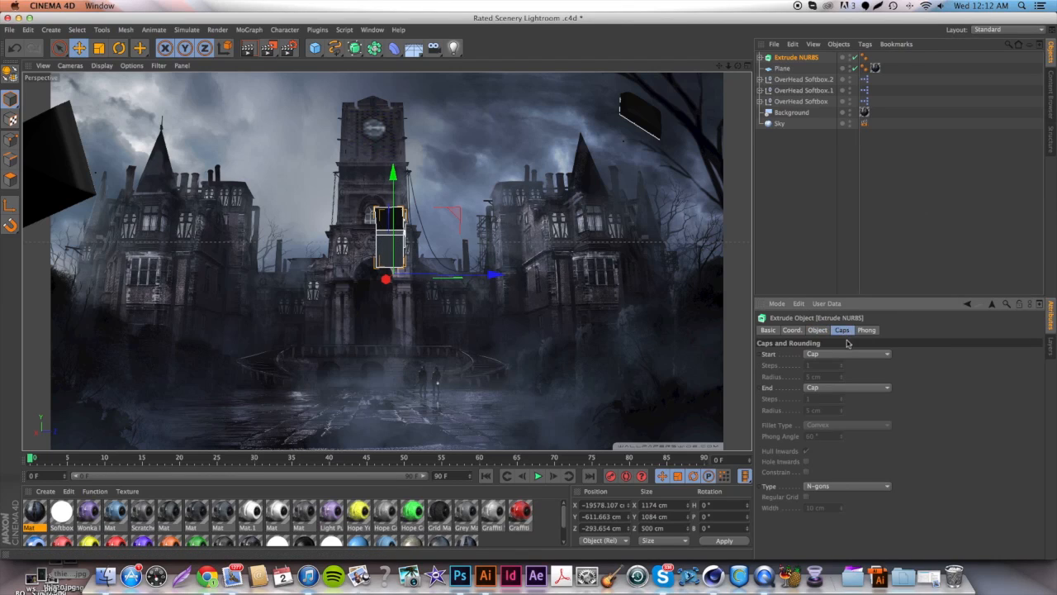
click(847, 354)
click(836, 399)
click(836, 388)
click(837, 432)
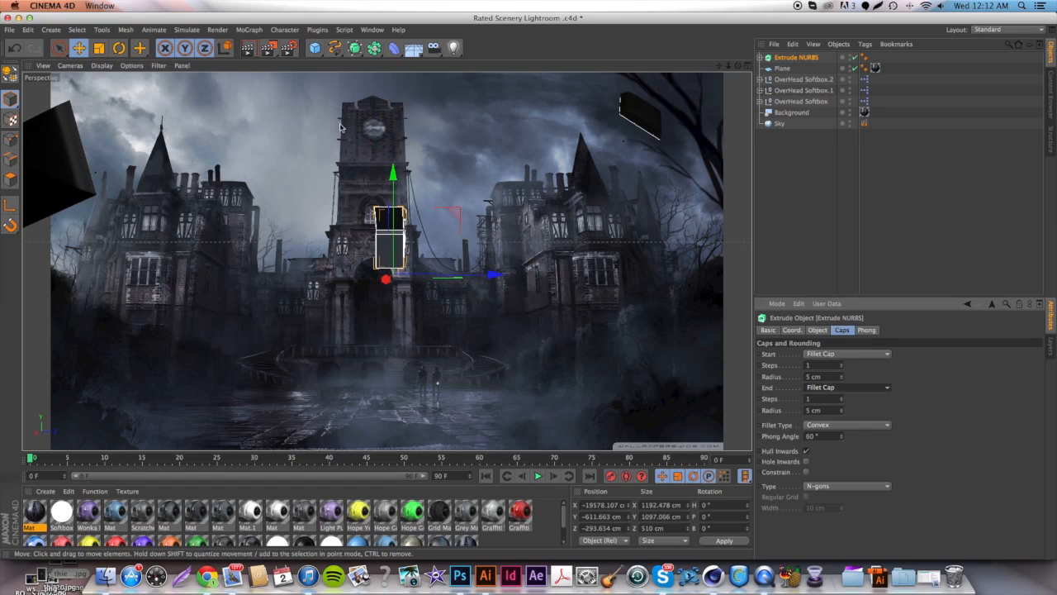
Step: Rotate the extruded logo to a 90° heading and move it onto the upper clock tower, about X -19484, Y 1715, Z -2446 cm
click(118, 48)
drag(450, 276, 537, 246)
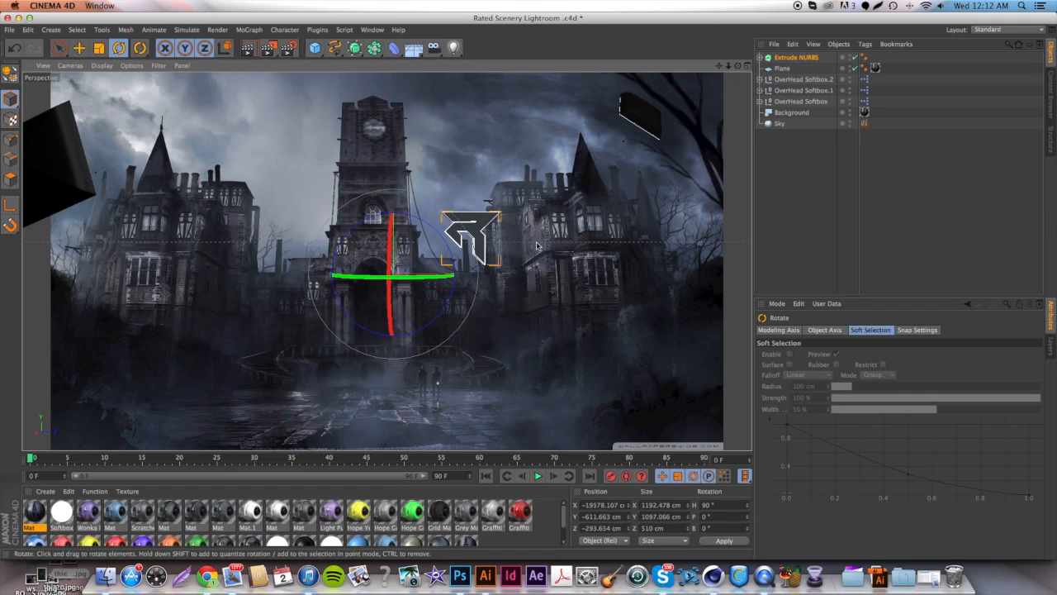
click(99, 48)
click(81, 50)
drag(533, 285, 430, 174)
Step: Tilt the logo to match the tower's perspective, with heading about 96.4° and pitch about -6.8°
click(119, 48)
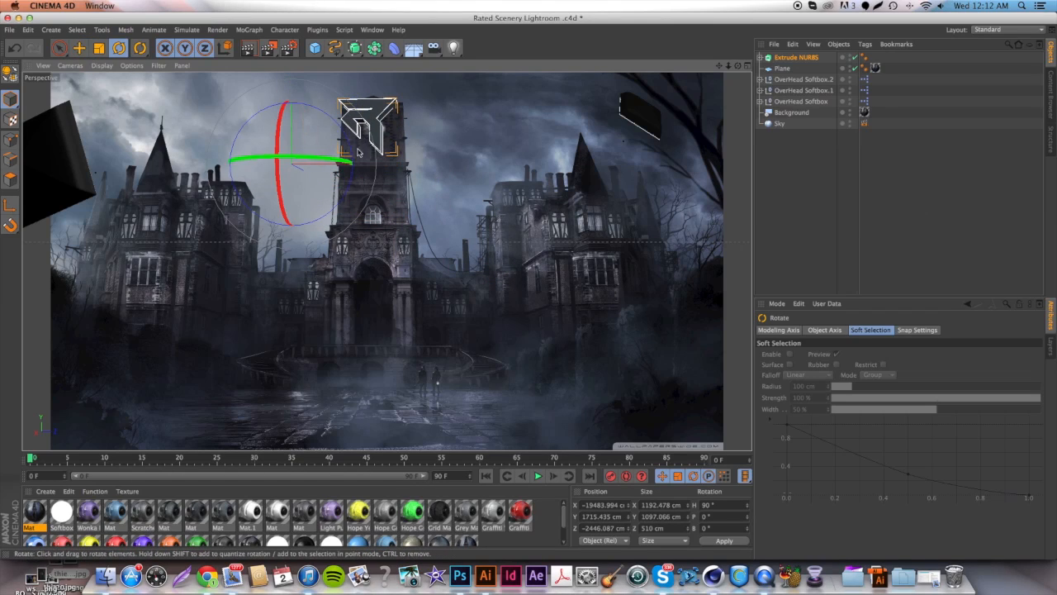
drag(342, 157, 340, 159)
drag(283, 141, 284, 131)
Step: Move the logo back in depth to the plane on the clock face, about X -43633, Y 4960, Z -4944 cm
click(80, 48)
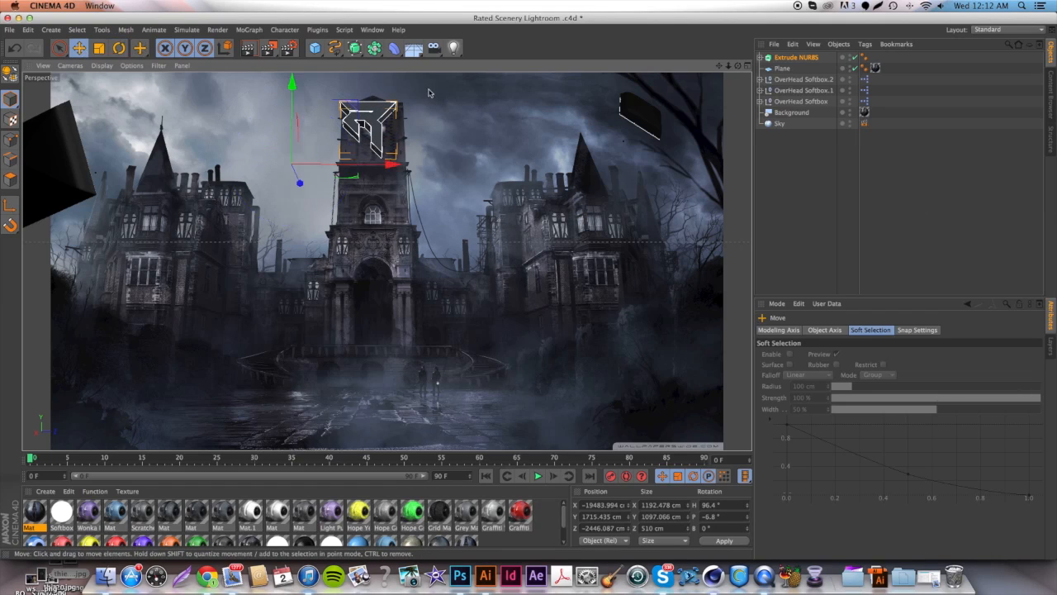
drag(360, 124, 351, 302)
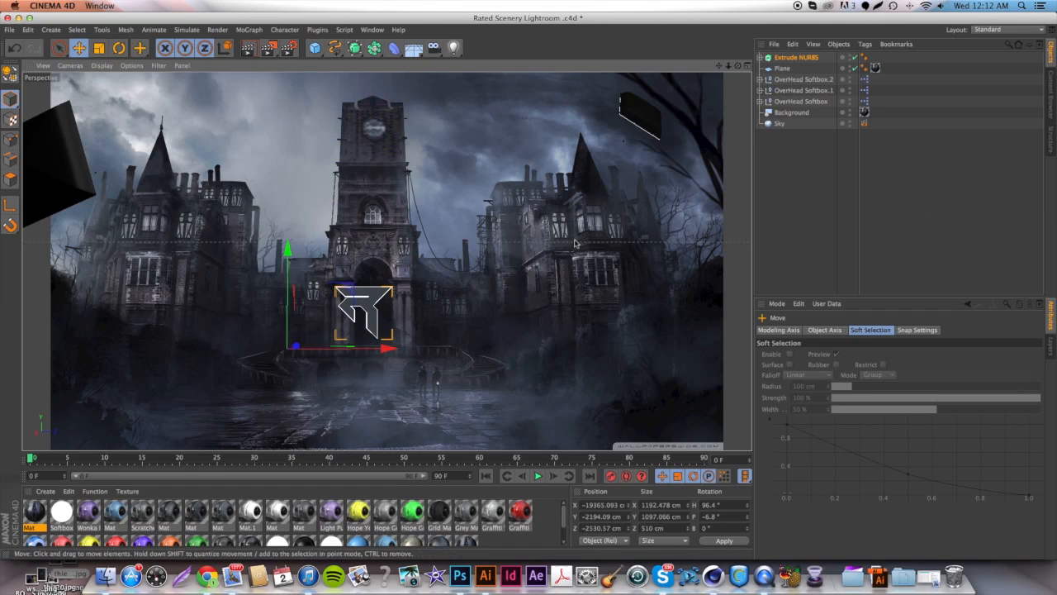
click(781, 70)
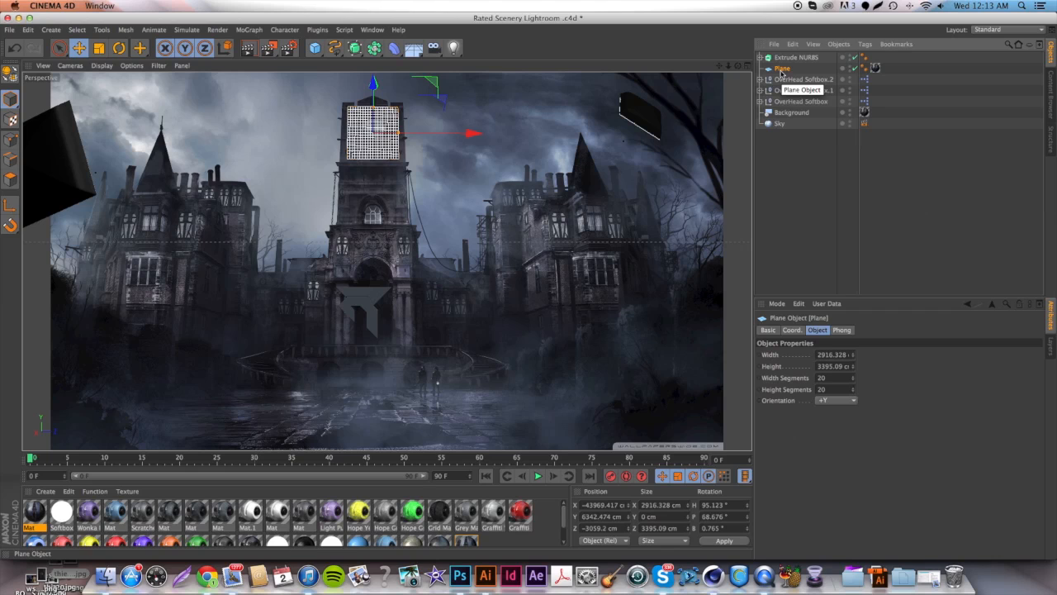
click(796, 57)
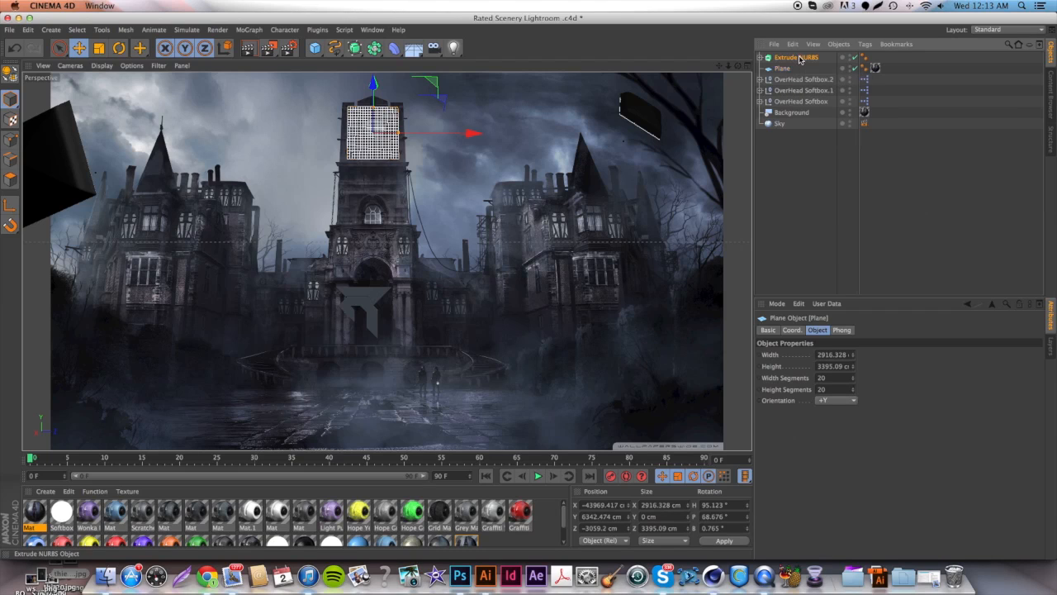
drag(367, 326, 381, 145)
drag(302, 183, 333, 115)
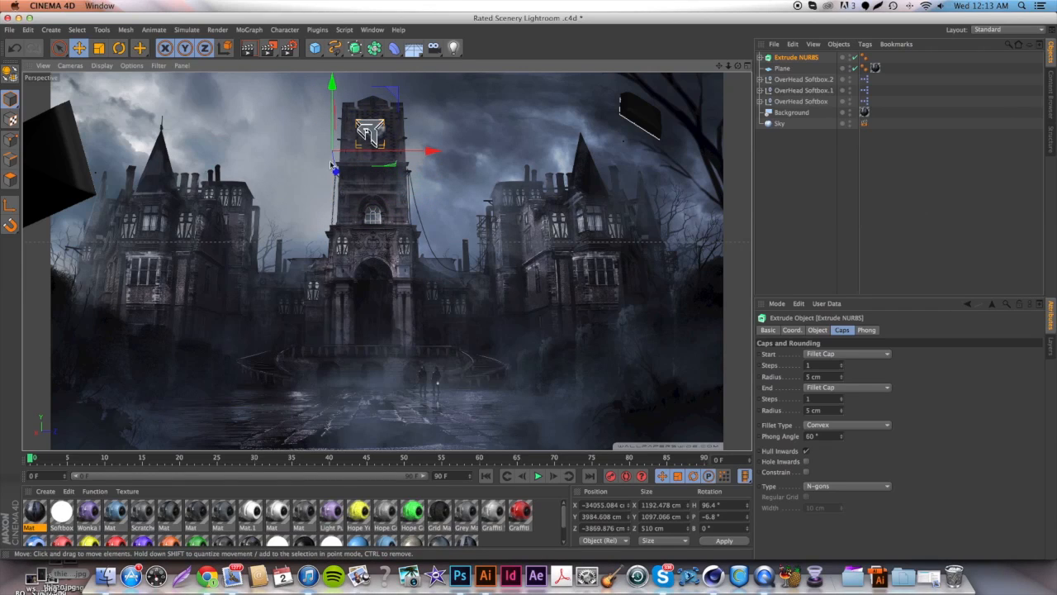
drag(336, 162, 343, 129)
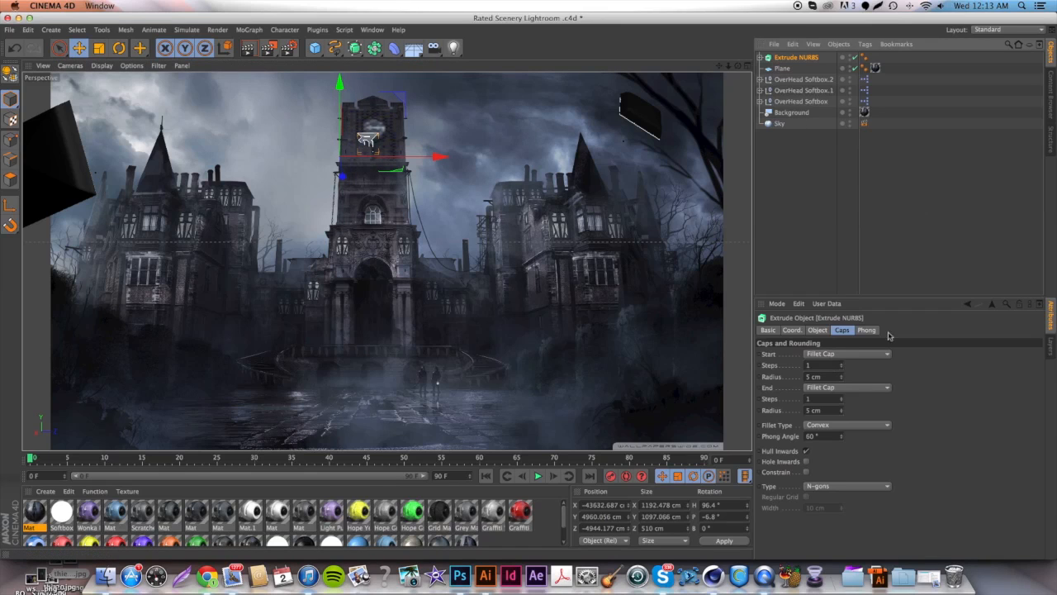
Step: Scale the logo to about 2689 x 2474 x 1150 cm and center it on the clock face, about X -43495, Y 4426, Z -6573 cm
click(823, 330)
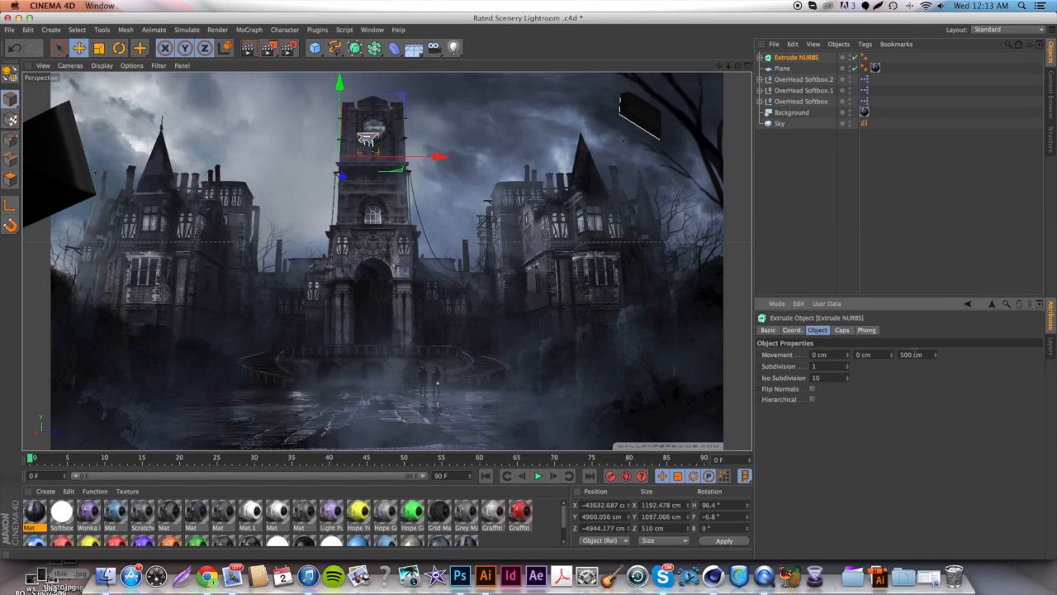
click(101, 50)
drag(190, 140, 295, 139)
key(e)
drag(398, 124, 493, 125)
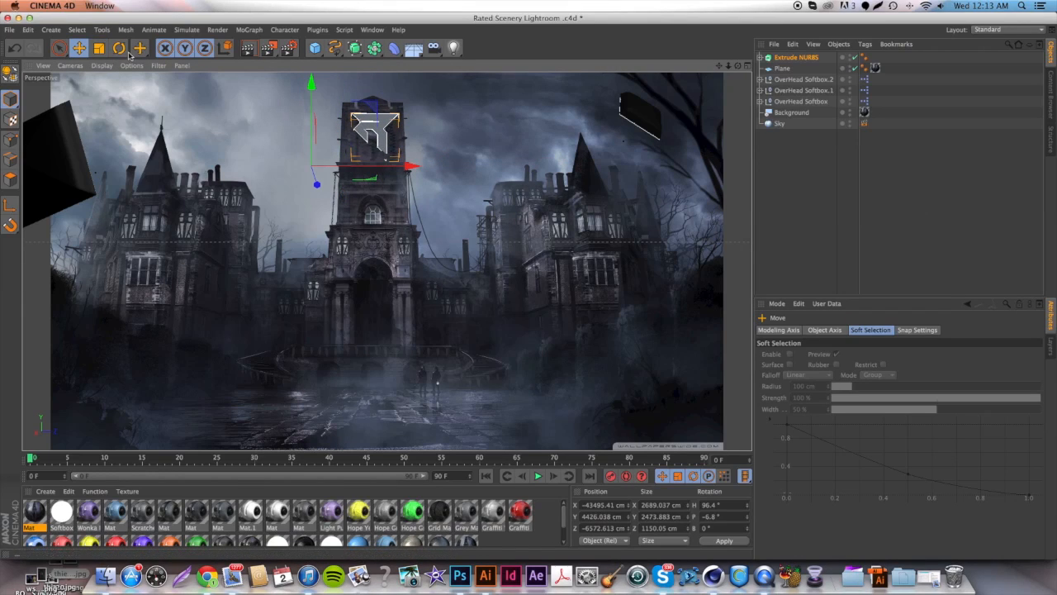
Step: Pitch the logo to about -19.2° and shift it to about X -42841, Y 4655, Z -6499 cm
click(119, 48)
drag(301, 140, 307, 112)
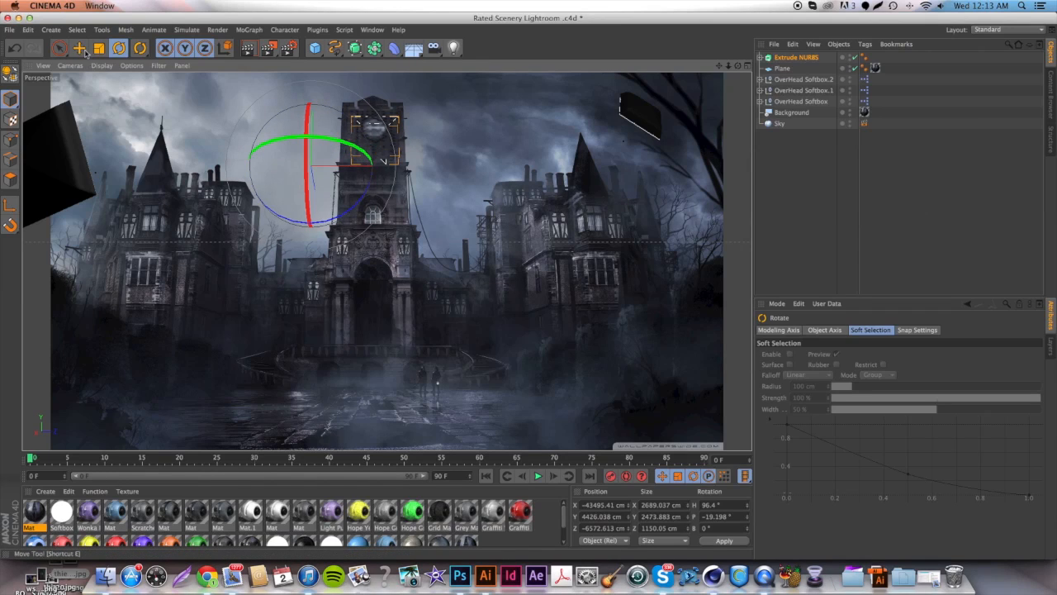
key(e)
drag(317, 202, 321, 193)
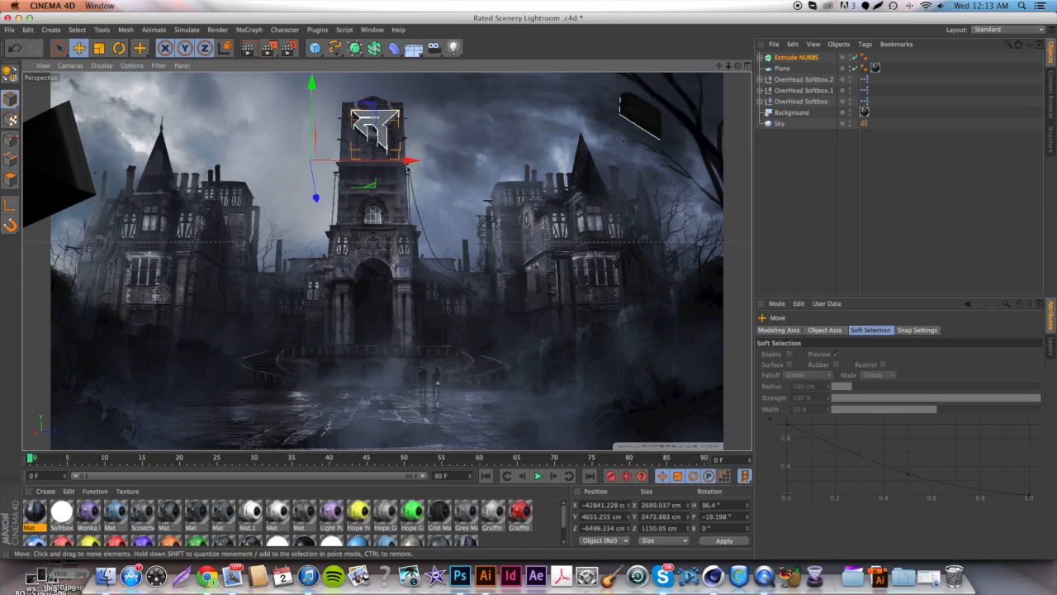
Step: Examine the logo's alignment with the plane in the Front view, and render the perspective view as a check
click(747, 66)
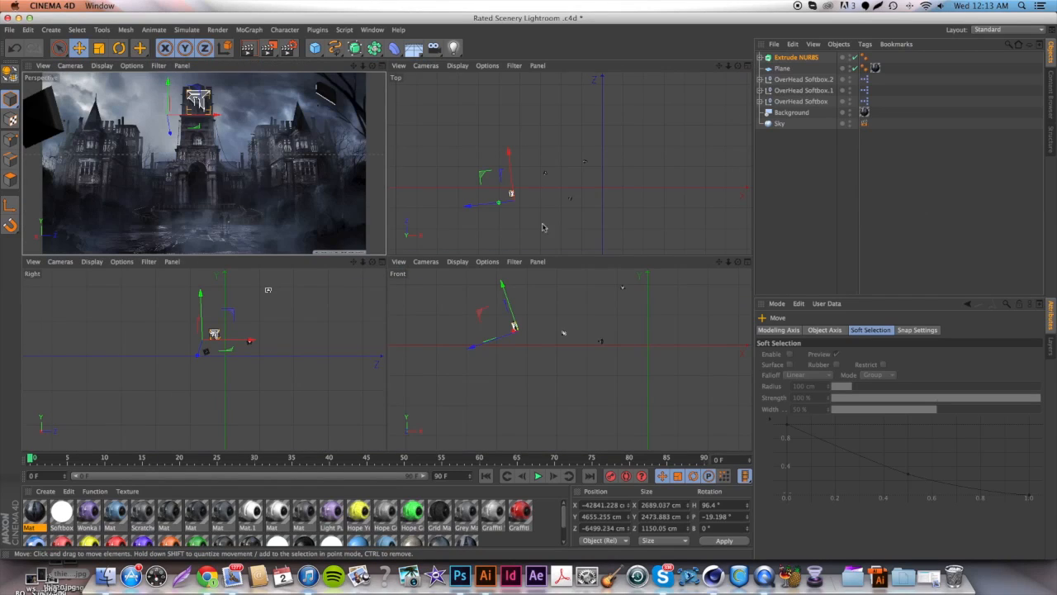
scroll(517, 341, up, 10)
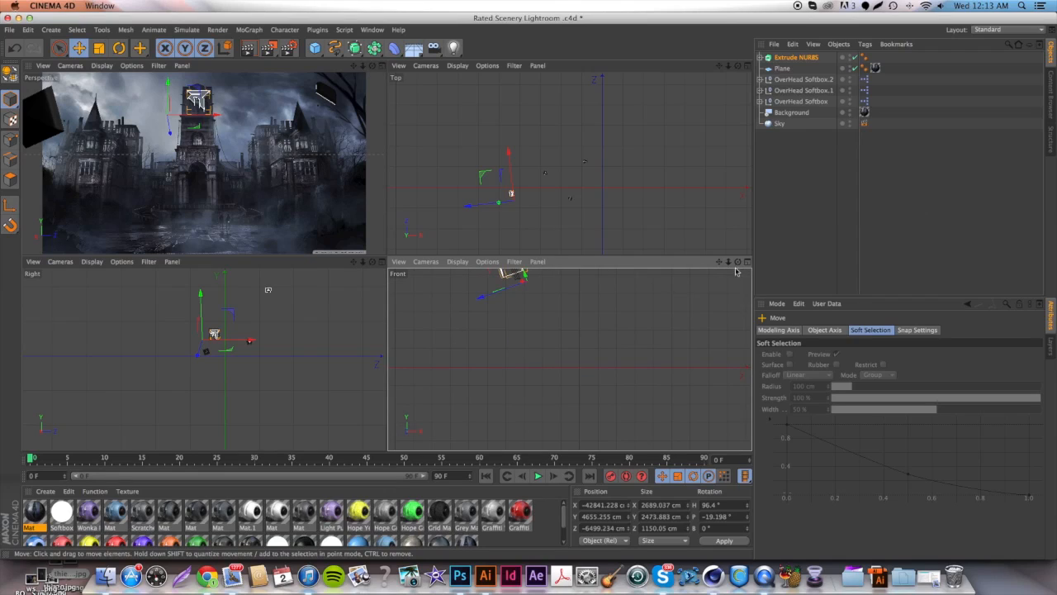
drag(720, 264, 749, 373)
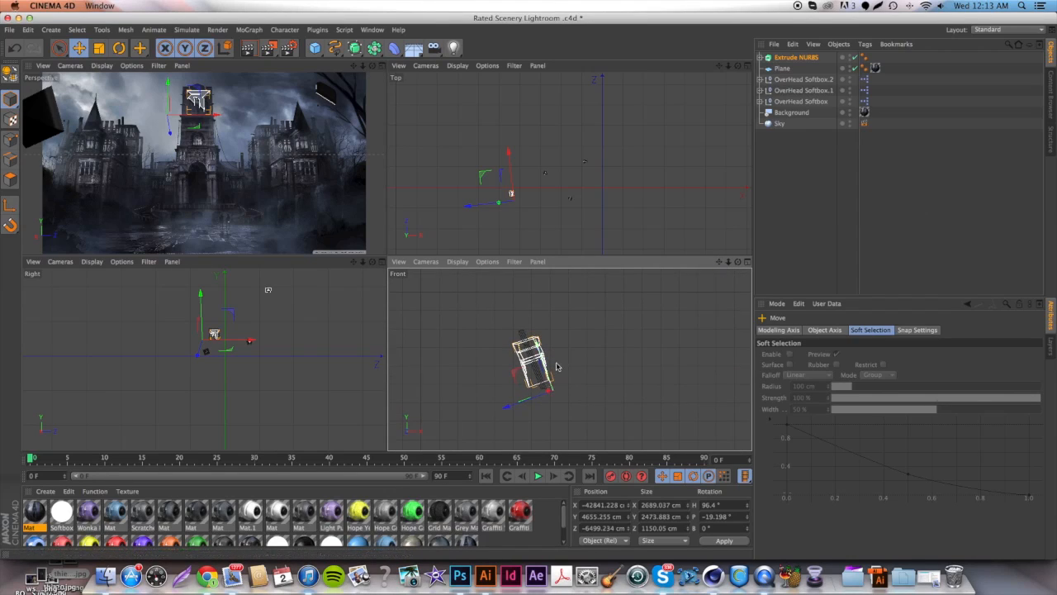
scroll(556, 366, up, 5)
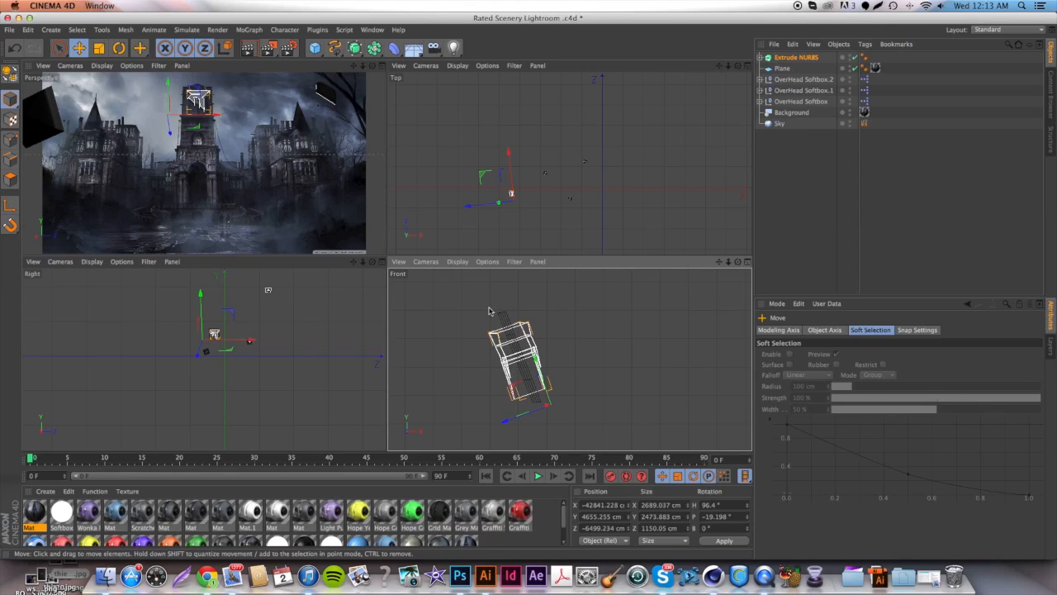
click(373, 66)
click(248, 48)
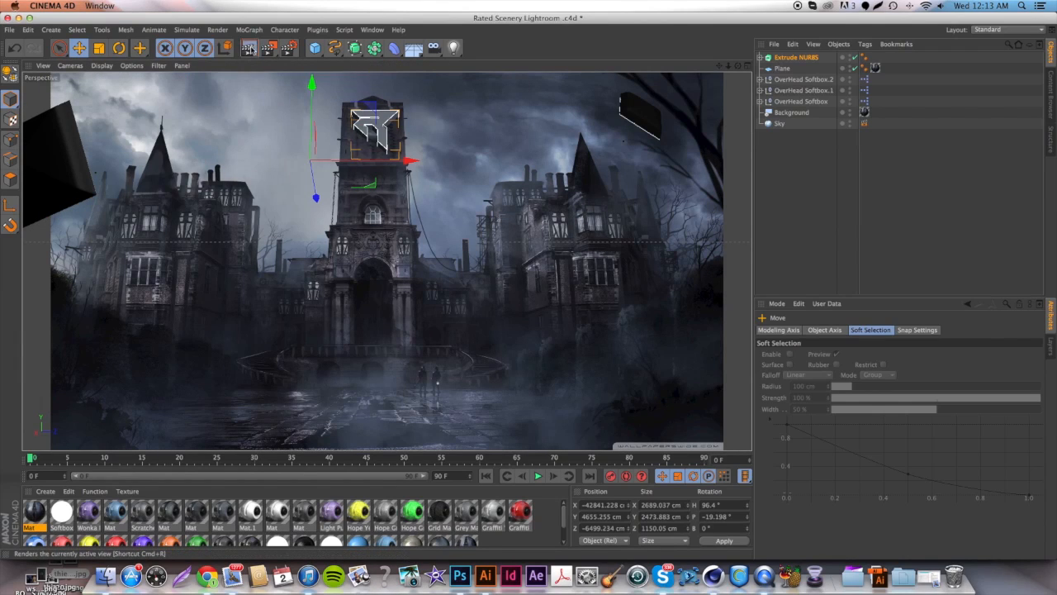
click(269, 190)
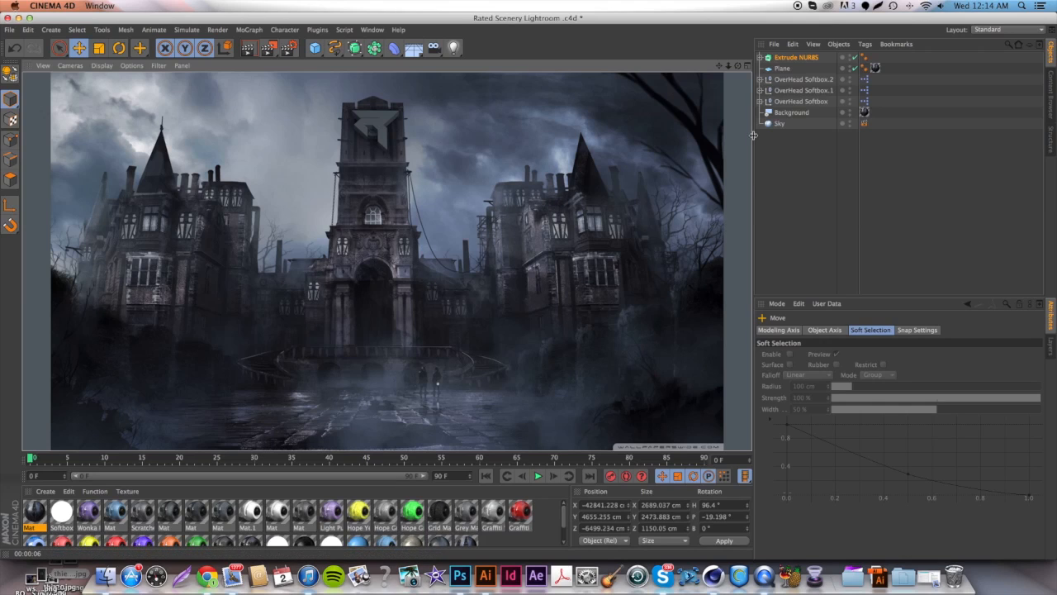
Step: Nudge the logo along its vertical axis to about X -42850, Y 4680, Z -6500 cm
click(792, 58)
drag(312, 86, 312, 89)
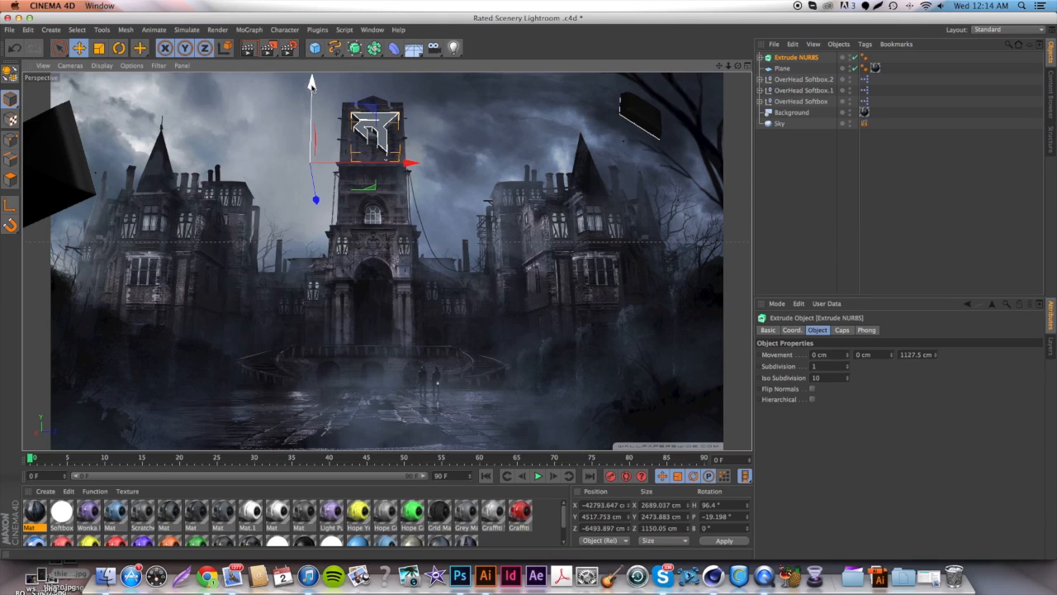
drag(312, 83, 312, 79)
Step: Stretch the plane behind the logo to a height of about 3836 cm
click(783, 69)
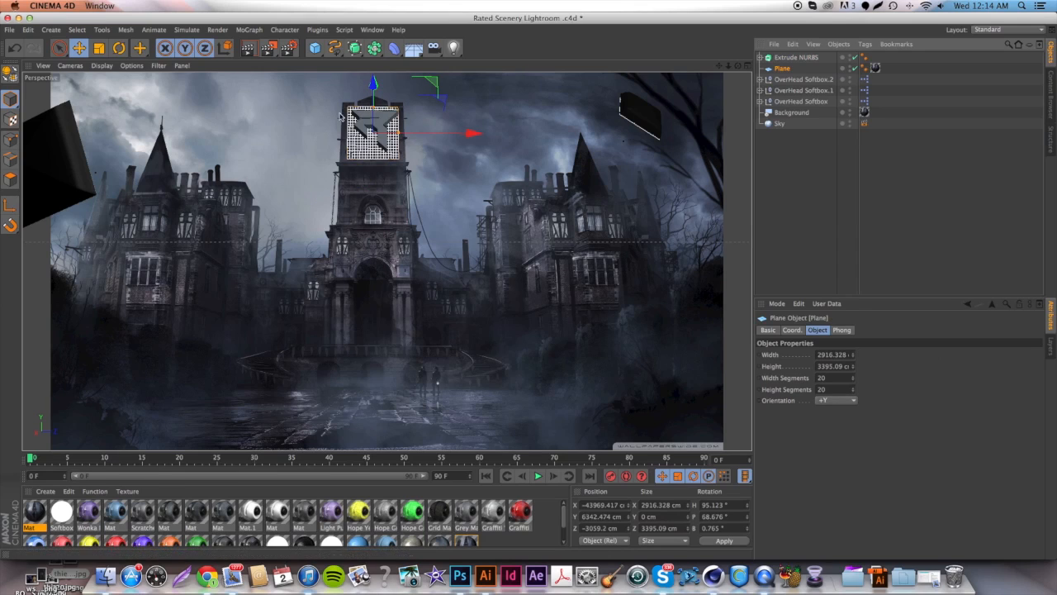
drag(374, 107, 377, 92)
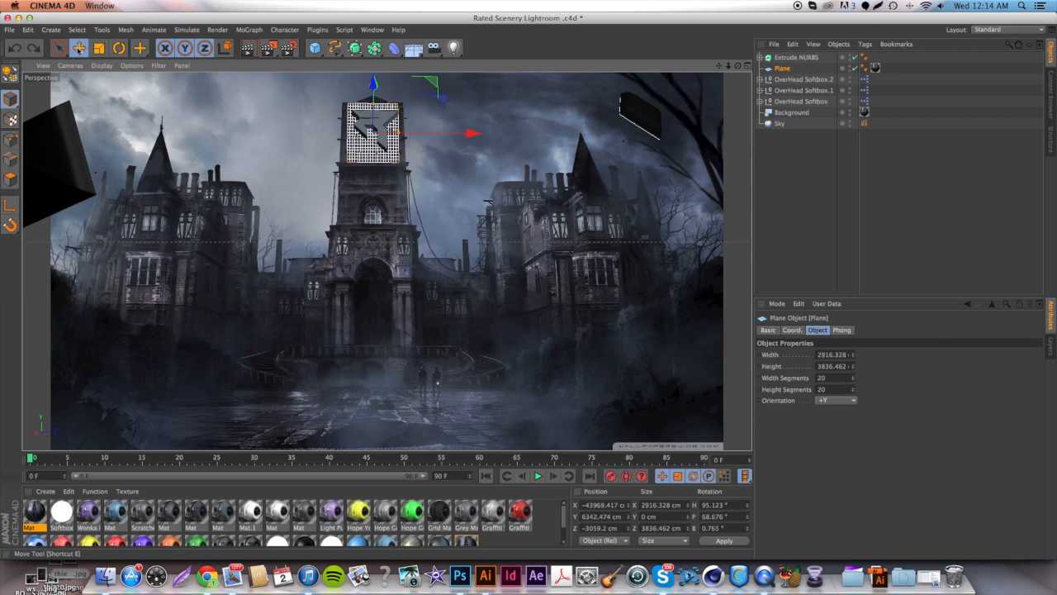
click(80, 50)
click(787, 58)
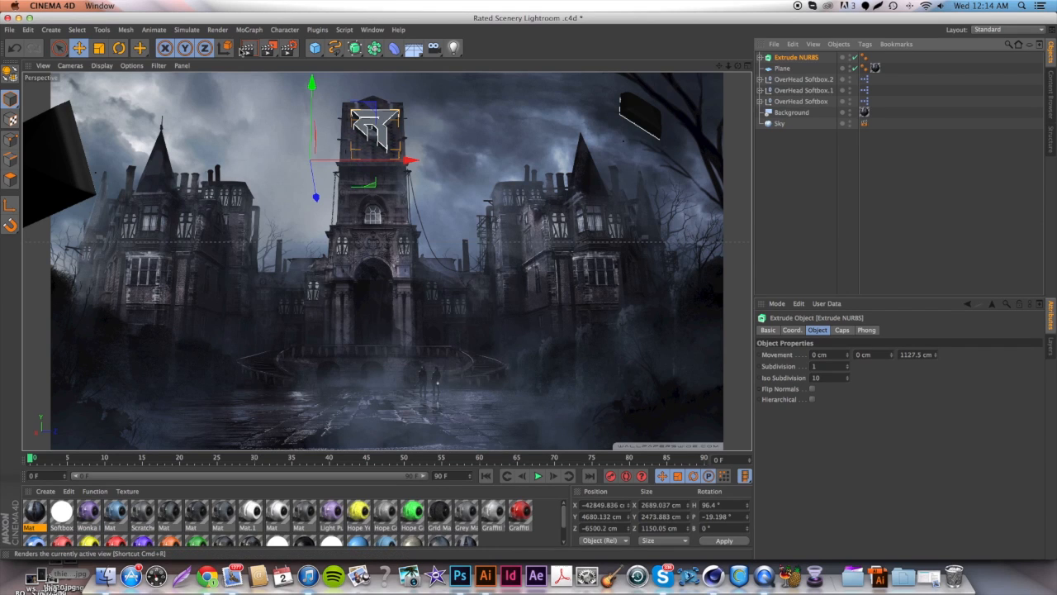
Step: Move OverHead Softbox.2 and OverHead Softbox.1 closer to the clock tower, and render the view to check the lighting
click(799, 81)
drag(180, 136, 239, 116)
click(798, 90)
drag(700, 120, 483, 80)
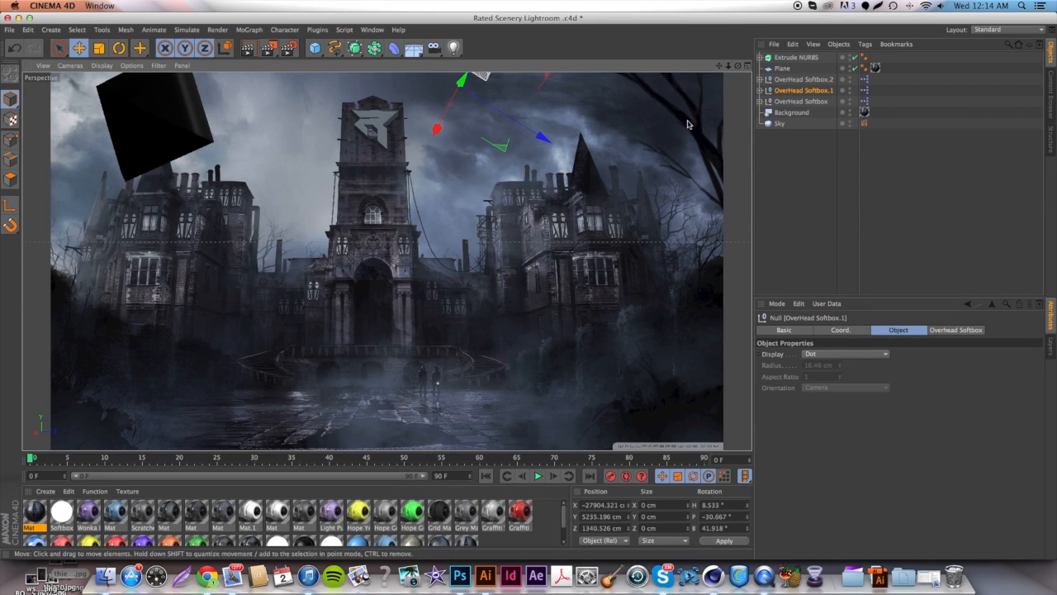
click(248, 48)
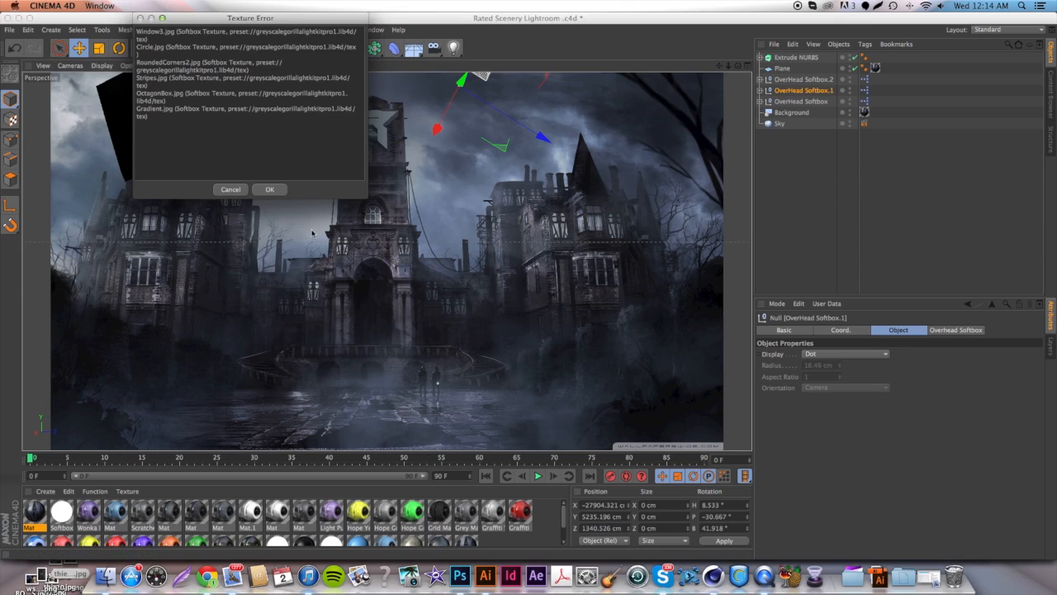
click(270, 189)
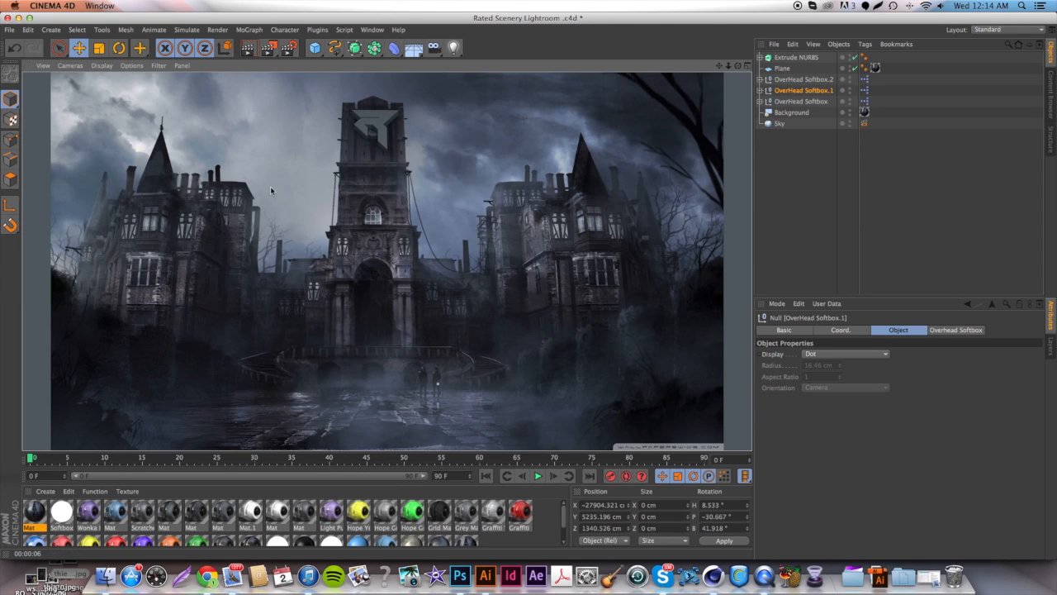
Step: Apply the background material Mat to the extruded logo and set its texture projection to Frontal
click(809, 80)
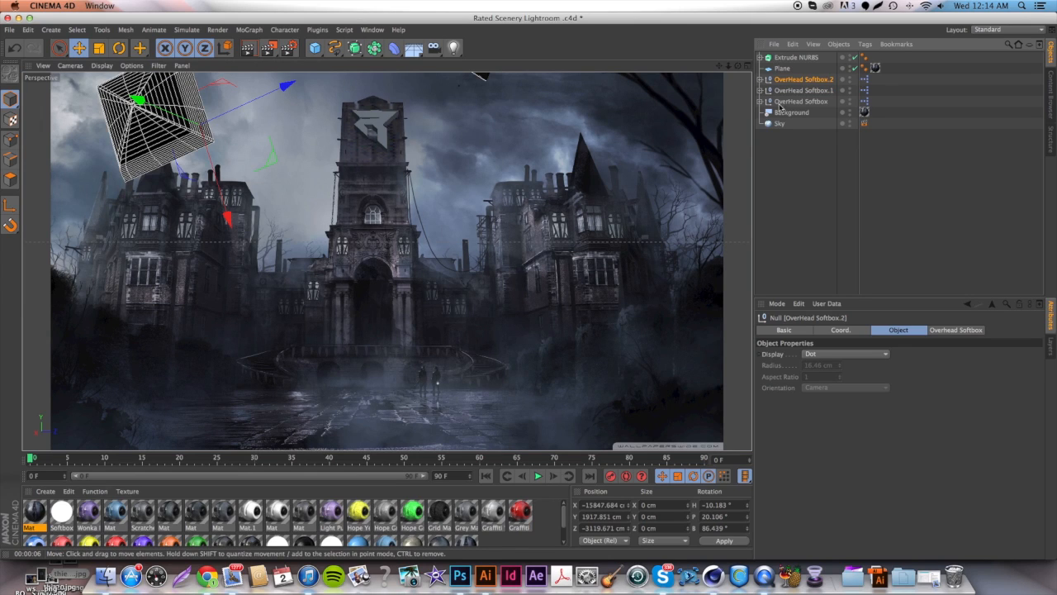
click(796, 58)
drag(38, 506, 45, 504)
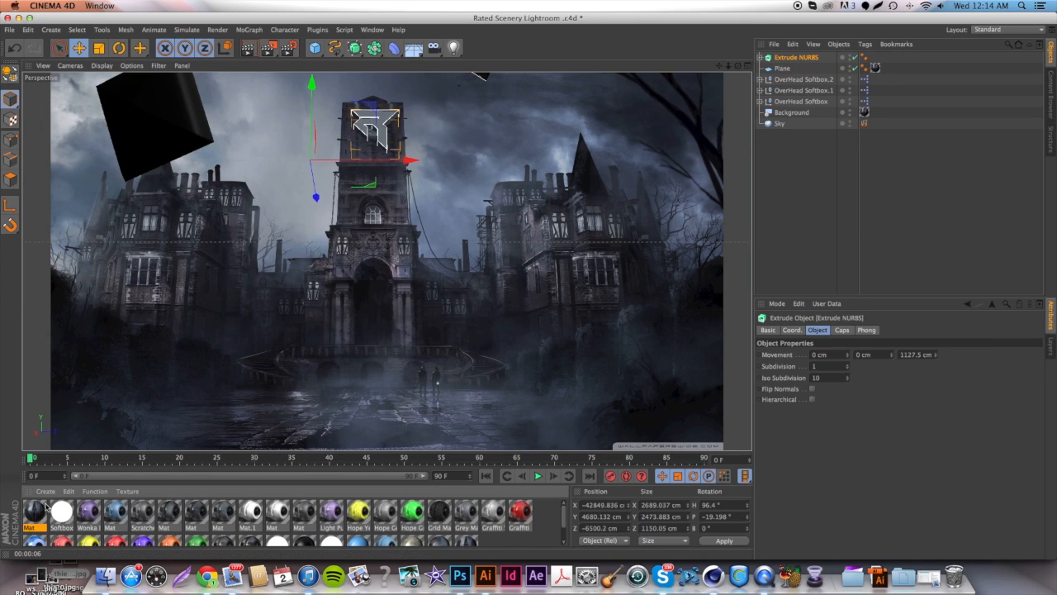
drag(797, 59, 799, 59)
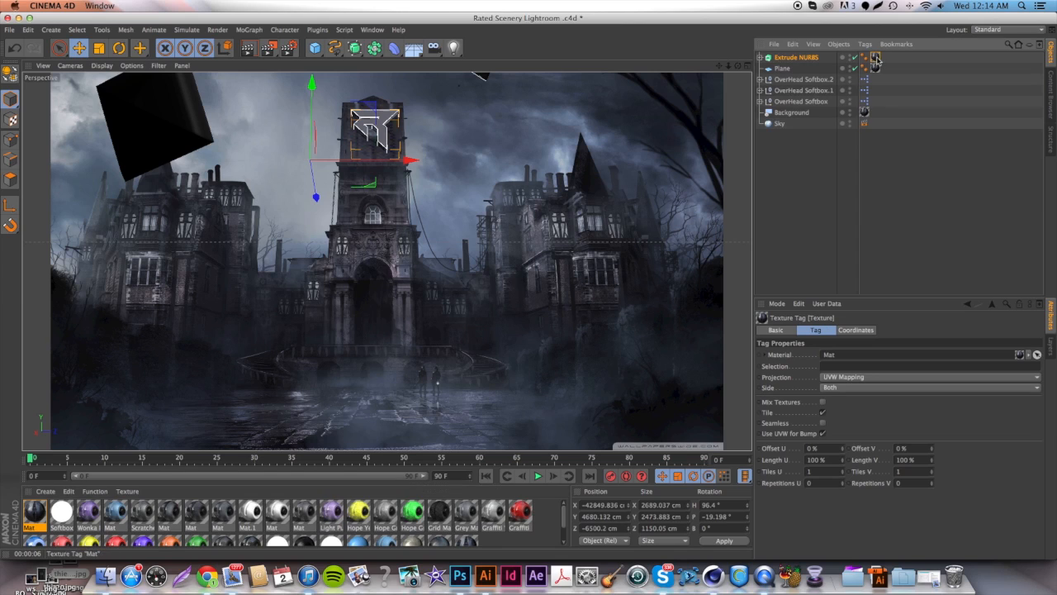
click(837, 379)
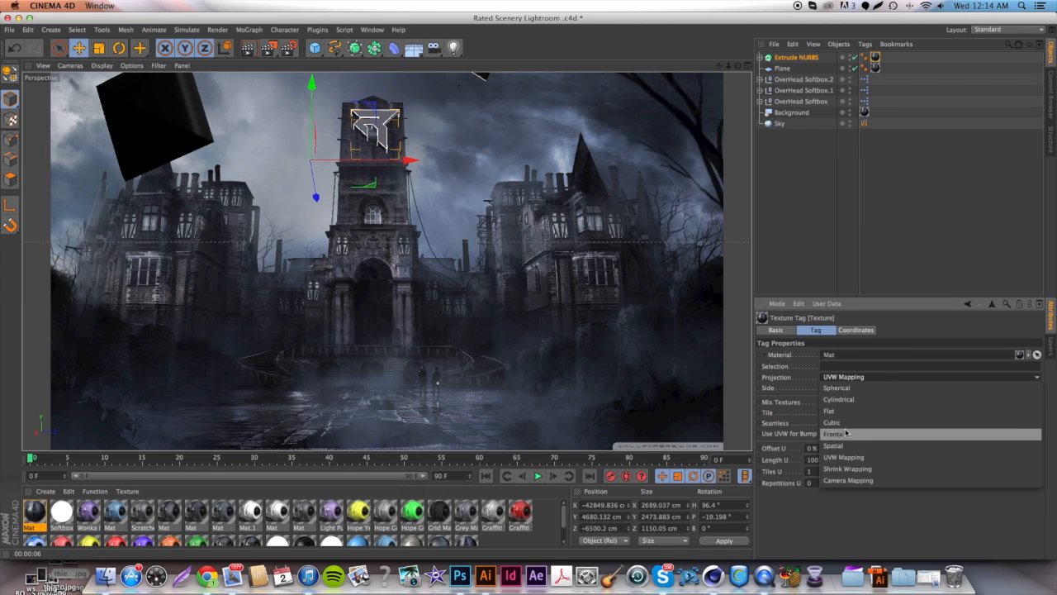
click(844, 434)
click(839, 273)
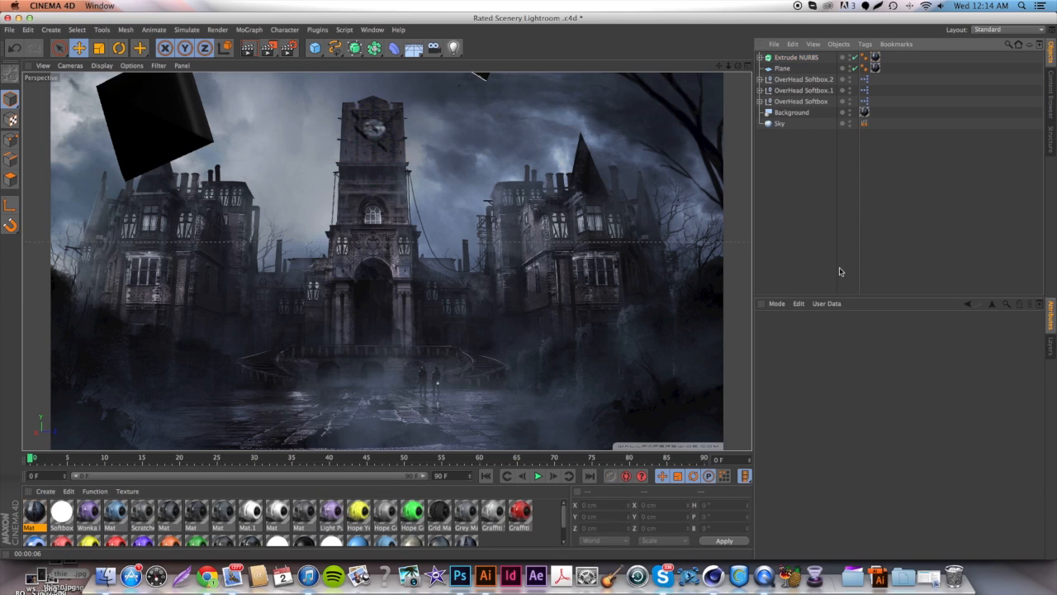
Step: Render the perspective view to check the logo with the frontal-projected material
click(786, 60)
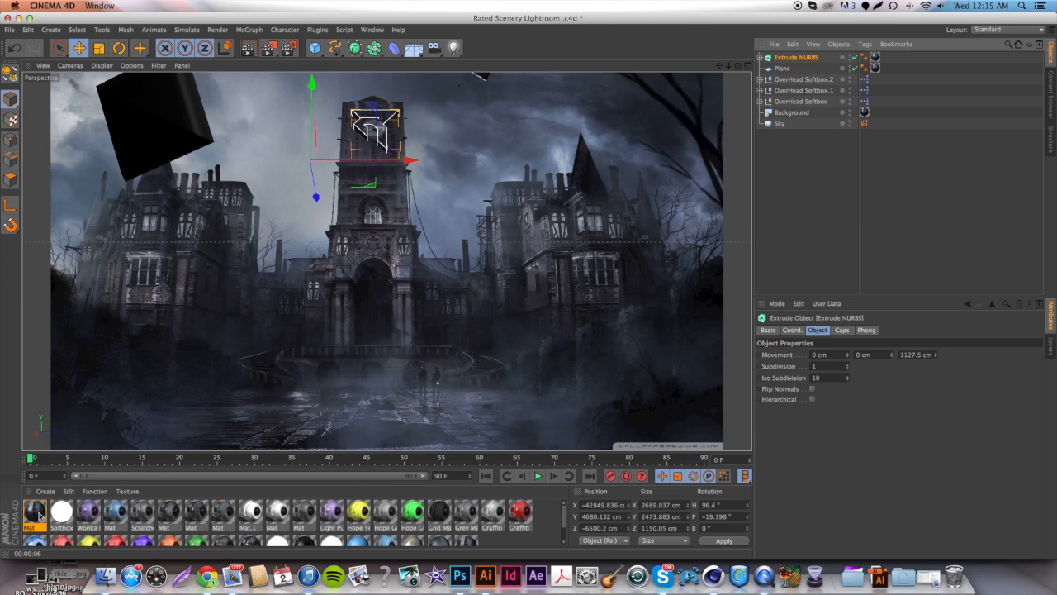
click(248, 50)
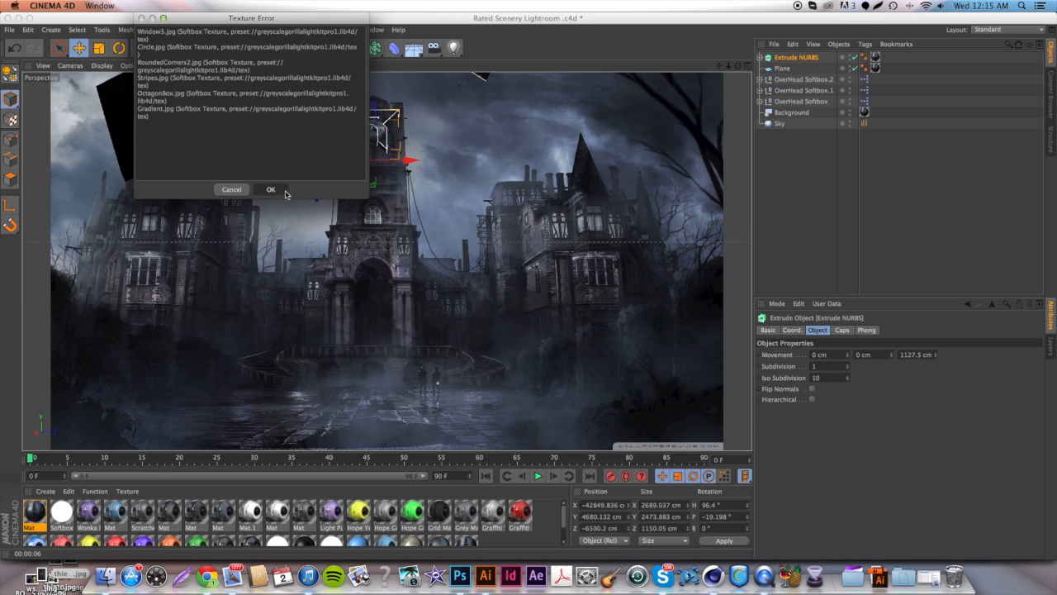
click(271, 190)
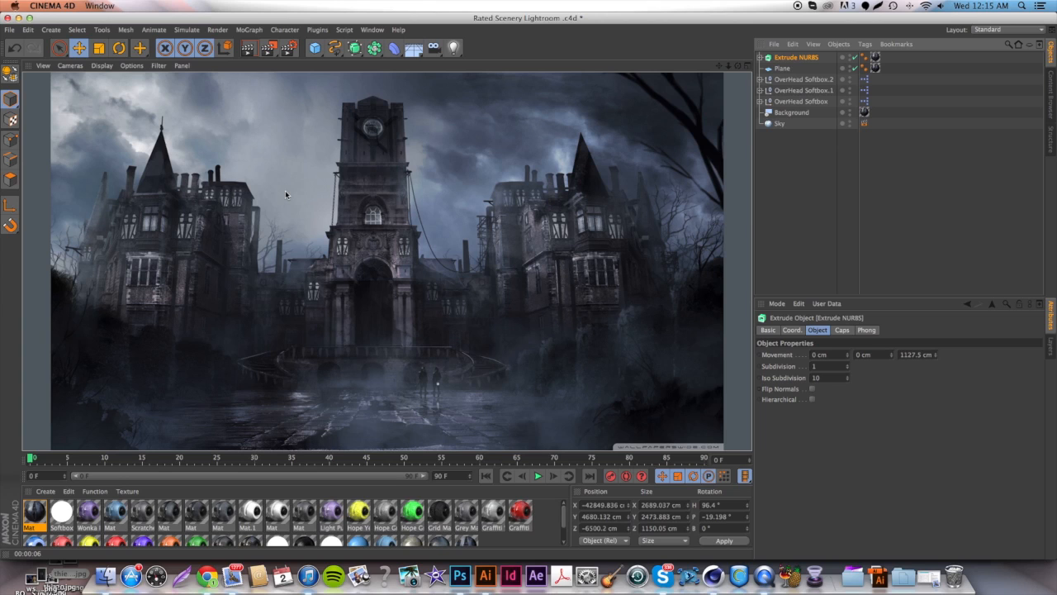
Step: Move OverHead Softbox.2 upward near the clock tower
click(784, 60)
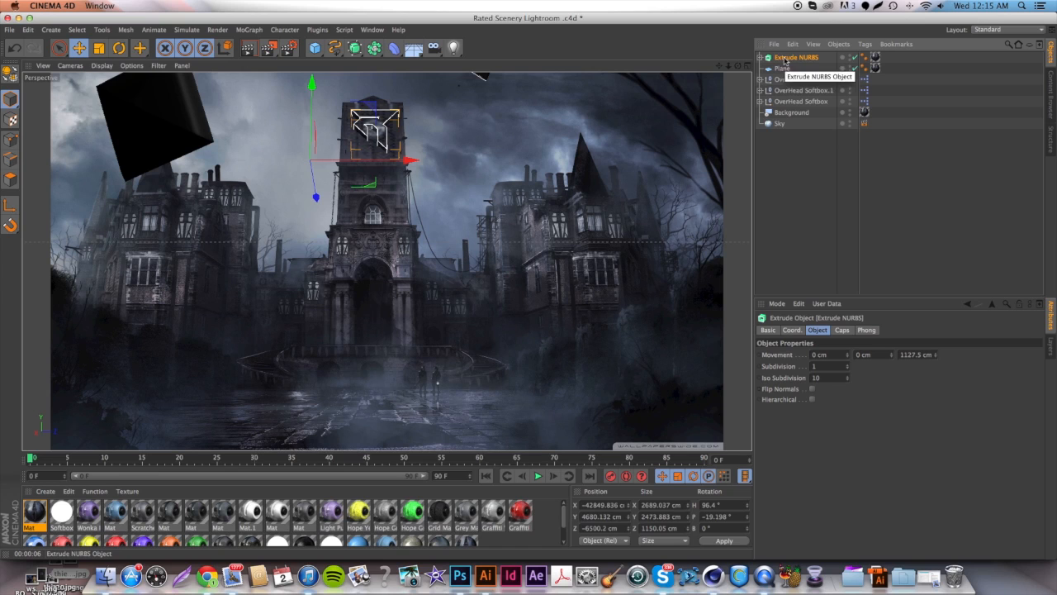
click(776, 81)
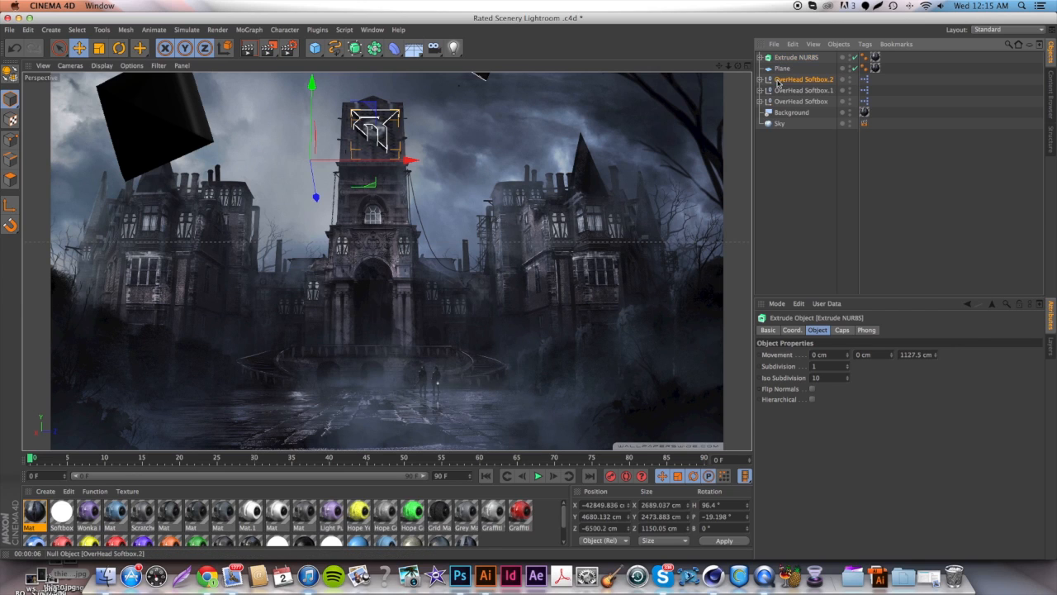
drag(385, 163, 449, 74)
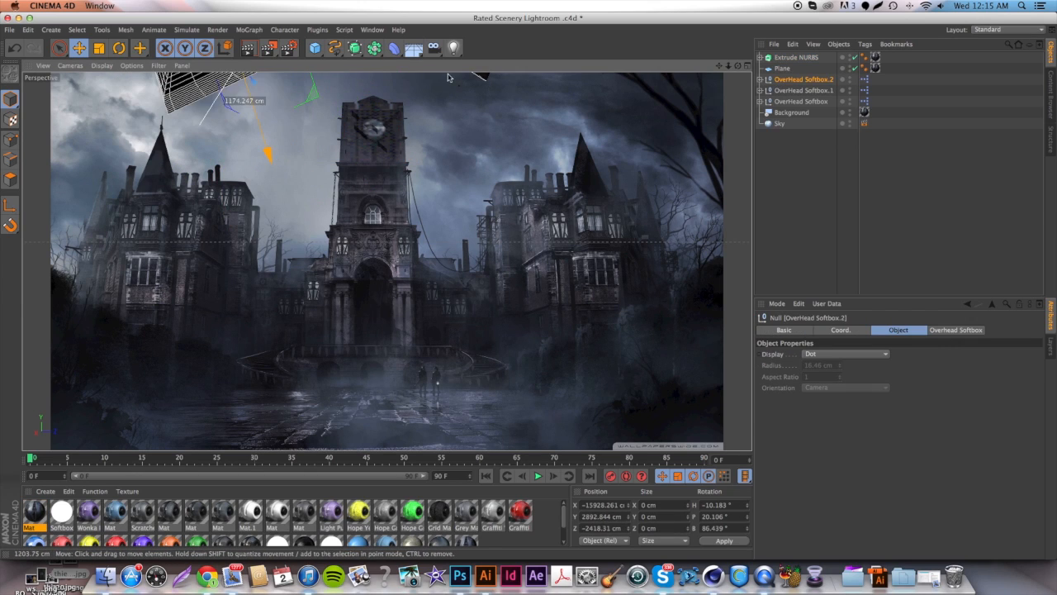
Step: Reposition OverHead Softbox.1 above and beside the clock tower and rotate it toward the logo
click(789, 91)
drag(570, 99, 489, 121)
click(120, 48)
drag(395, 124, 388, 137)
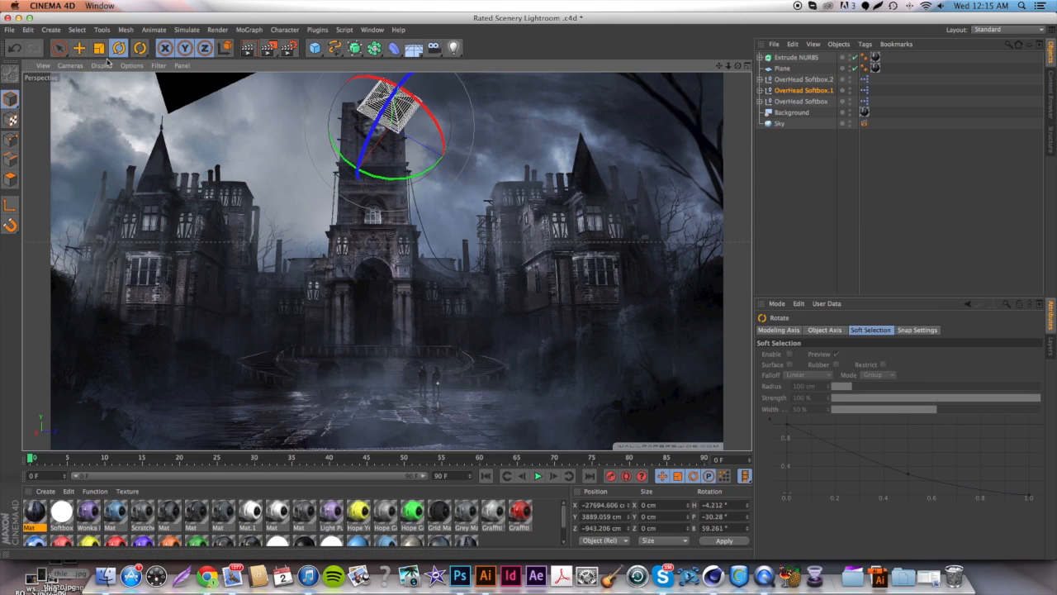
key(e)
drag(399, 97, 402, 83)
drag(404, 40, 396, 118)
mouse_move(371, 166)
mouse_down()
mouse_move(413, 141)
mouse_move(330, 196)
mouse_move(363, 157)
mouse_up()
drag(392, 101, 413, 8)
drag(361, 244, 421, 235)
Step: Using the four-view layout, raise OverHead Softbox above the logo and rotate it to a bank of about 28°
click(748, 66)
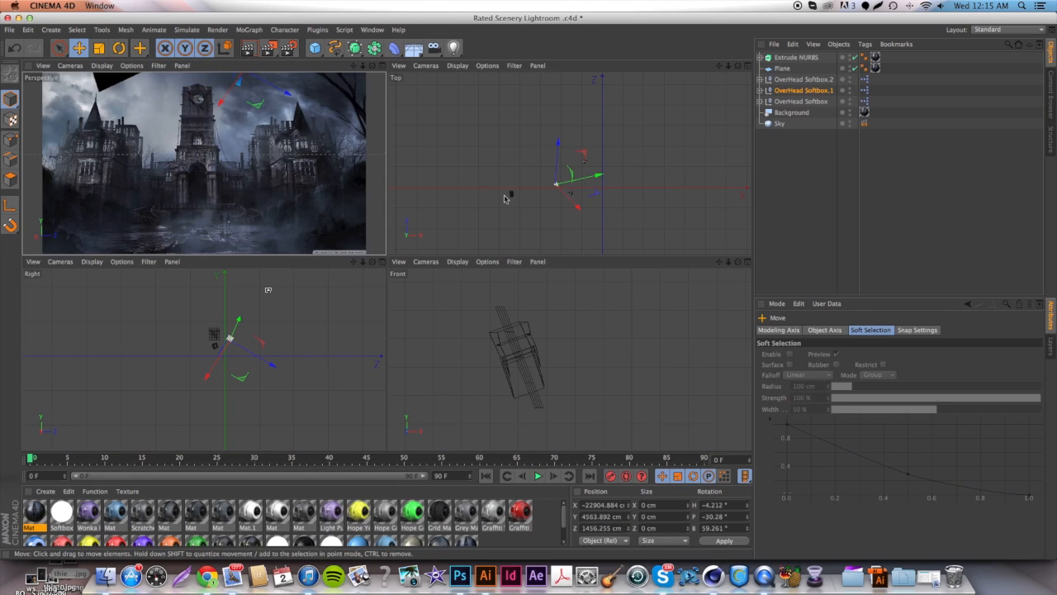
click(510, 192)
drag(606, 161, 570, 160)
drag(321, 318, 273, 326)
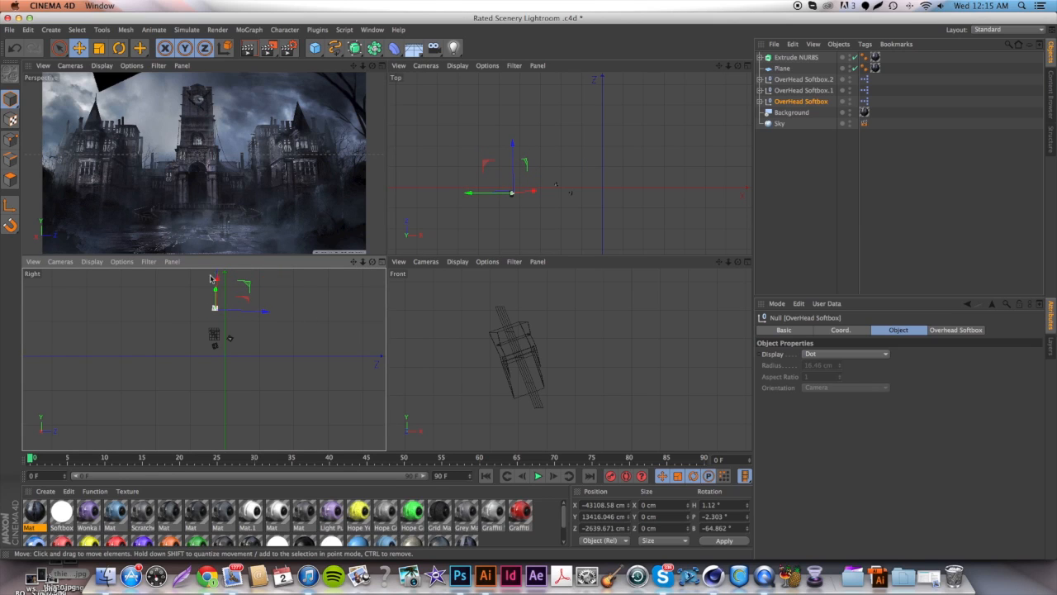
scroll(630, 294, down, 10)
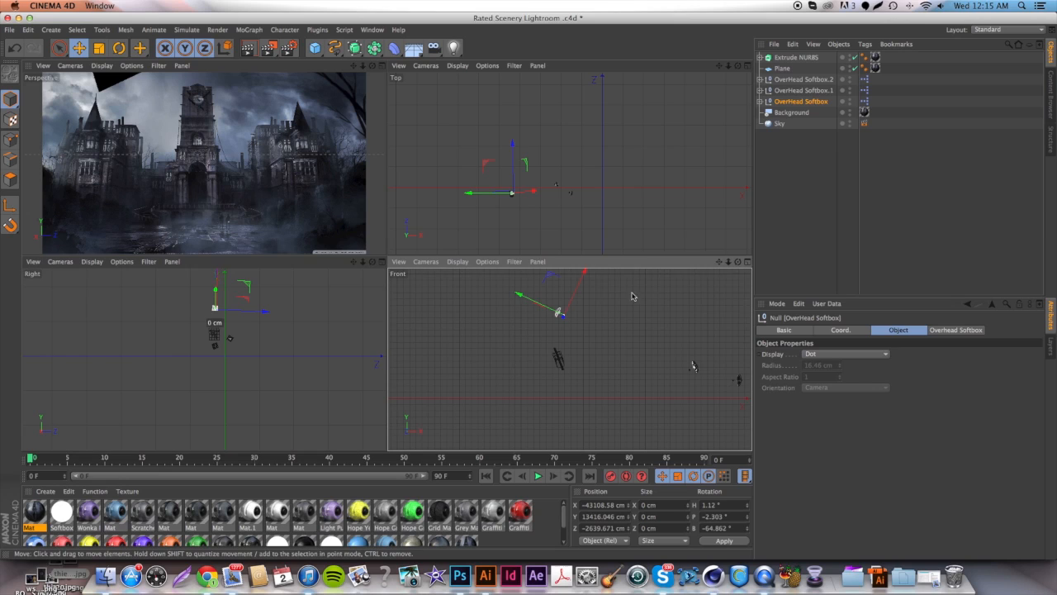
click(120, 49)
drag(595, 301, 600, 402)
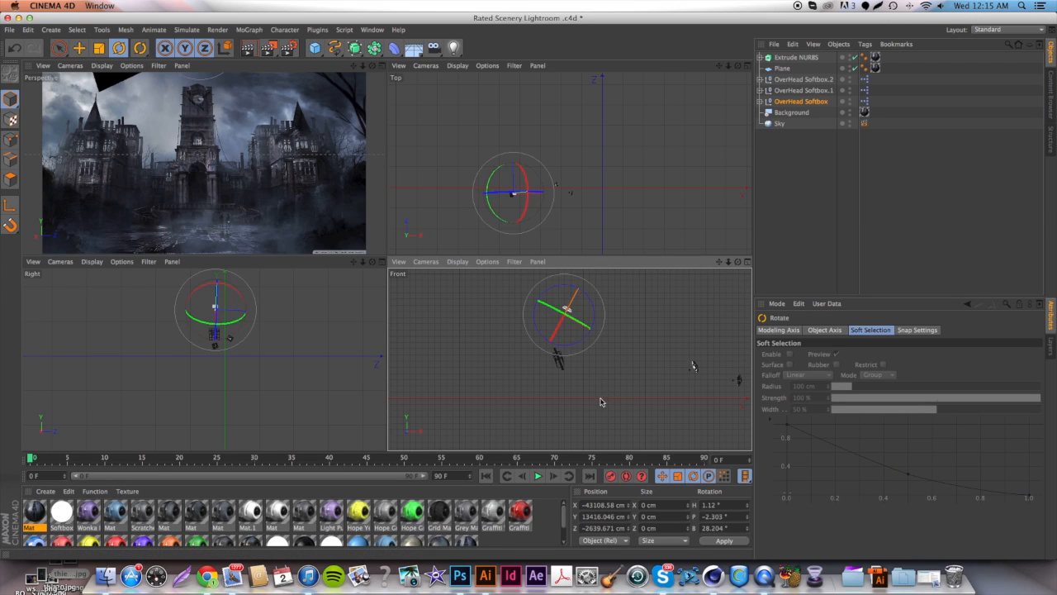
click(83, 49)
mouse_move(612, 285)
mouse_down()
mouse_move(673, 269)
mouse_move(665, 289)
mouse_move(604, 278)
mouse_up()
Step: Raise OverHead Softbox.1 to a height of about 11963 cm and shift it to align with the logo's depth position
click(789, 90)
drag(710, 337, 659, 279)
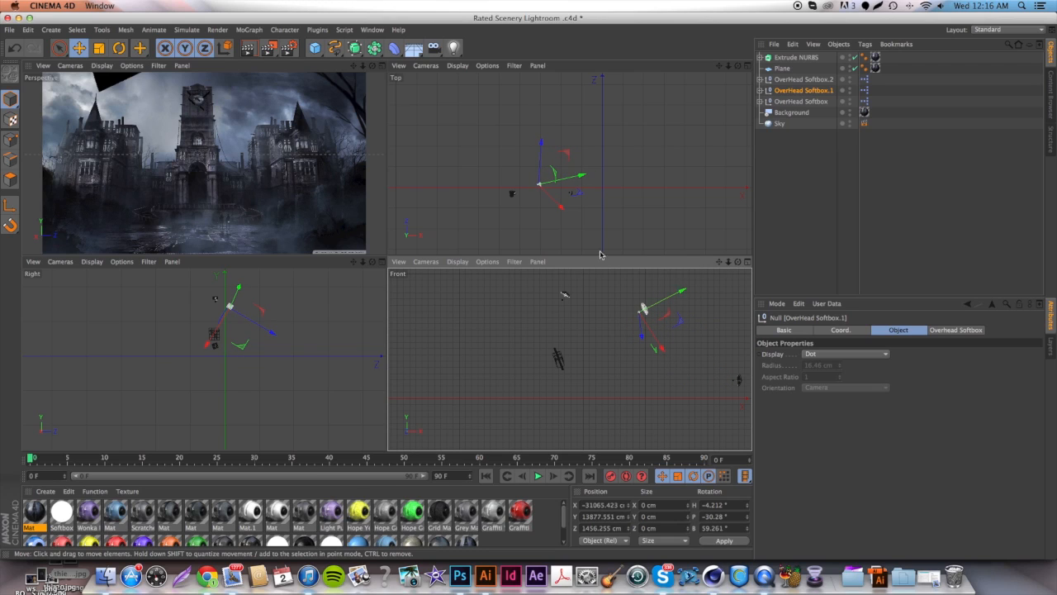
mouse_move(275, 279)
mouse_down()
mouse_move(256, 275)
mouse_move(259, 284)
mouse_up()
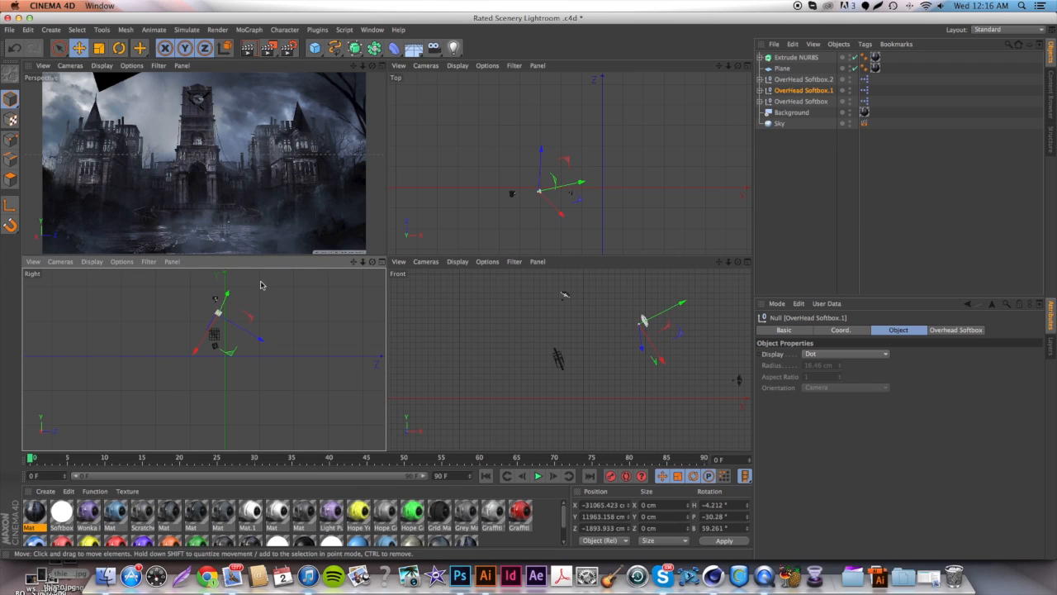
Step: Move OverHead Softbox.2 closer to the logo, to about X -29406, Y 4844, Z -6006 cm
click(805, 100)
click(787, 80)
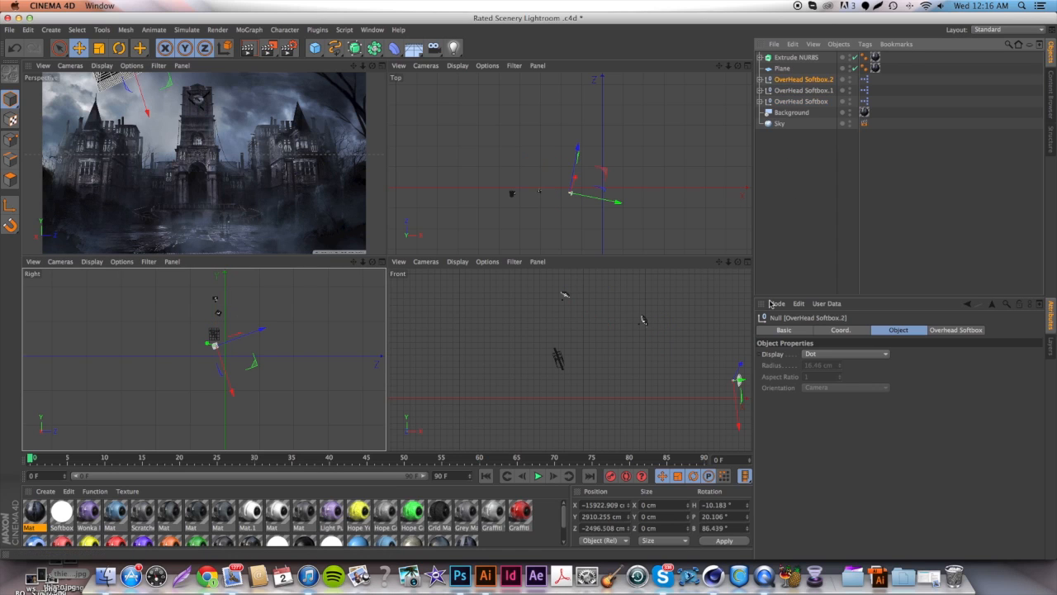
drag(674, 370, 598, 352)
drag(222, 340, 210, 340)
Step: Render the full perspective view to check the repositioned softboxes
click(382, 66)
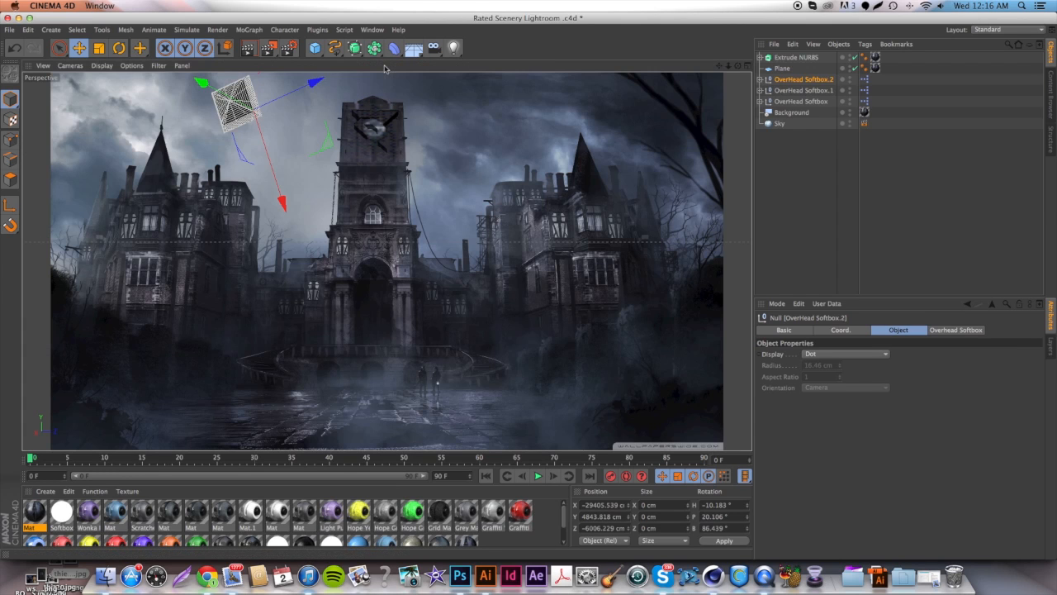
click(247, 47)
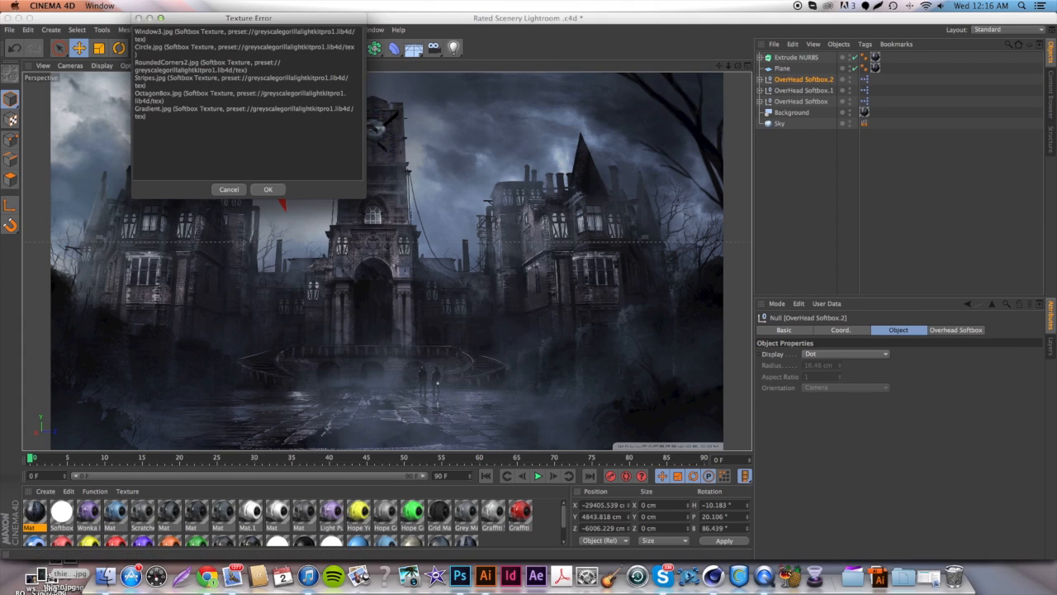
click(265, 189)
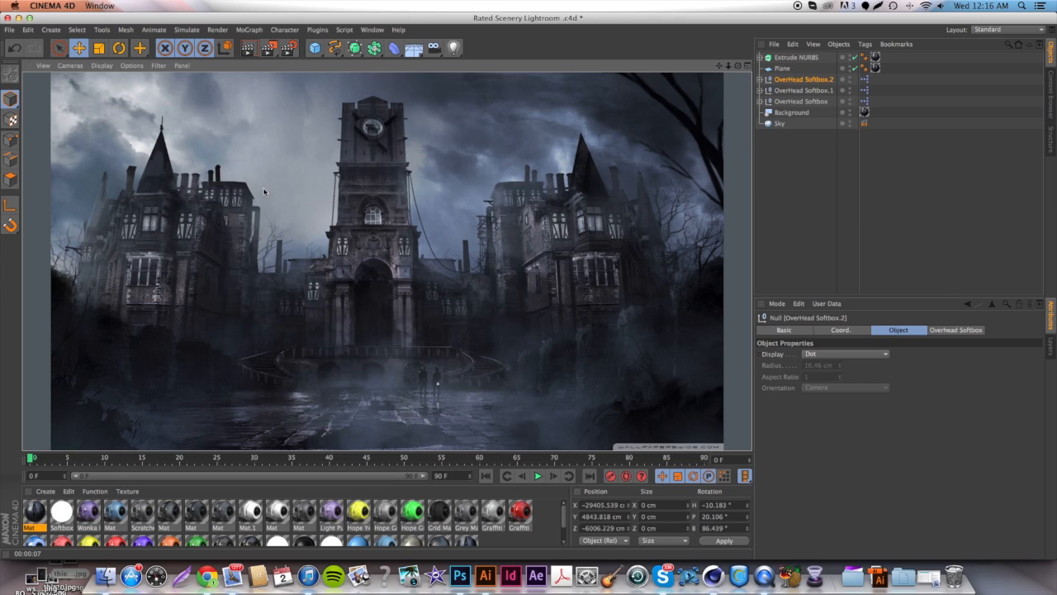
Step: Apply the dark grey Mat material to the extruded logo as a second texture and restrict it to selection R1
click(781, 59)
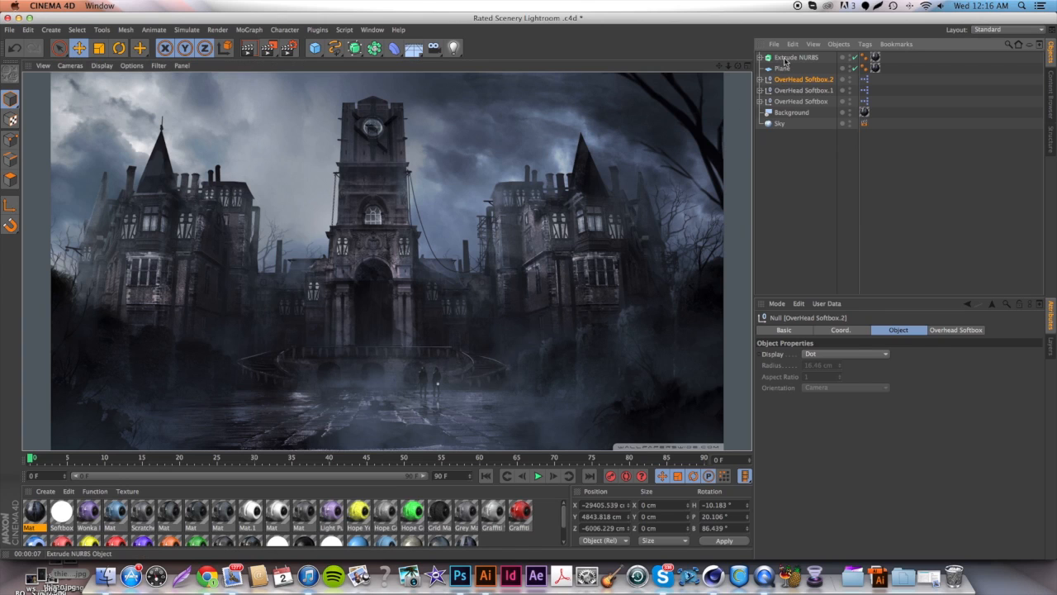
click(876, 57)
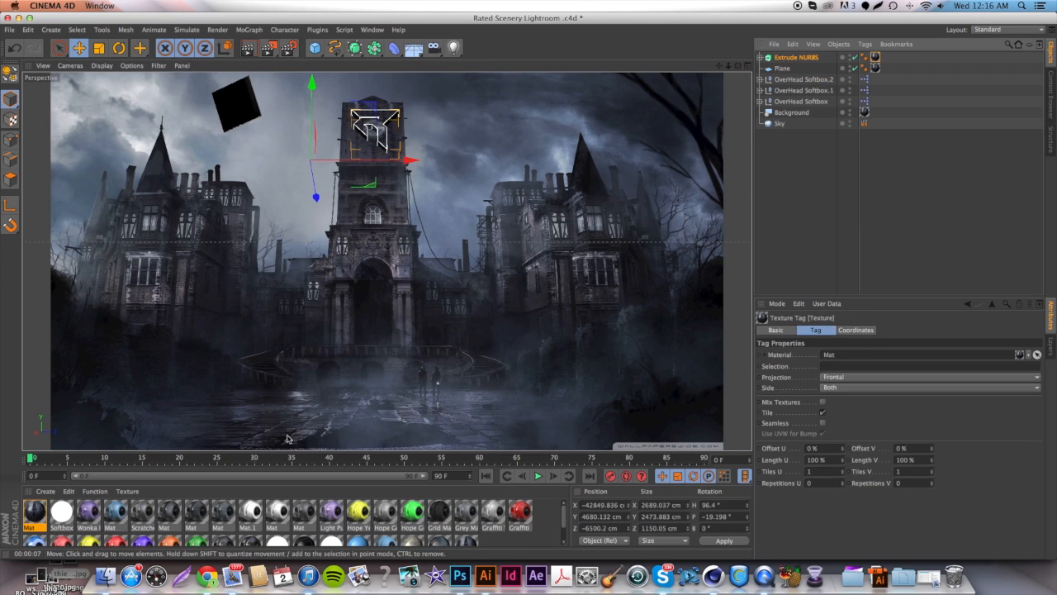
drag(303, 515, 802, 60)
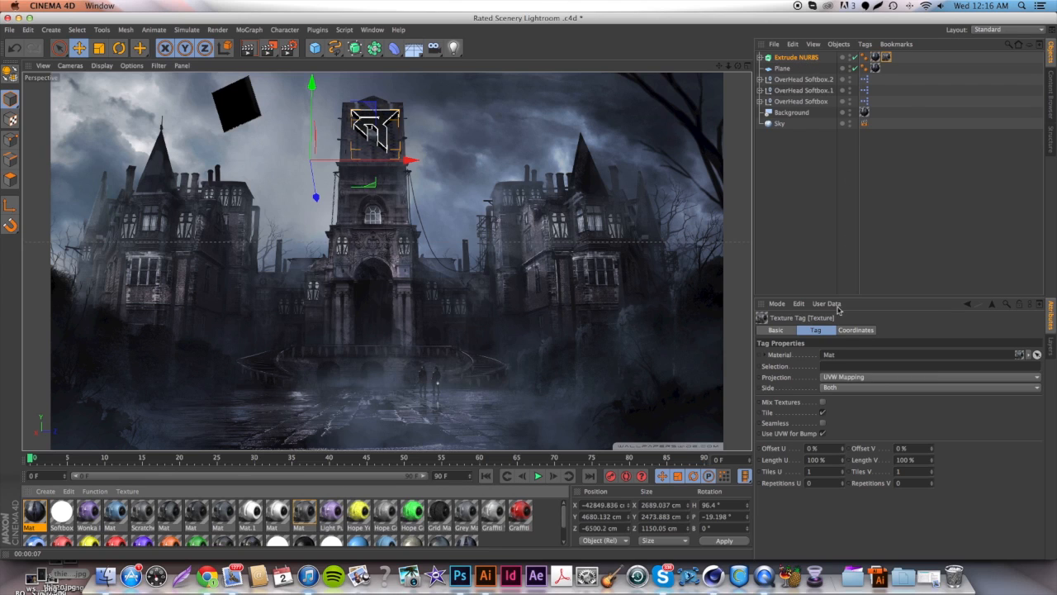
click(826, 365)
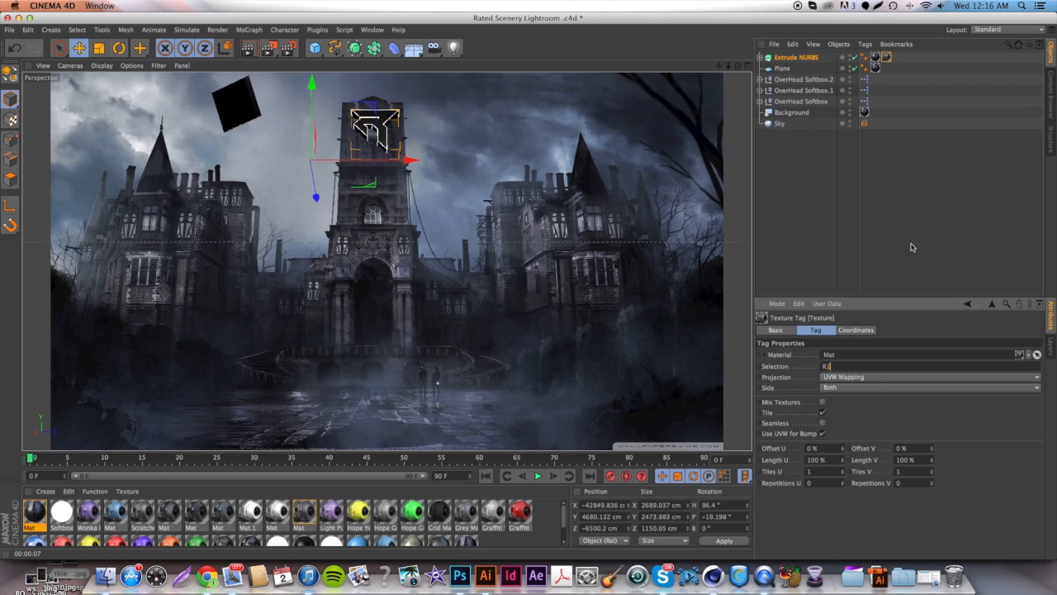
click(903, 271)
Step: Re-enter R1 as the selection of the logo's second texture tag and render the view to check it
click(788, 58)
click(886, 57)
click(831, 366)
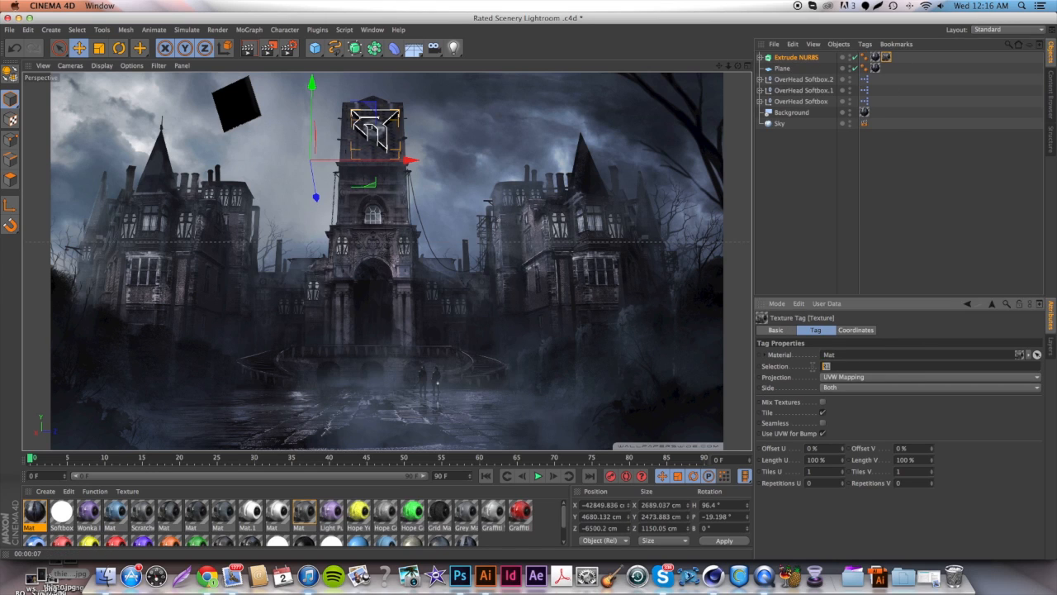
click(897, 79)
click(886, 57)
click(789, 57)
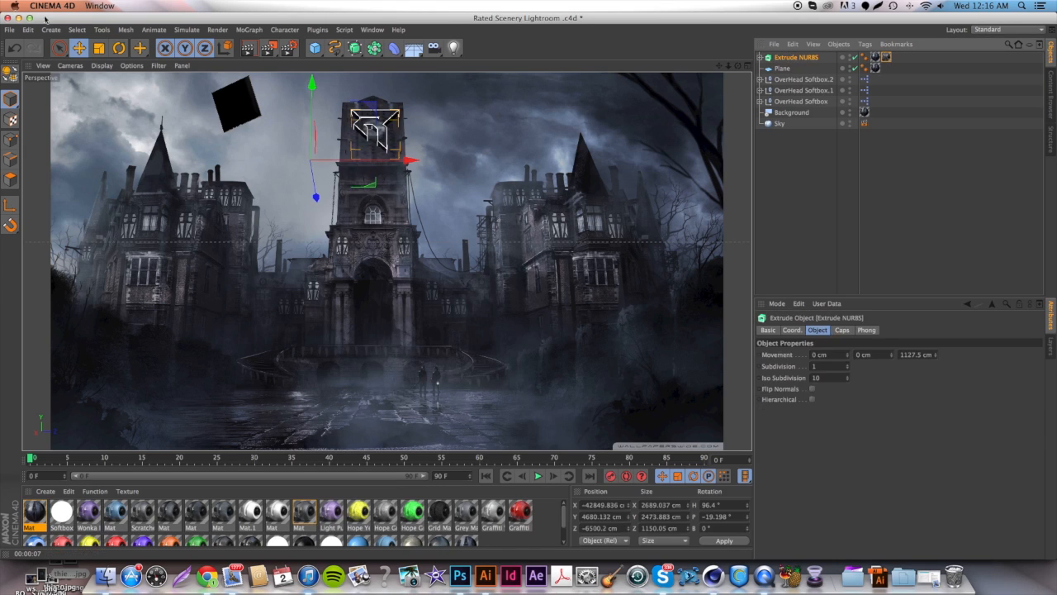
click(249, 47)
click(277, 197)
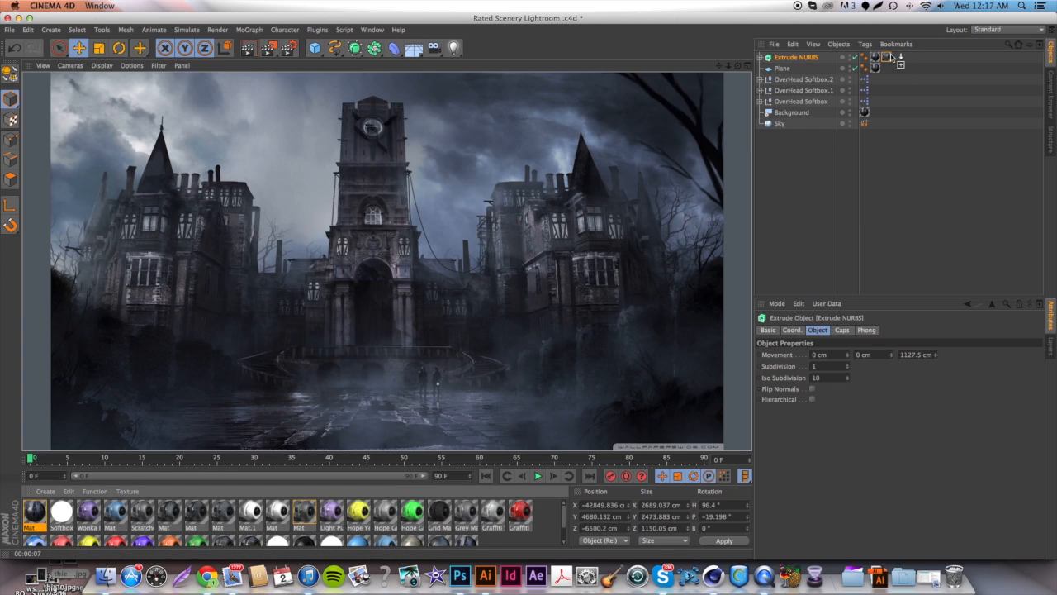
Step: Replace the material of the logo's second texture with the brighter metallic Mat and render the view
drag(885, 58, 886, 58)
click(249, 48)
click(266, 193)
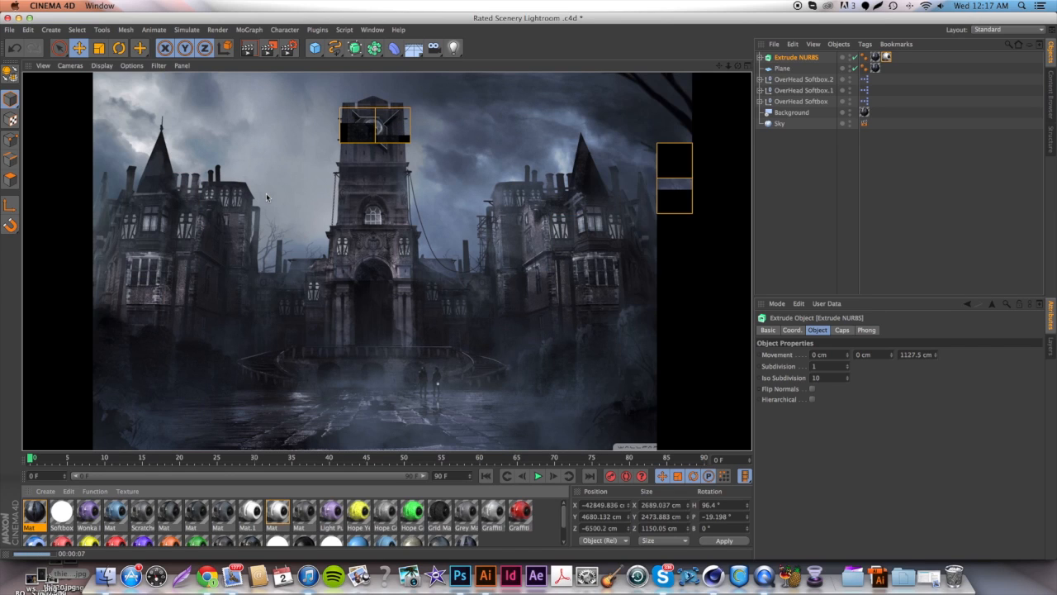
Step: Set the extruded logo's start and end fillet cap radius to 20 cm and render the view
click(796, 59)
click(842, 329)
double_click(822, 377)
text(20)
key(Return)
double_click(826, 411)
text(20)
key(Return)
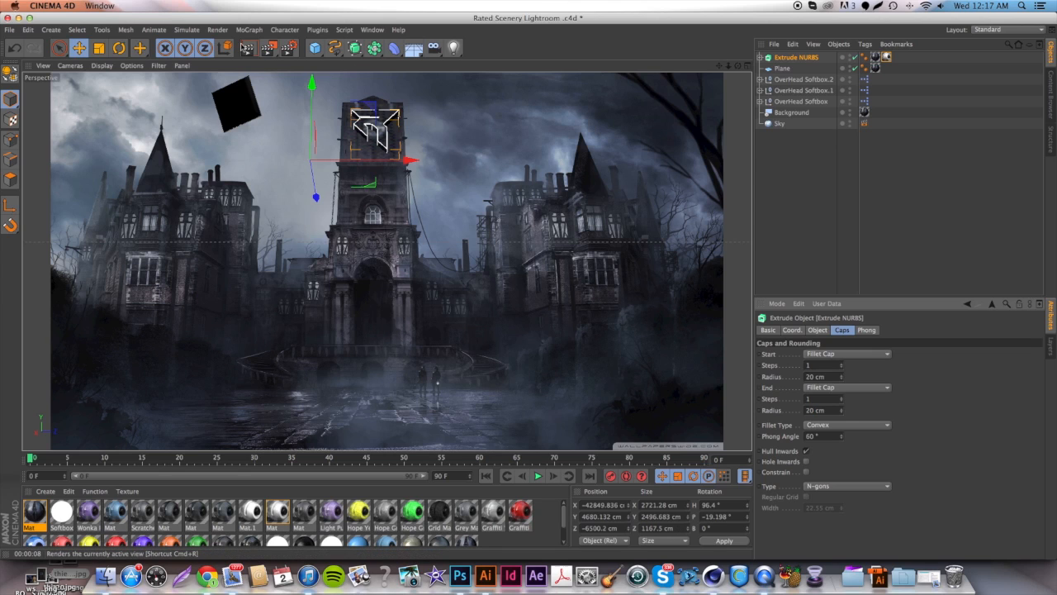
click(248, 47)
click(252, 190)
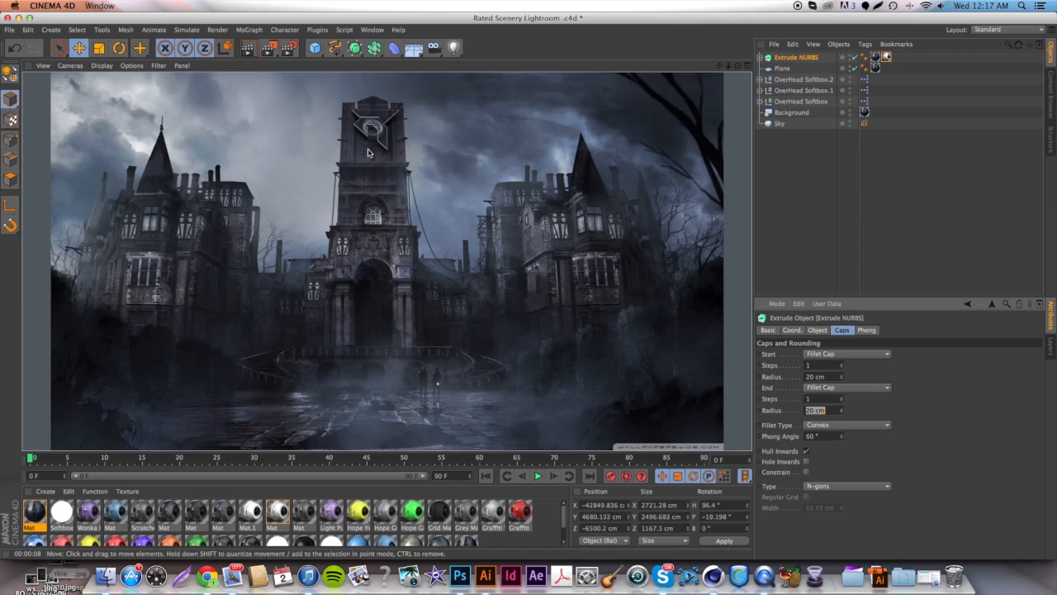
Step: Review the render output size and set the save file name to RATEDDDD in the Photoshop stuff folder
click(288, 48)
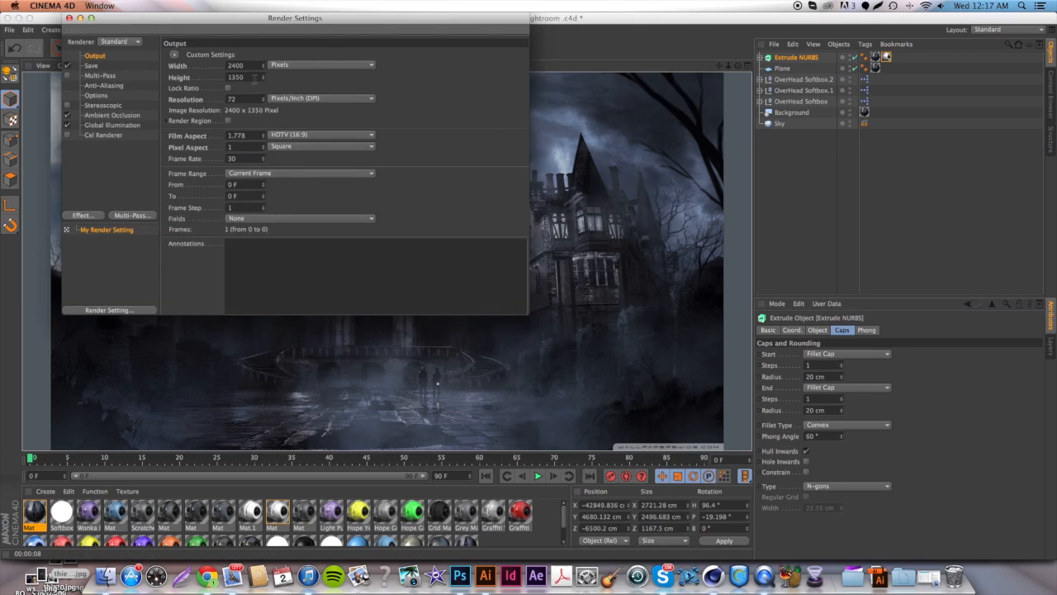
click(92, 66)
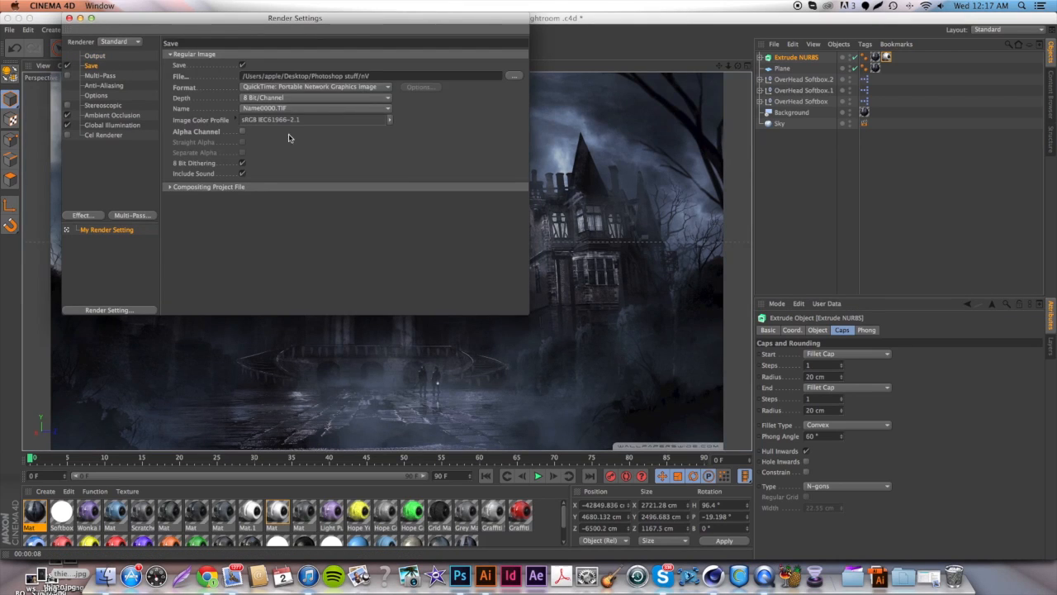
click(94, 56)
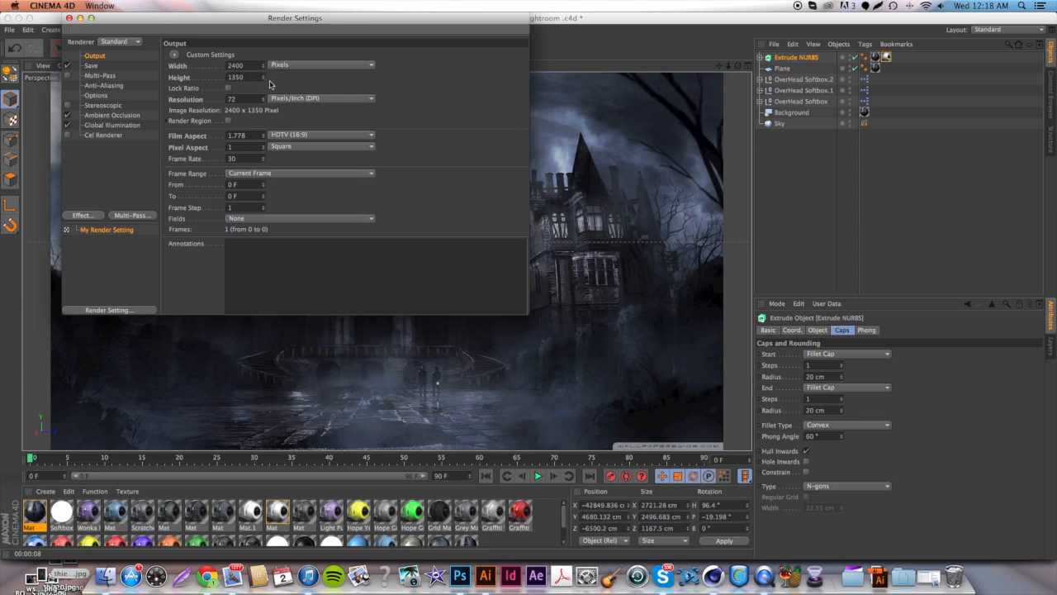
click(91, 66)
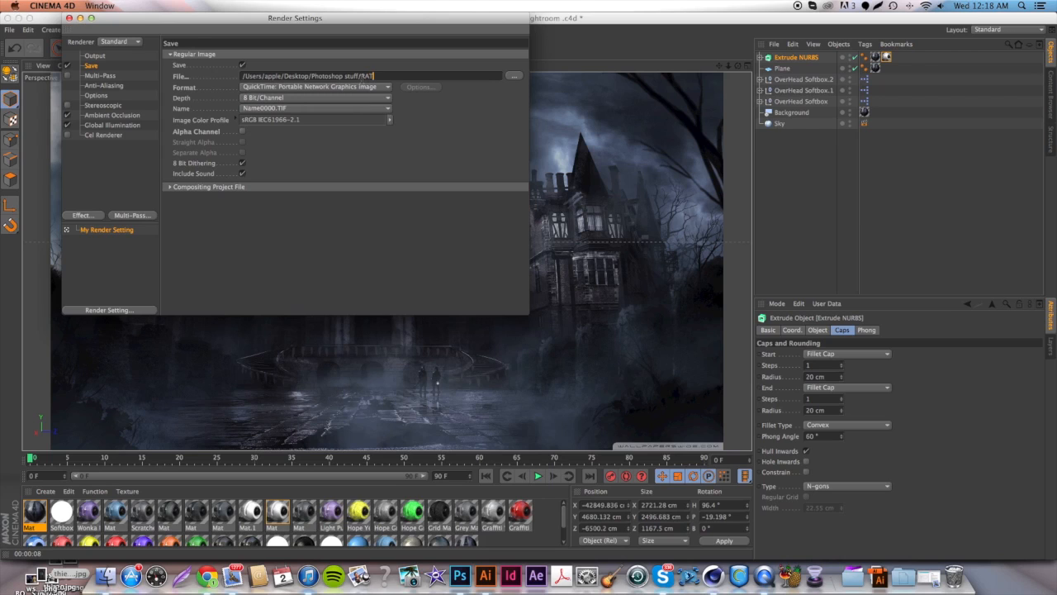
text(DDD)
click(512, 76)
key(Return)
click(70, 18)
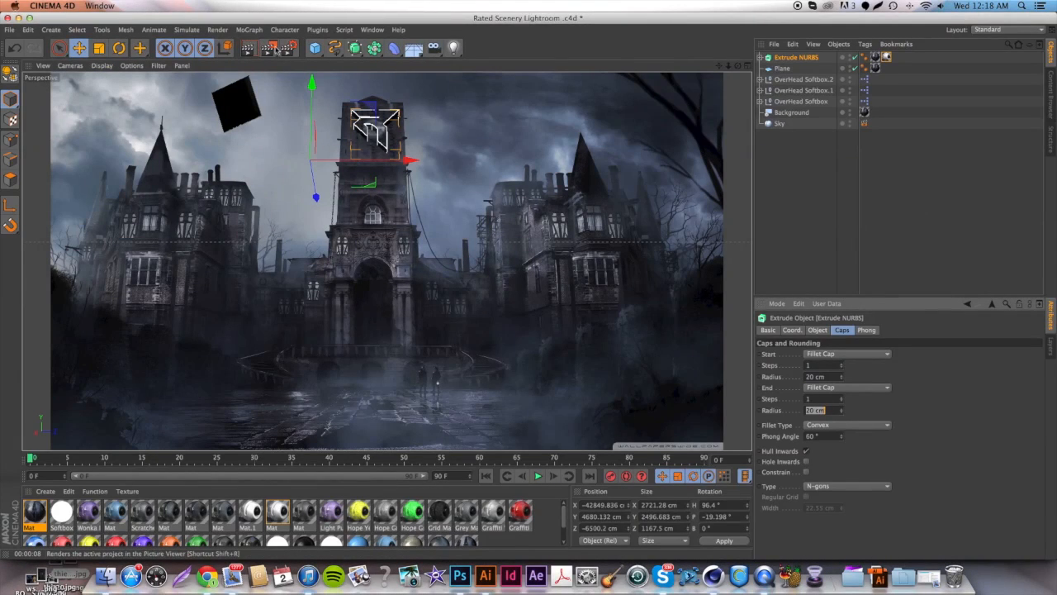
Step: Render the final image to the Picture Viewer and close the viewer
click(270, 48)
click(305, 239)
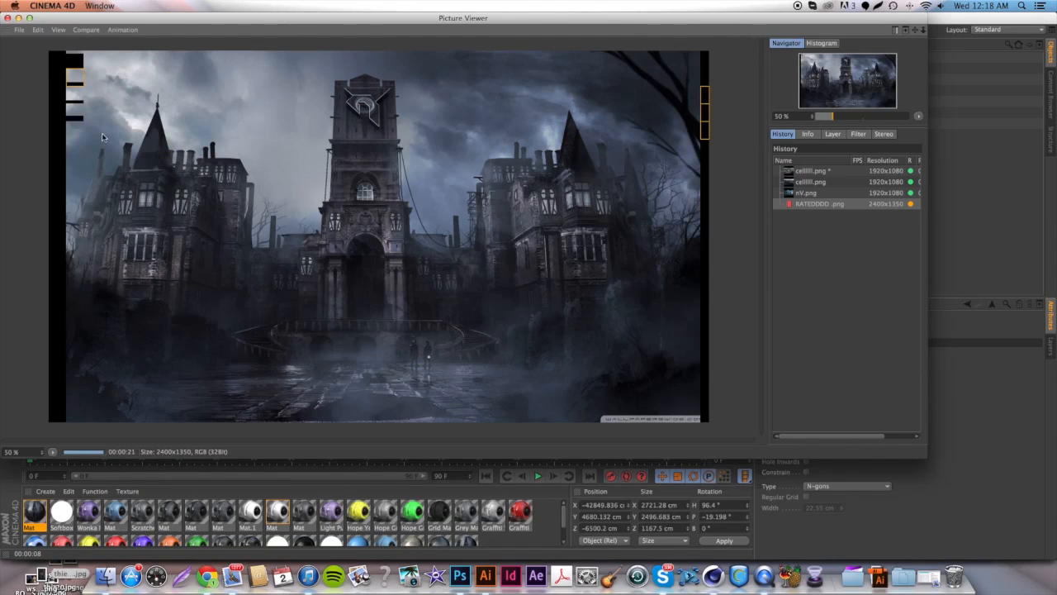
click(9, 18)
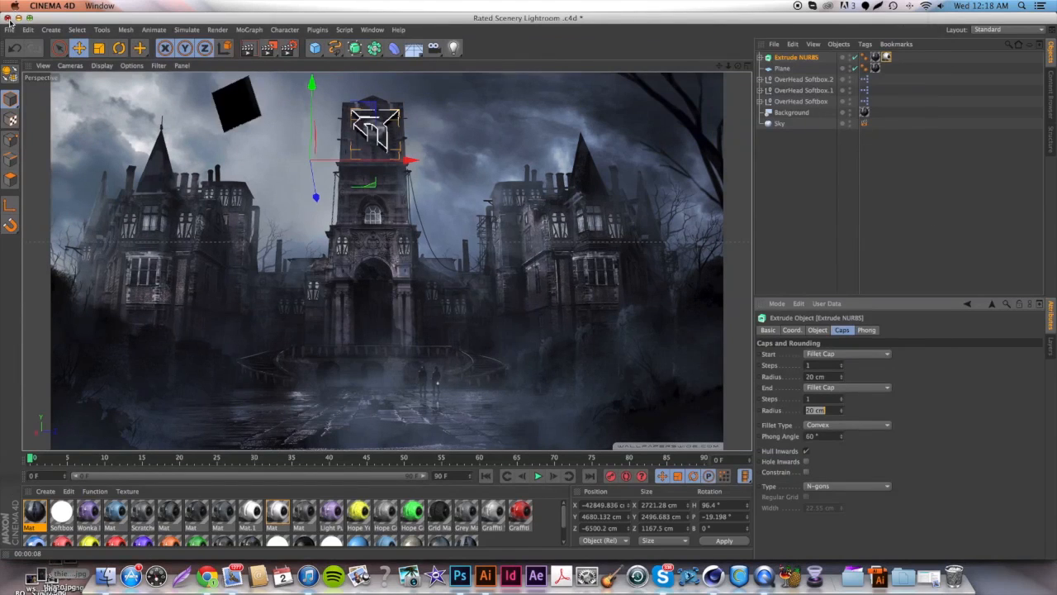
Step: Switch to Photoshop and open the rendered RATEDDDD .png from the Photoshop stuff folder
click(460, 575)
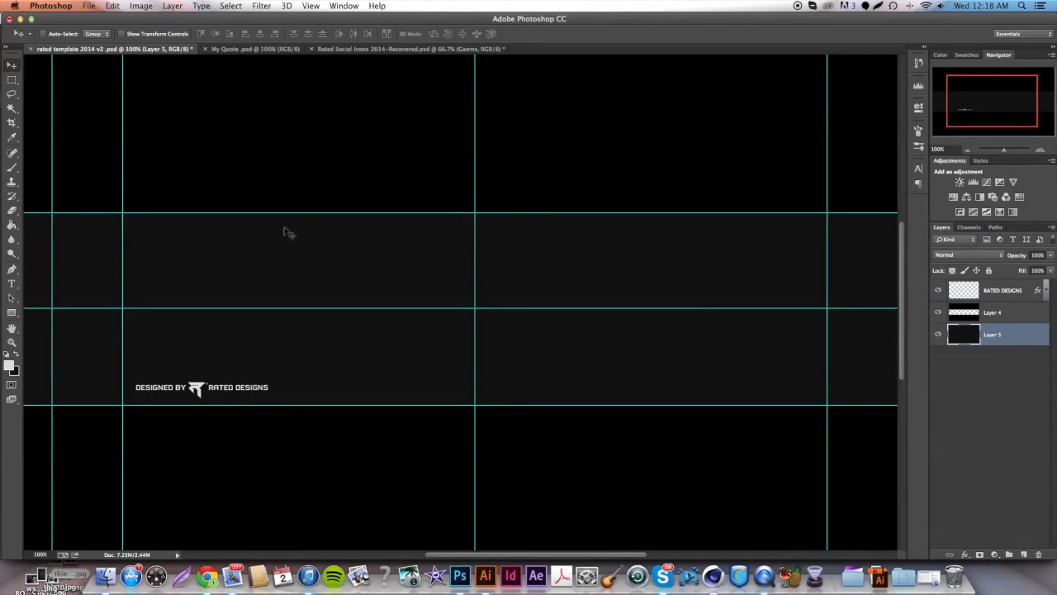
click(88, 6)
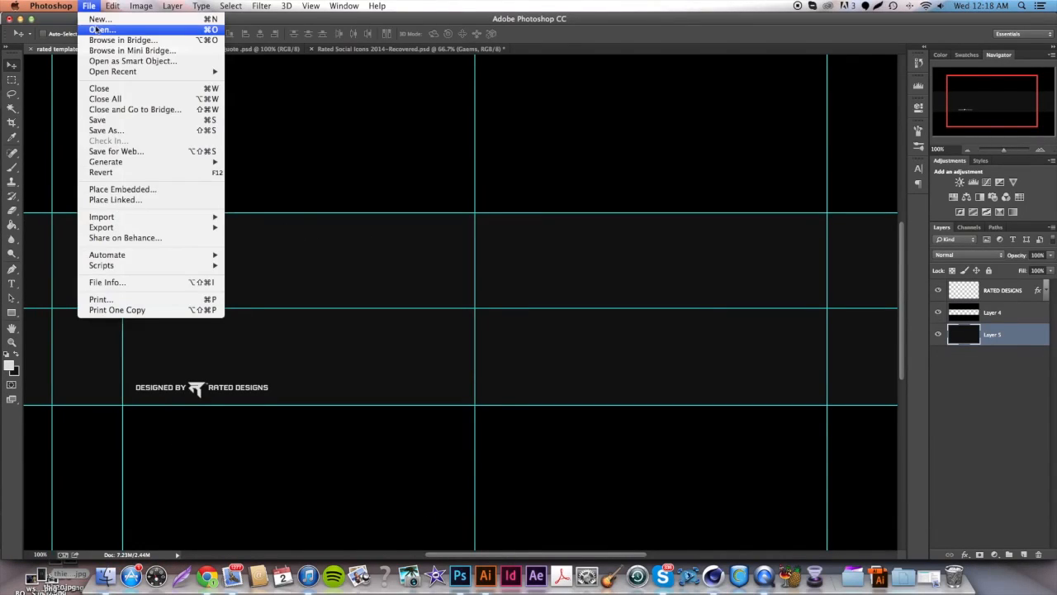
click(101, 30)
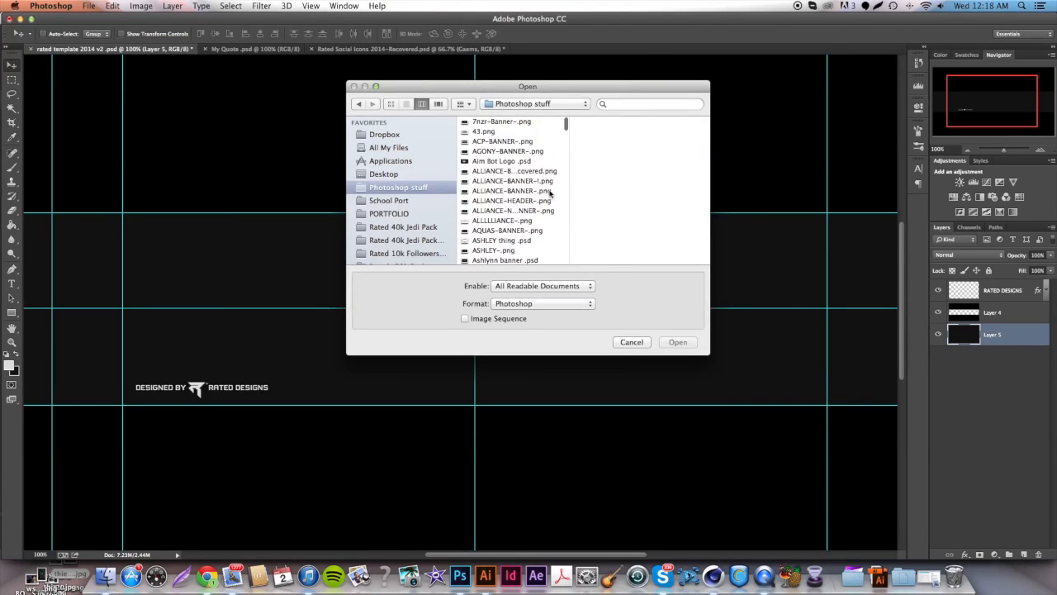
scroll(549, 195, down, 15)
scroll(549, 193, up, 10)
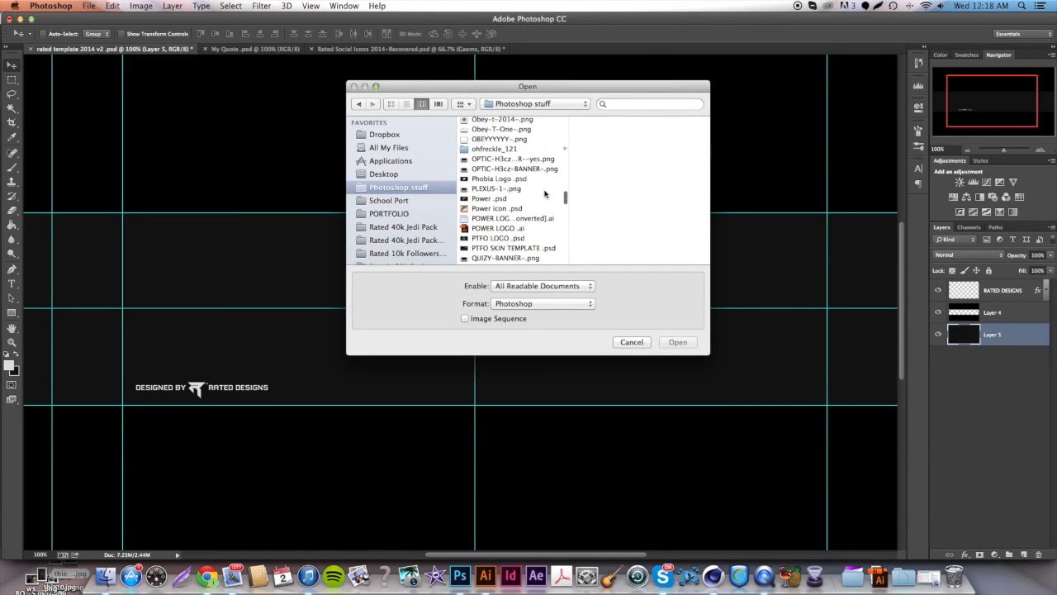
scroll(510, 190, down, 10)
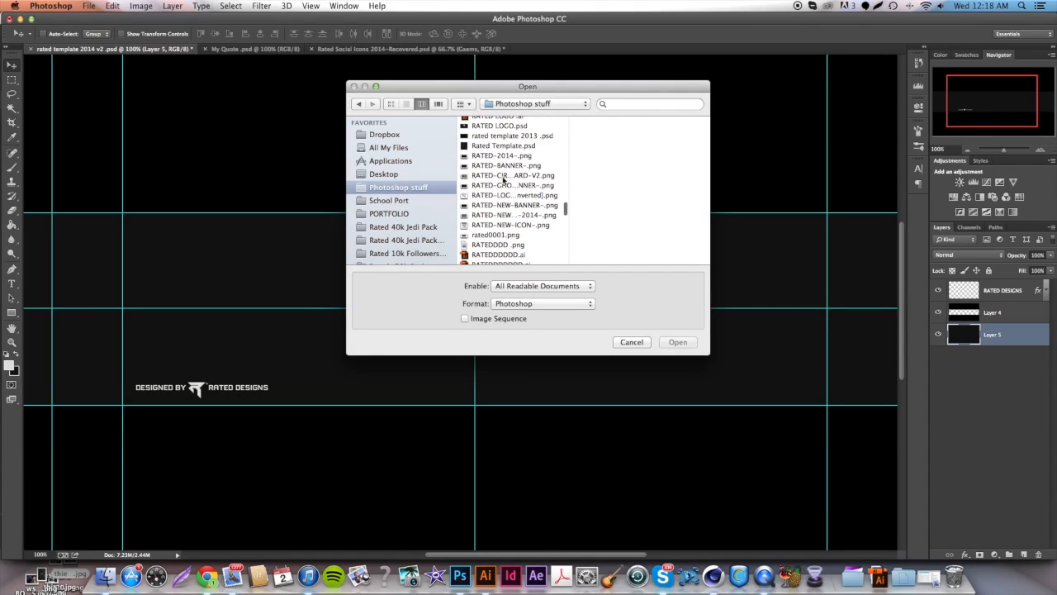
click(498, 245)
click(675, 343)
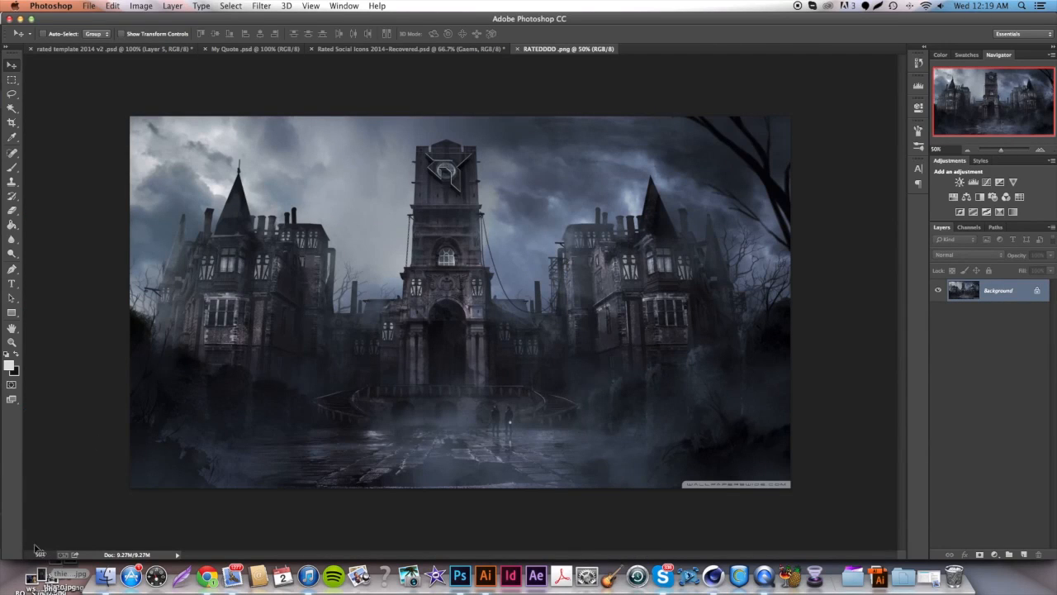
Step: Examine the rendered scene at 100% zoom, checking the tower logo and the surrounding buildings
click(46, 554)
text(100)
key(Return)
scroll(450, 326, up, 5)
scroll(389, 353, left, 5)
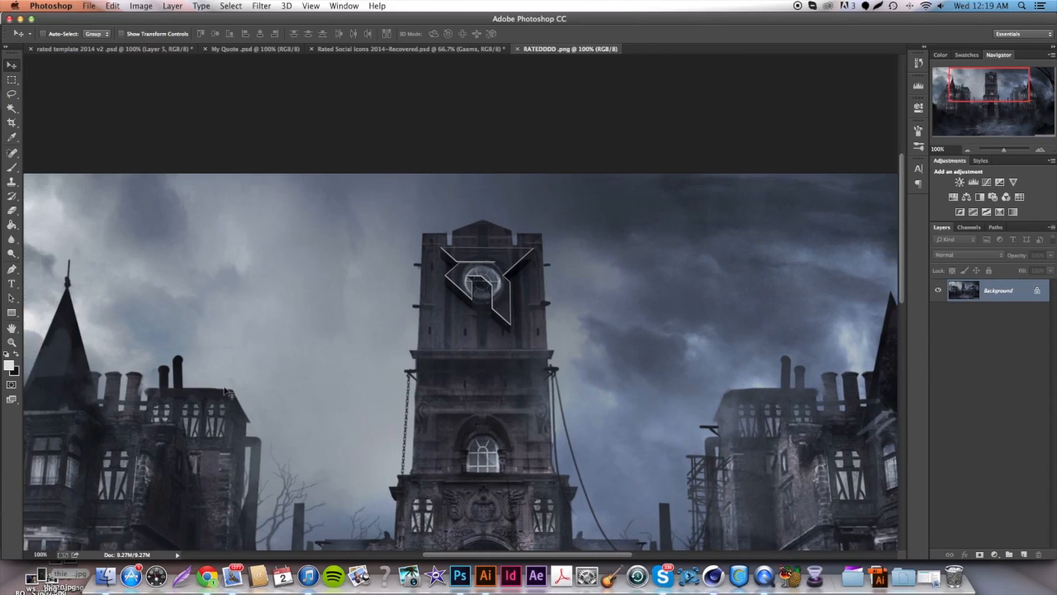
scroll(289, 371, down, 6)
scroll(213, 392, left, 2)
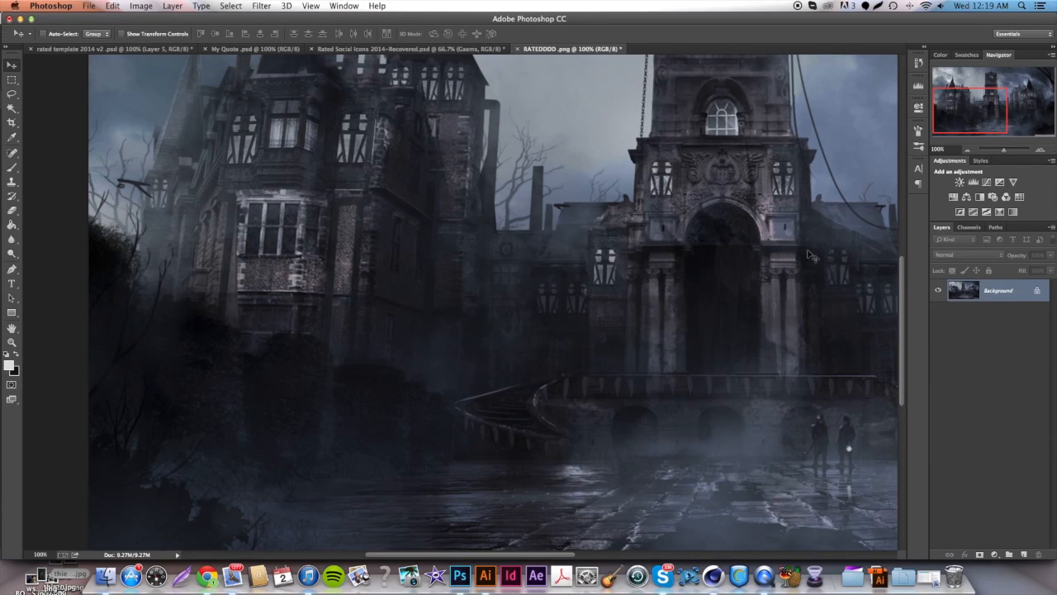
scroll(809, 254, up, 8)
scroll(809, 254, right, 2)
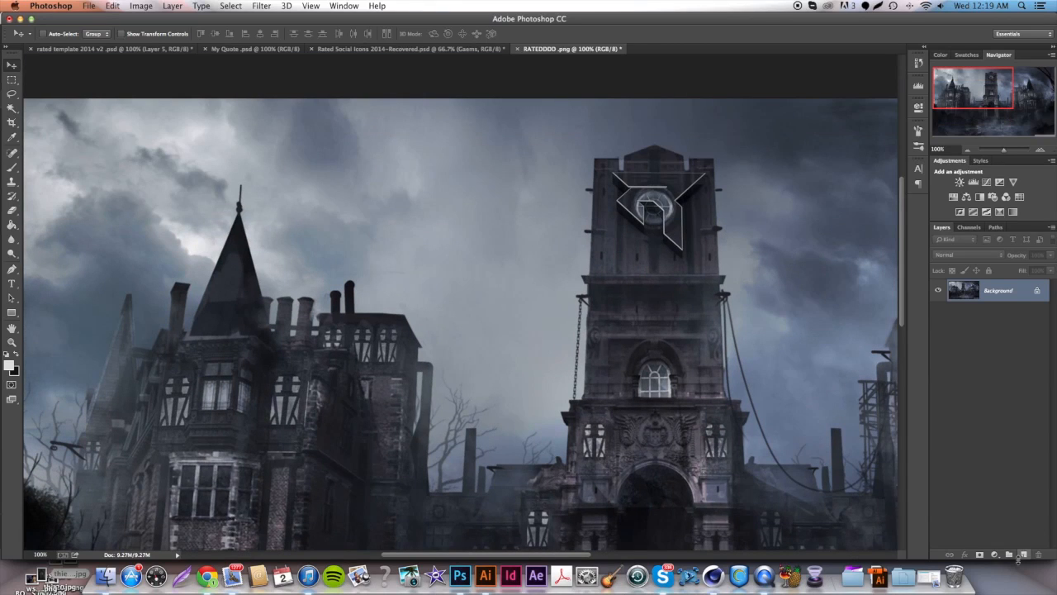
Step: Add a new layer above the Background and magnify the tower logo to 300%
click(1023, 555)
drag(51, 555, 28, 555)
text(300)
key(Return)
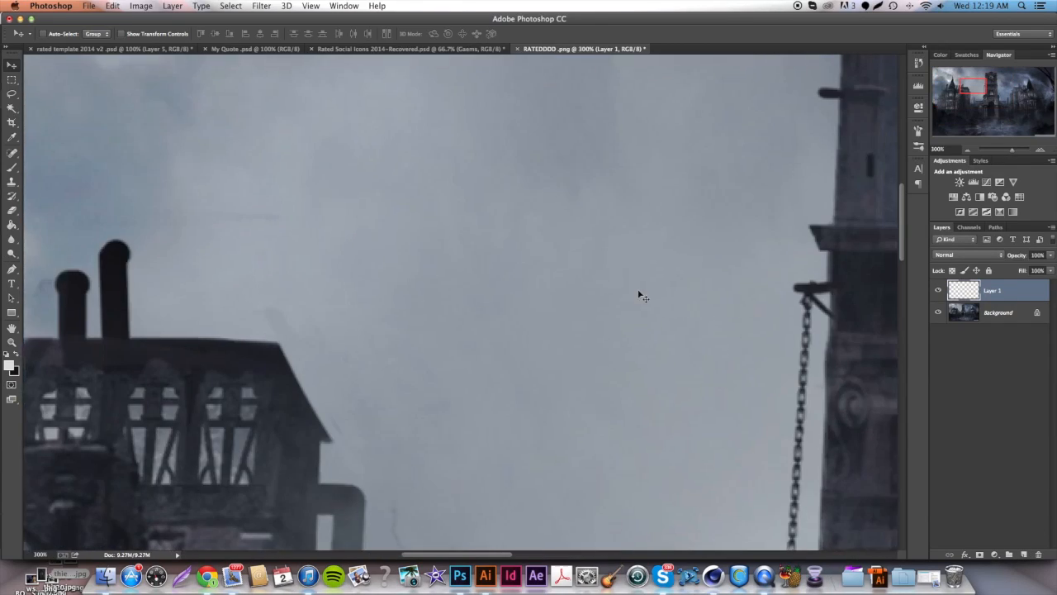
scroll(643, 296, right, 8)
scroll(642, 296, up, 4)
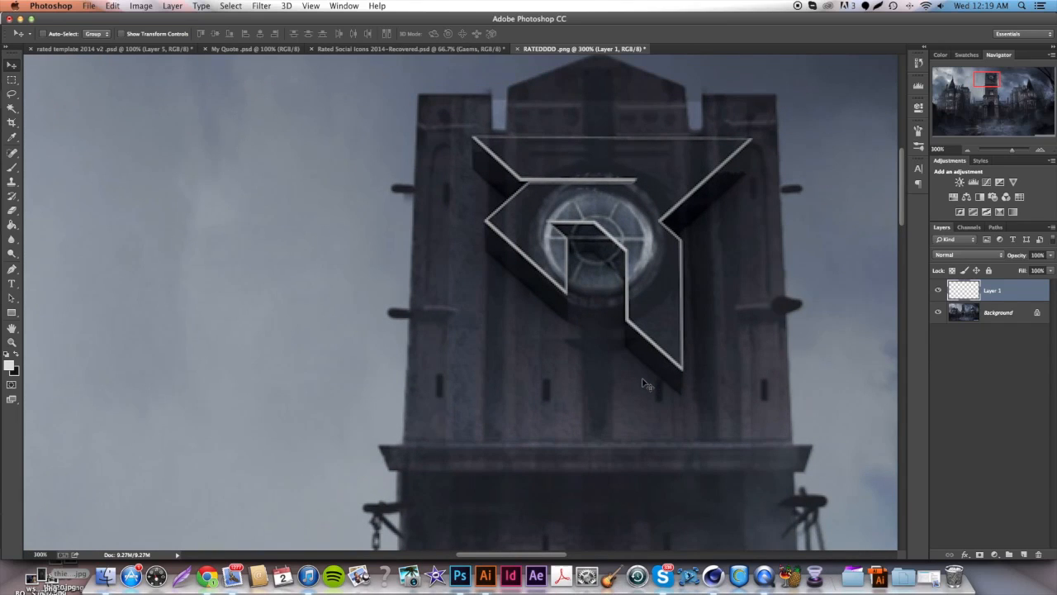
scroll(675, 280, up, 2)
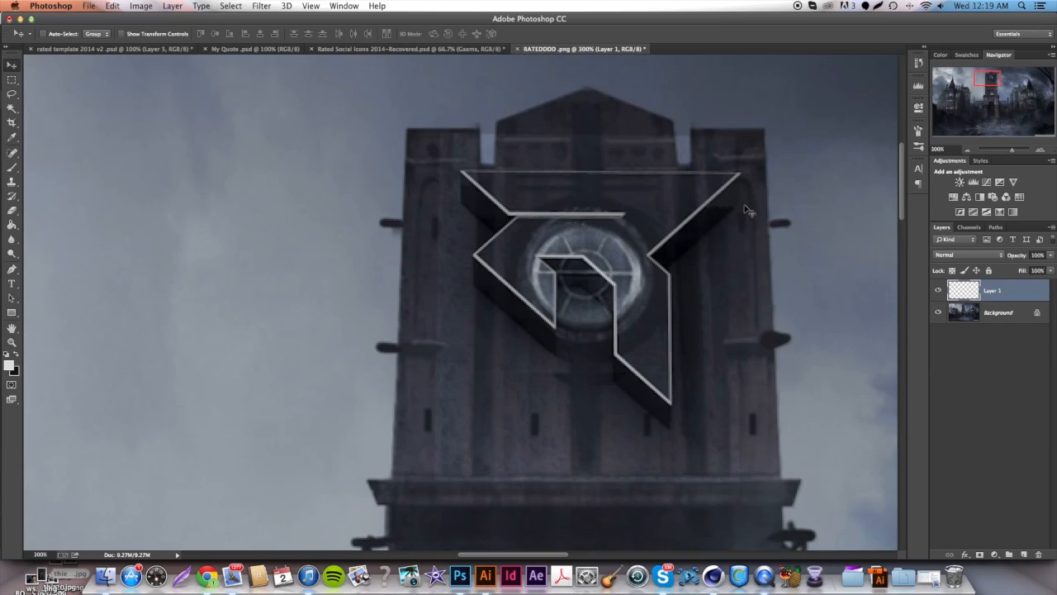
scroll(685, 276, up, 2)
scroll(684, 276, right, 2)
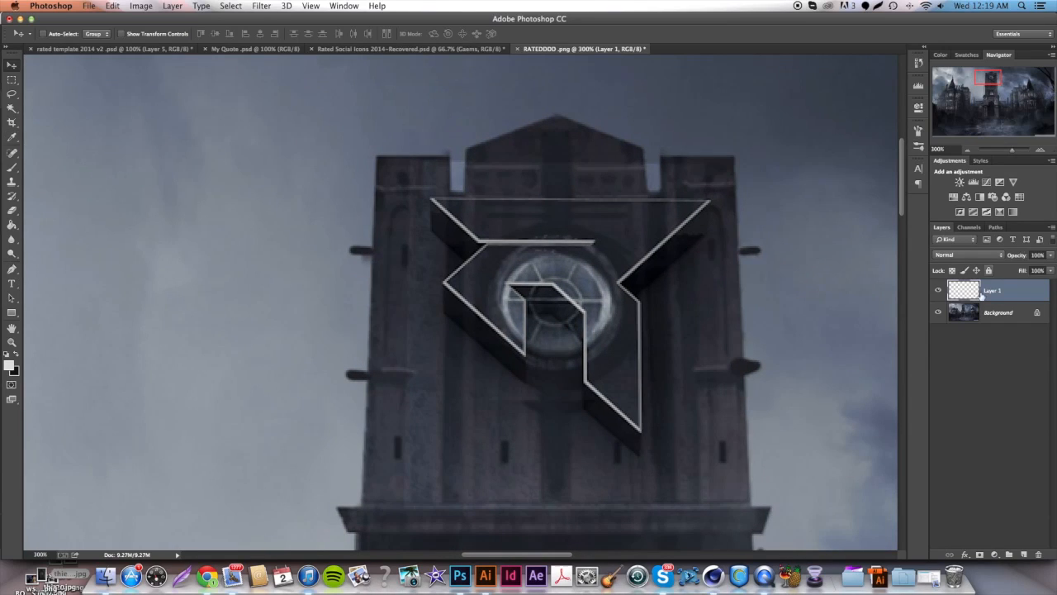
Step: Trace the outline of the logo's front face with the Pen tool and convert the path to a new selection with 0 px feather
click(11, 268)
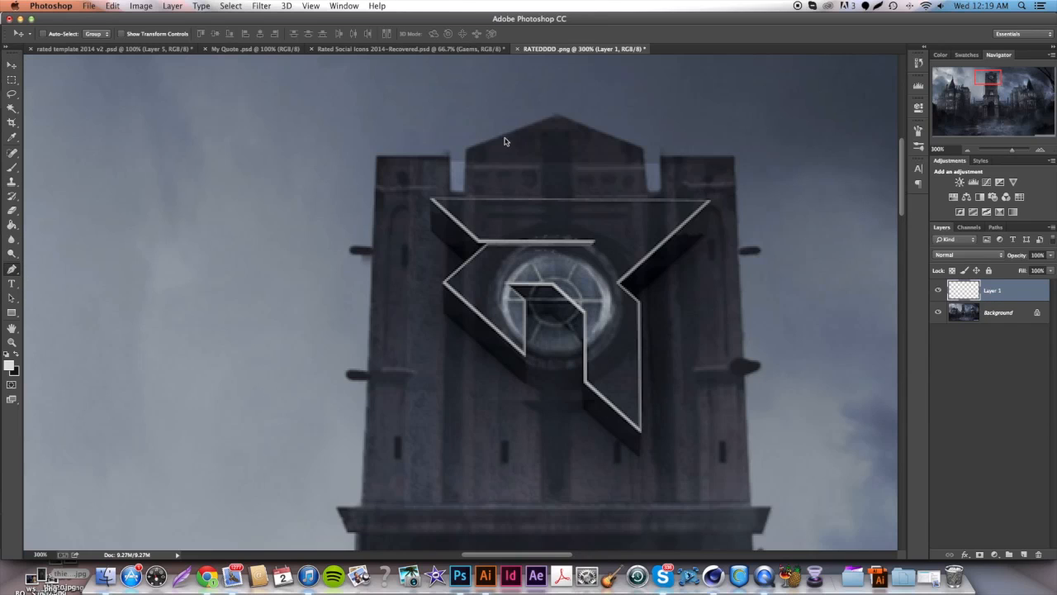
click(433, 199)
click(708, 200)
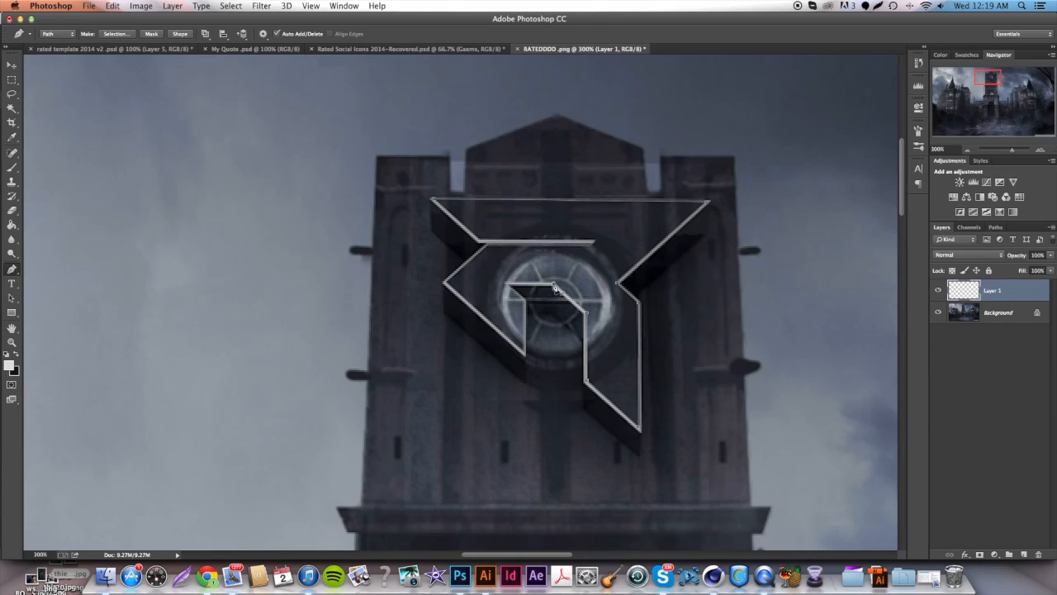
click(507, 287)
click(447, 284)
click(487, 248)
click(592, 248)
right_click(592, 221)
click(616, 266)
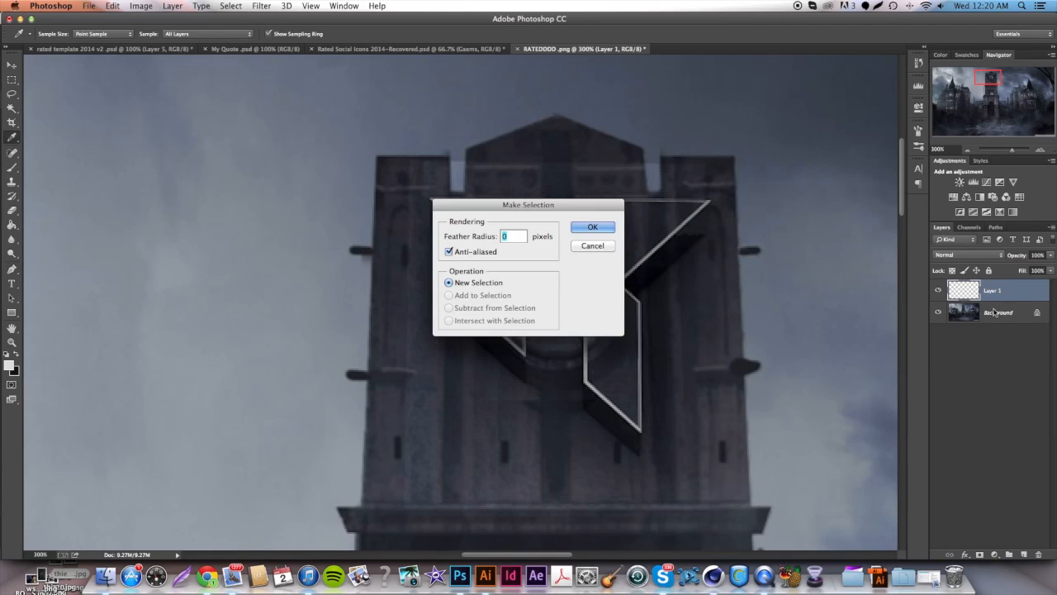
key(Return)
Step: Choose the Clone Stamp tool on the Background layer and set its brush size to 25 px
click(996, 312)
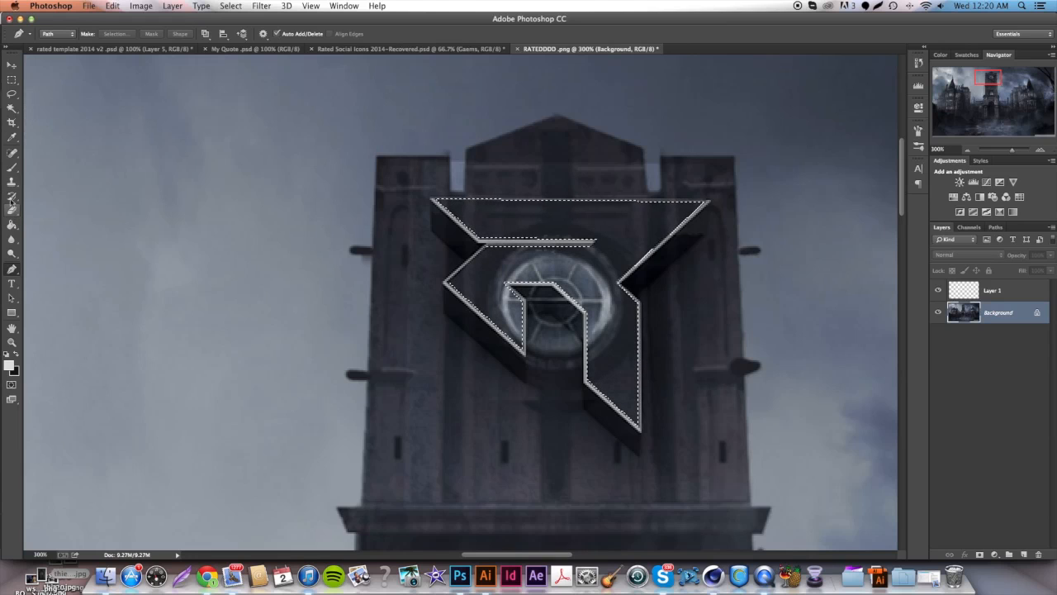
click(12, 181)
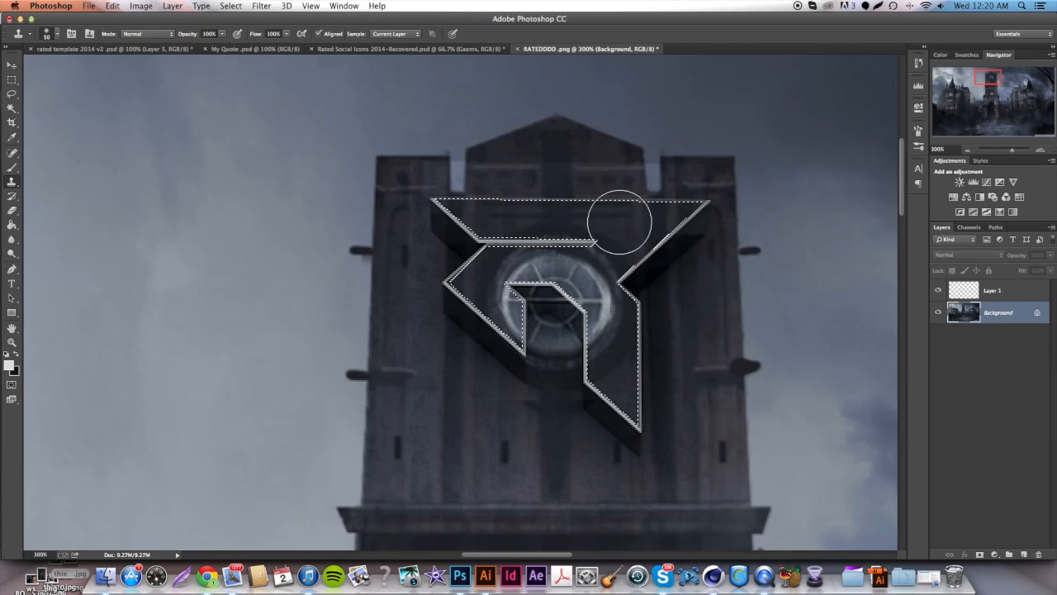
click(56, 33)
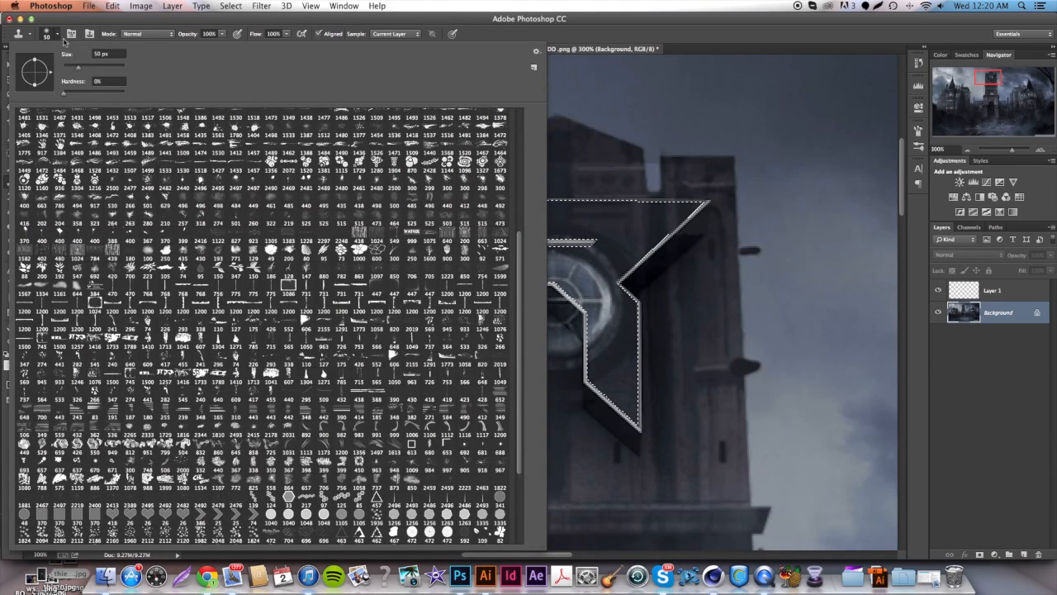
click(115, 55)
text(25)
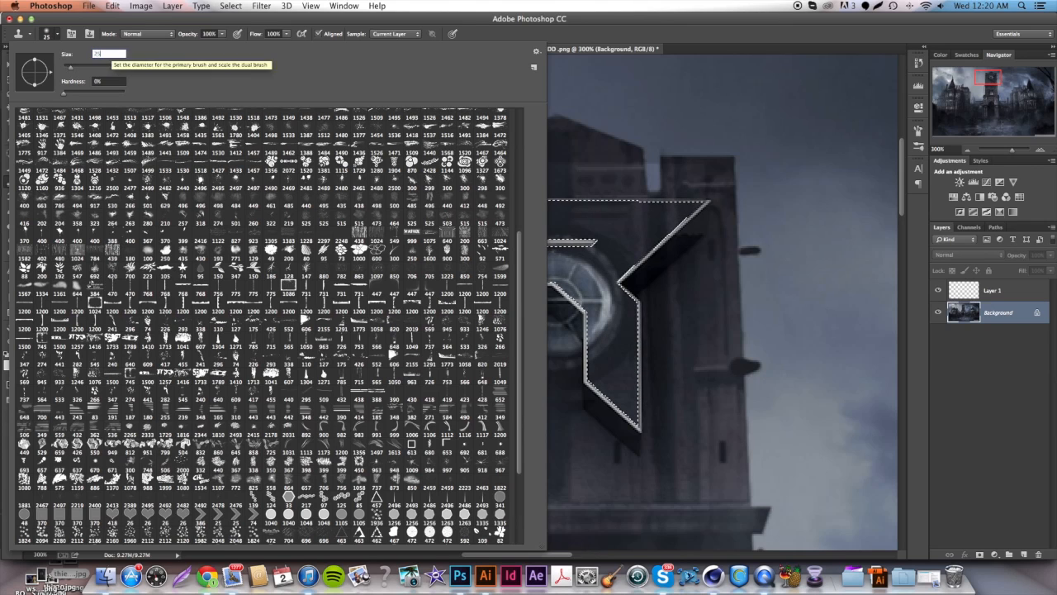
key(Return)
Step: Convert the locked Background into a regular layer so it can serve as the clone source
click(1014, 298)
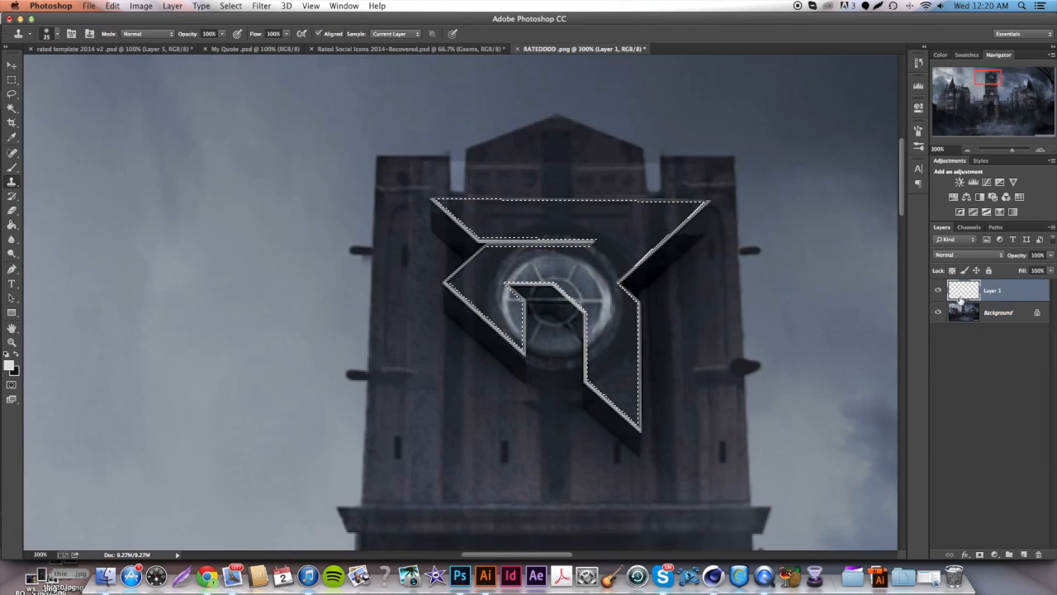
click(994, 309)
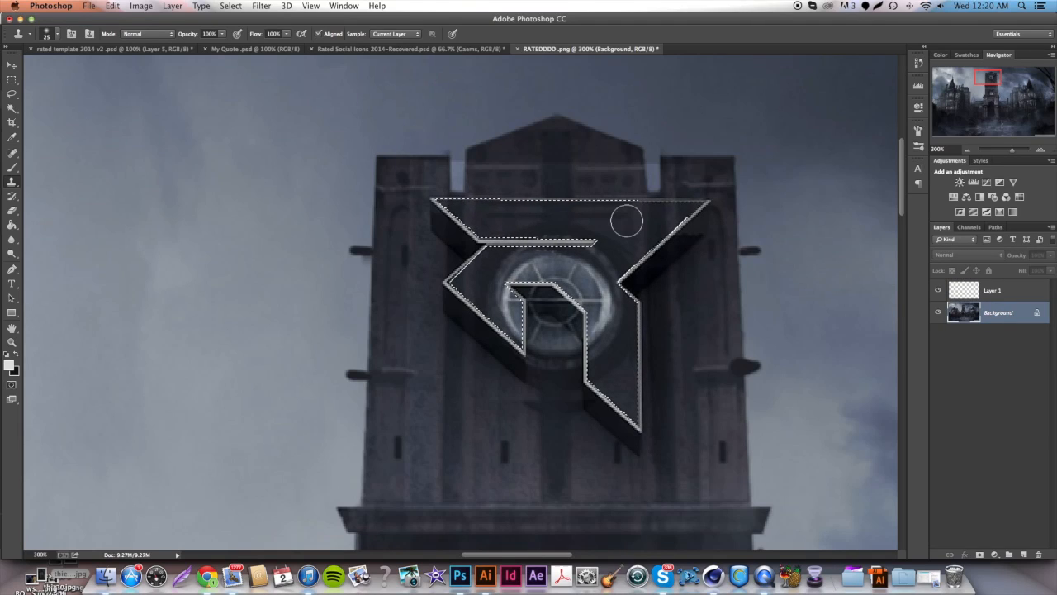
alt+double_click(1012, 313)
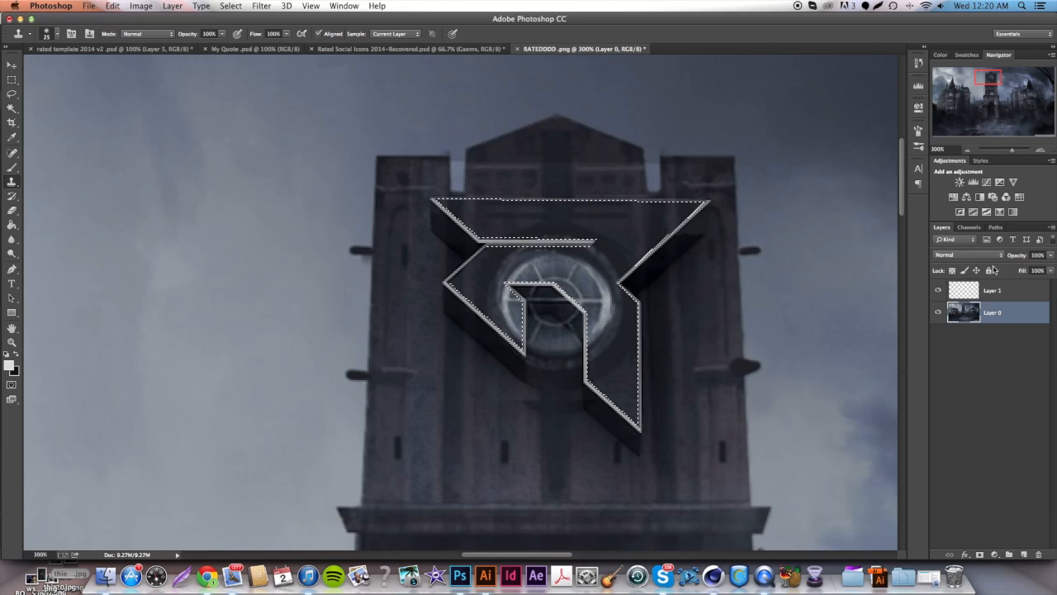
Step: Clone dark tower texture from Layer 0 onto Layer 1 over the clock's upper-right part inside the logo selection
click(967, 289)
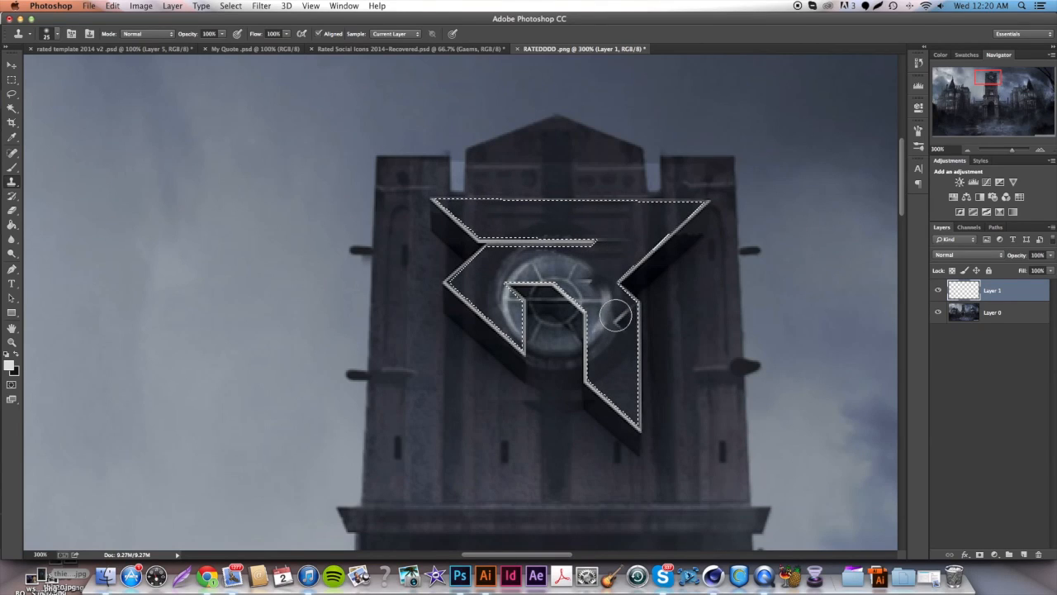
click(991, 314)
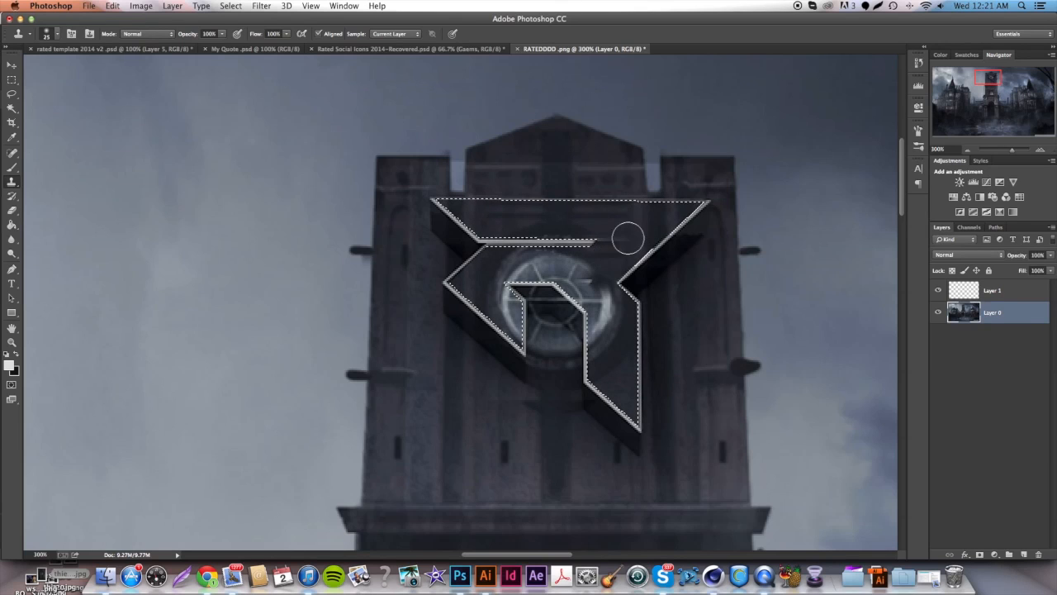
click(1001, 294)
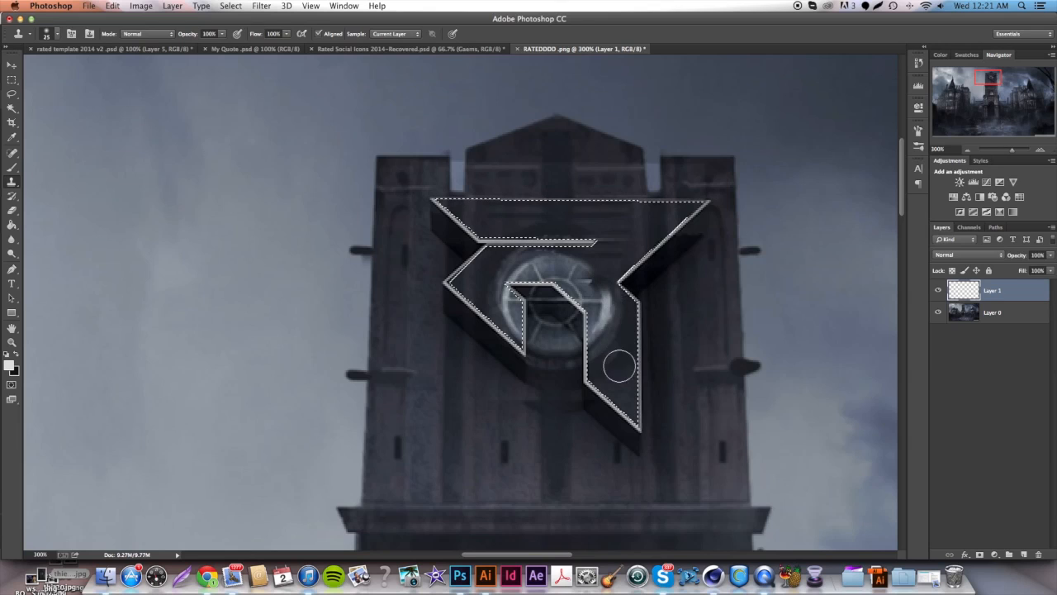
Step: Try cloning another tower area from Layer 0 over the clock on Layer 1, and undo those strokes
click(1037, 318)
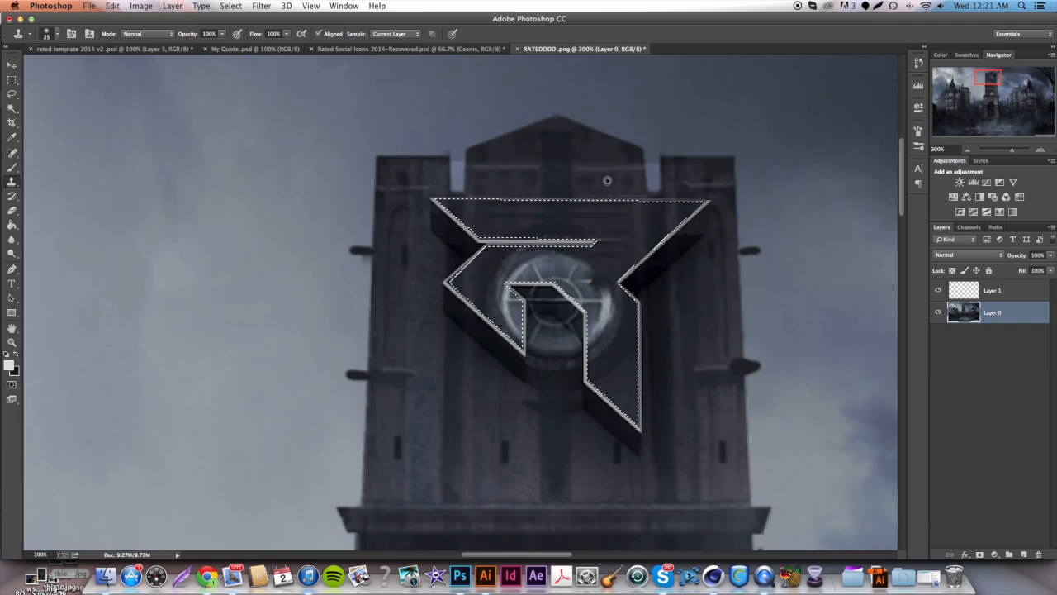
click(992, 292)
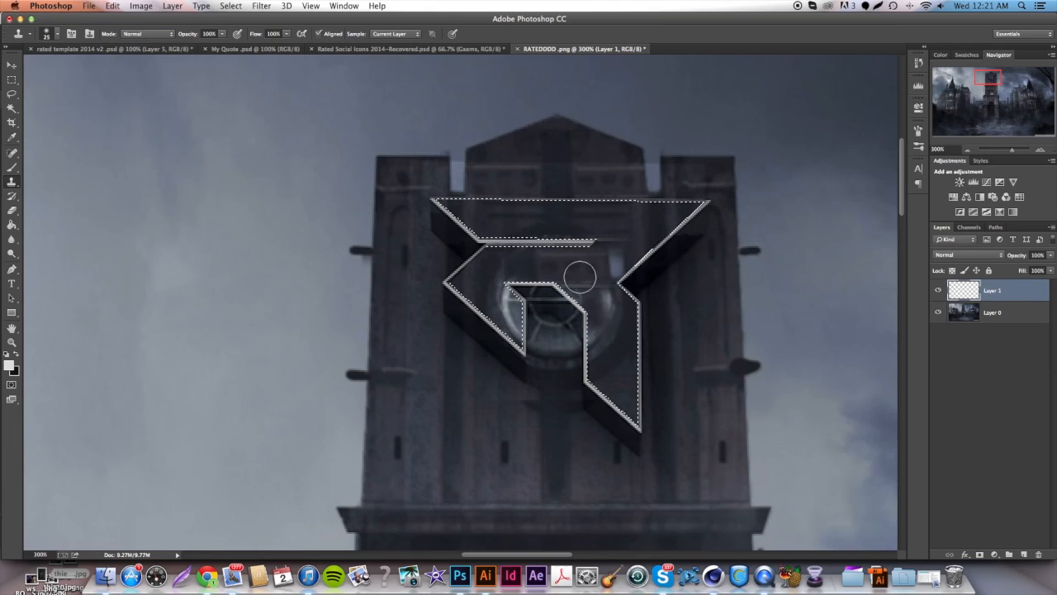
key(alt+super+z)
key(alt+super+z)
key(alt+super+z)
key(alt+super+z)
key(alt+super+z)
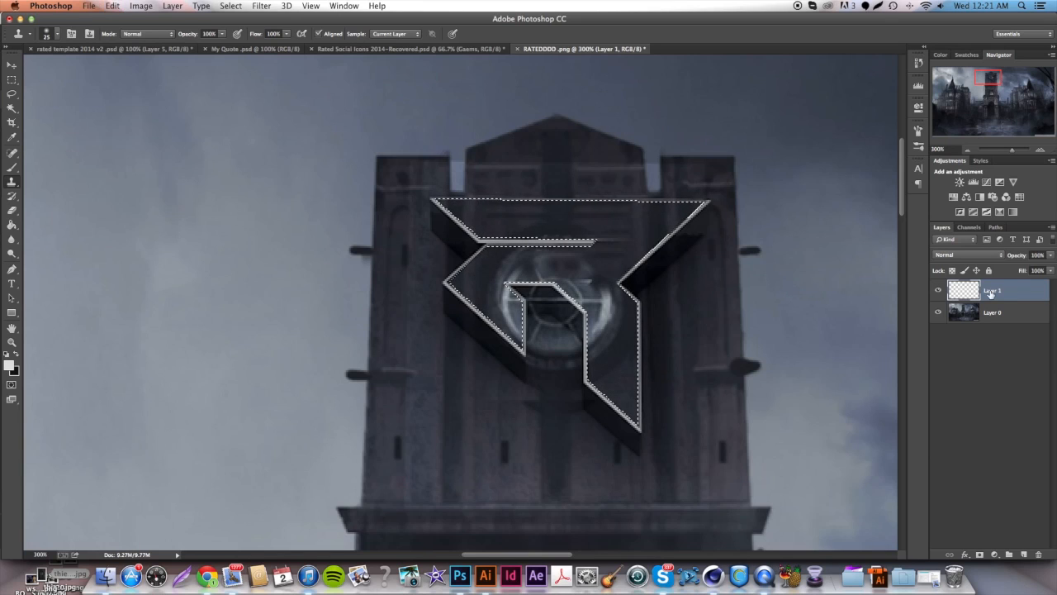
key(alt+super+z)
key(alt+super+z)
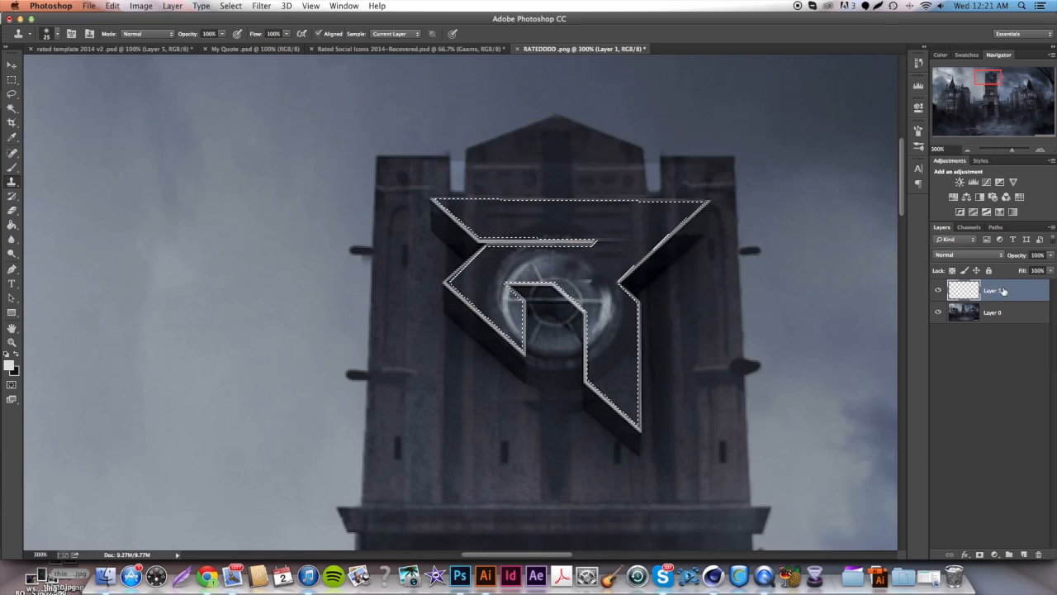
Step: Clone dark tower texture from Layer 0 onto Layer 1 over the top of the clock inside the logo selection, undoing the misplaced strokes
click(986, 318)
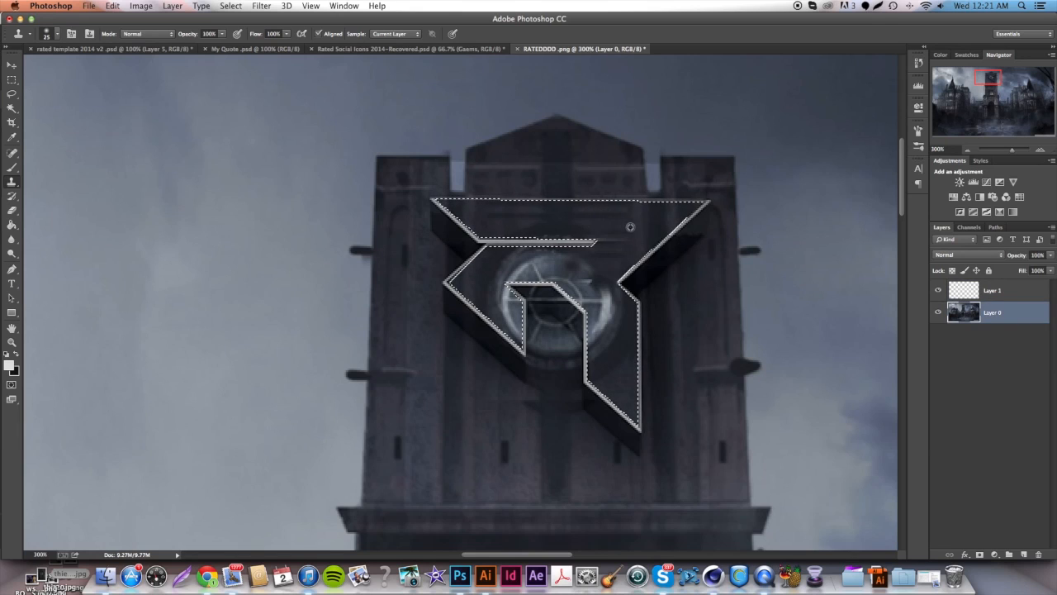
click(1026, 297)
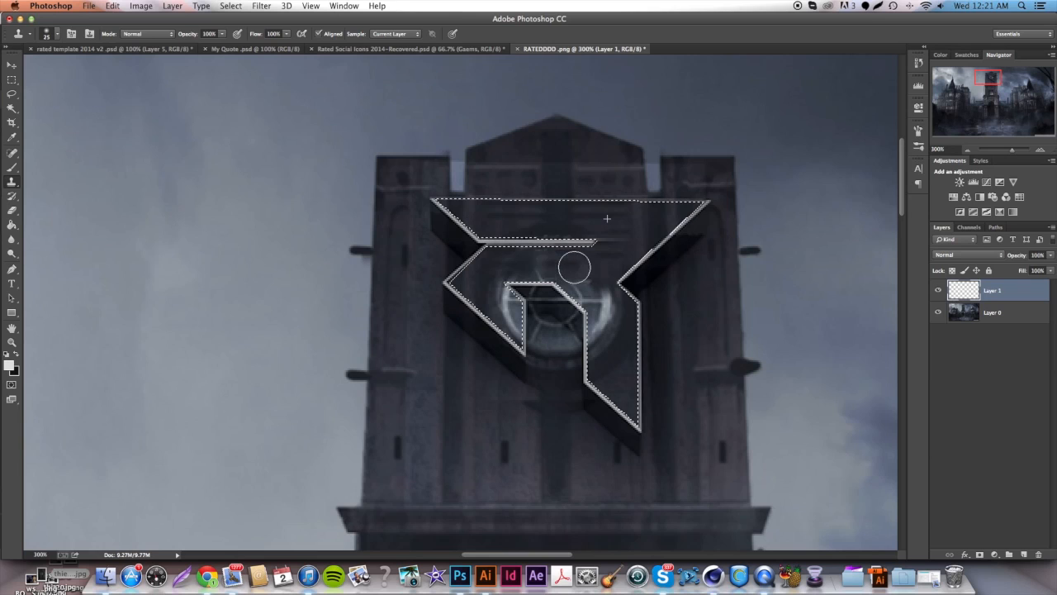
key(alt+super+z)
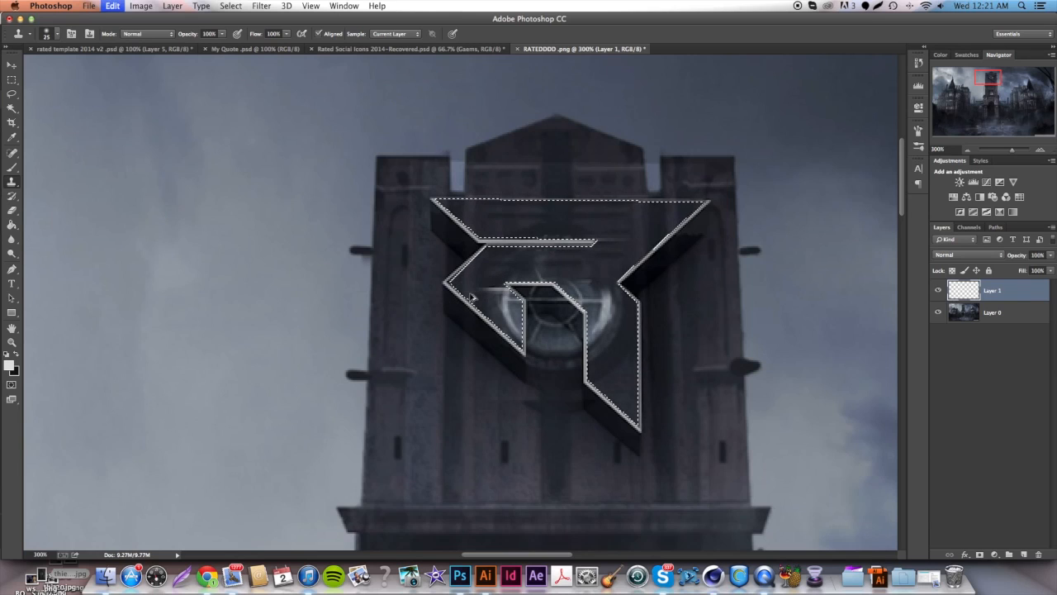
click(1014, 313)
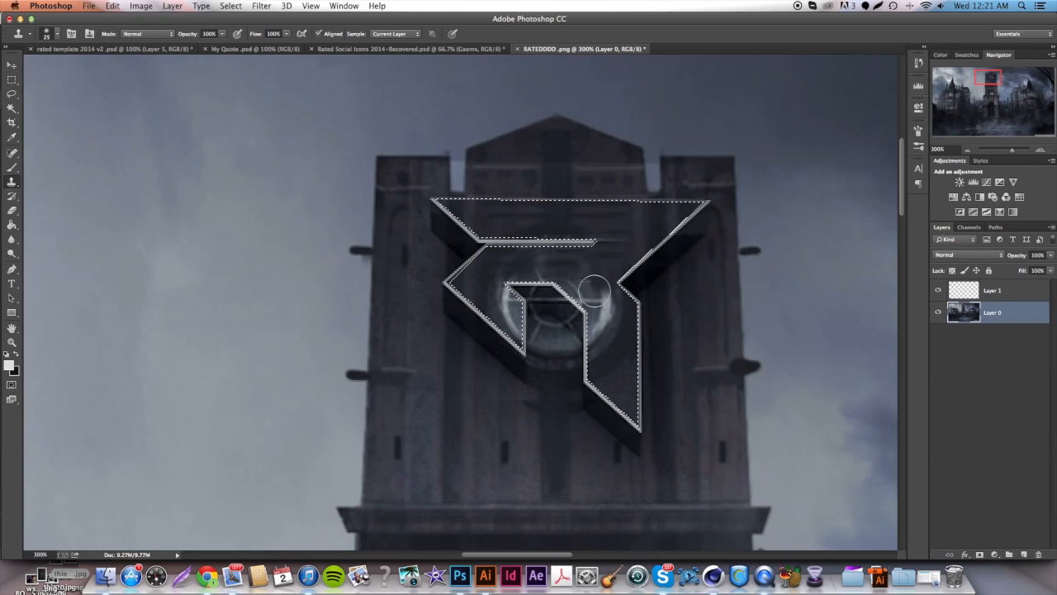
key(alt+super+z)
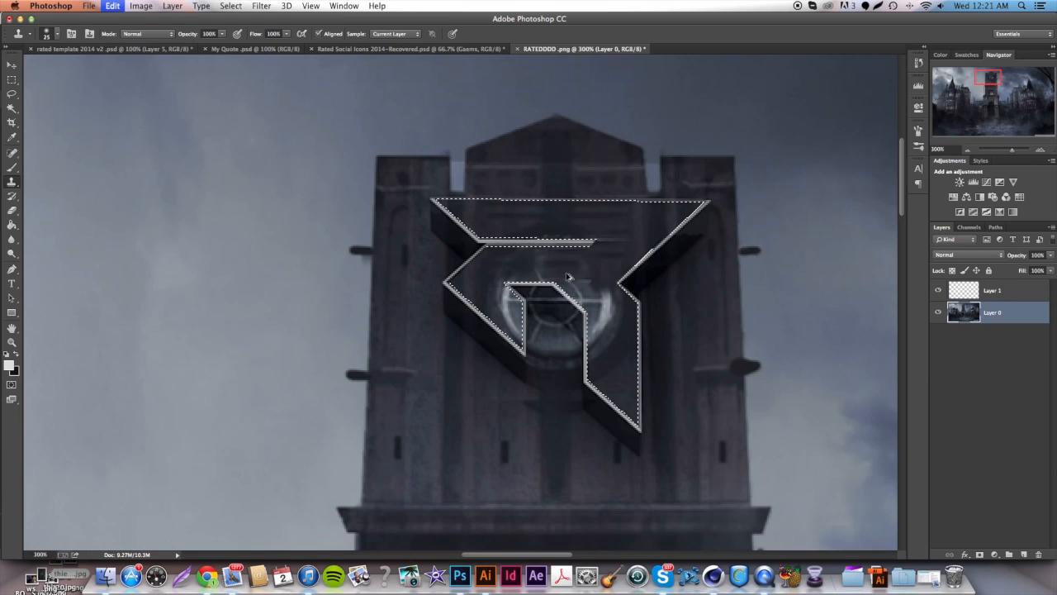
Step: Sample the logo's upper face on Layer 0 and clone it on Layer 1 over the clock's left rim
click(995, 291)
key(super+d)
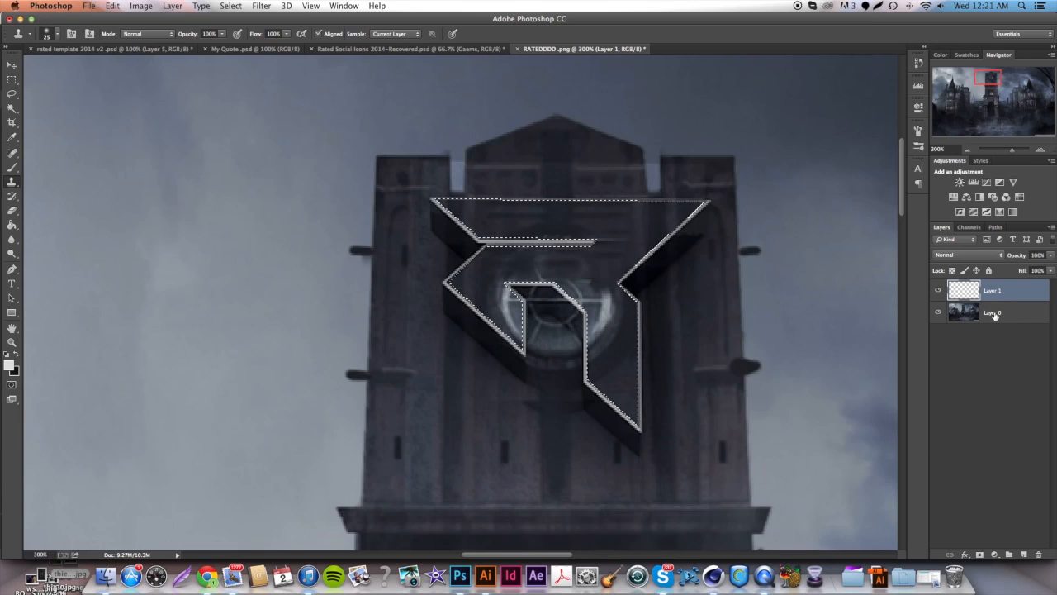
click(994, 314)
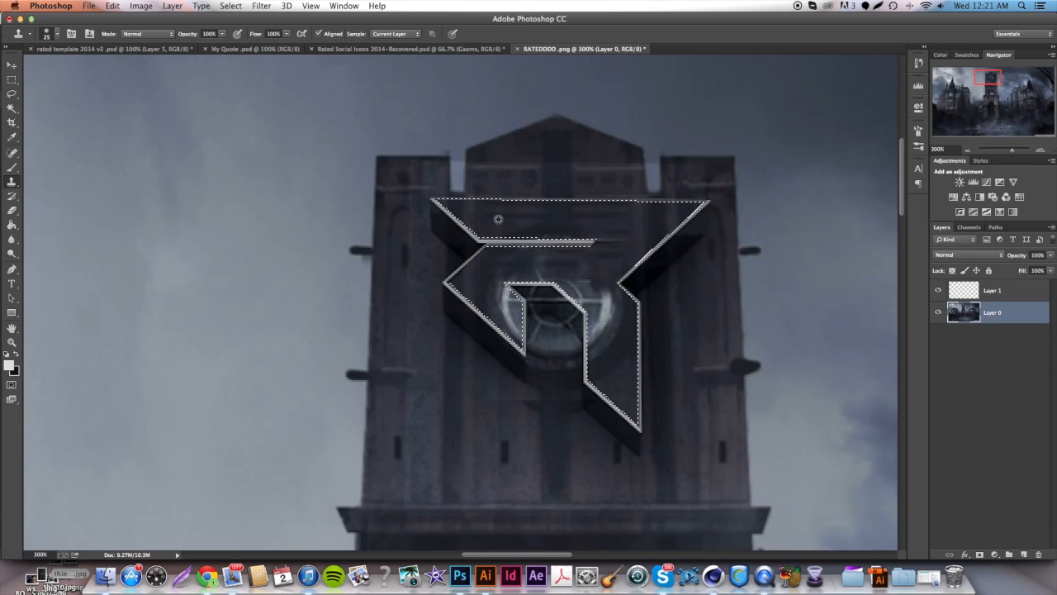
click(995, 291)
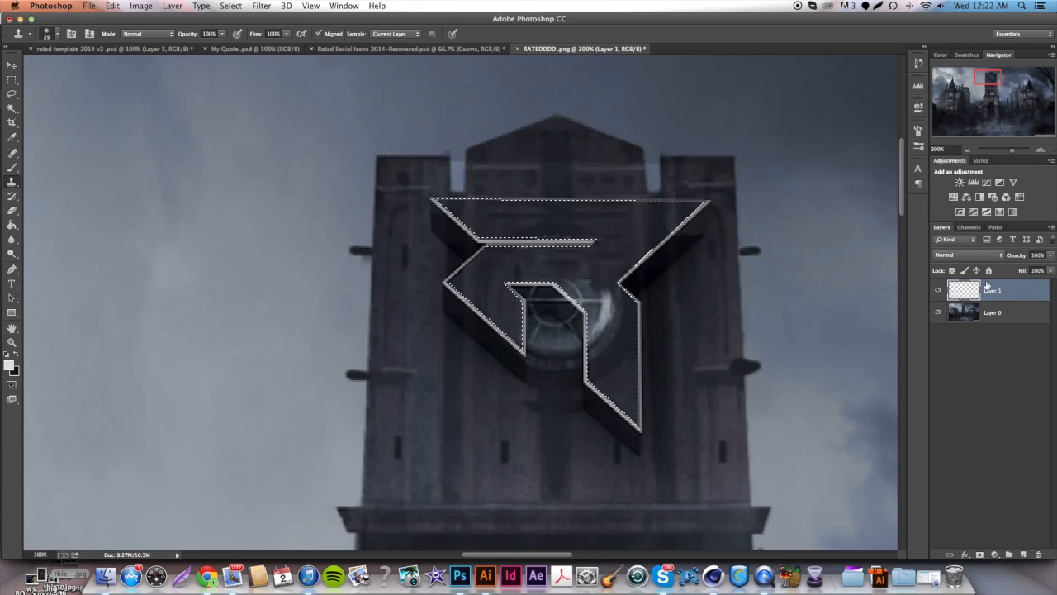
Step: Clone sampled tower texture on Layer 1 over the clock's right rim, covering it down the logo's right leg
click(1006, 317)
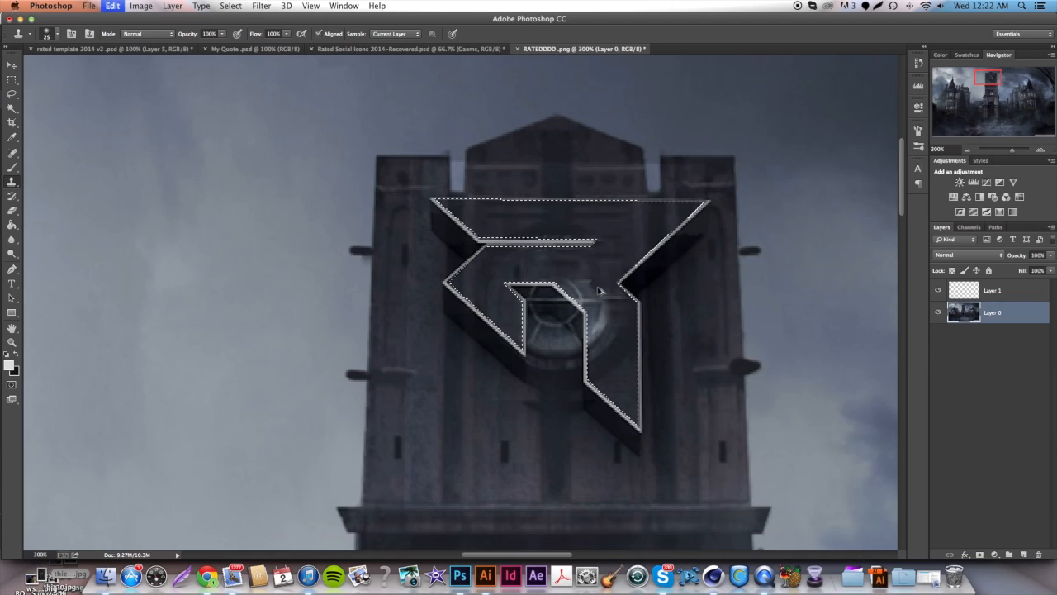
click(1013, 289)
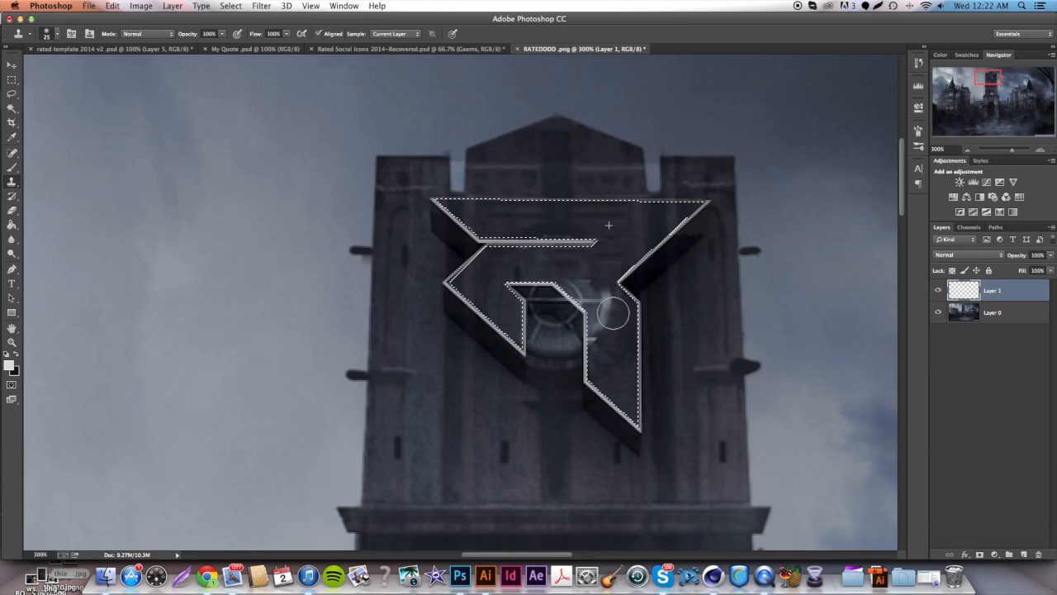
key(super+d)
click(1001, 314)
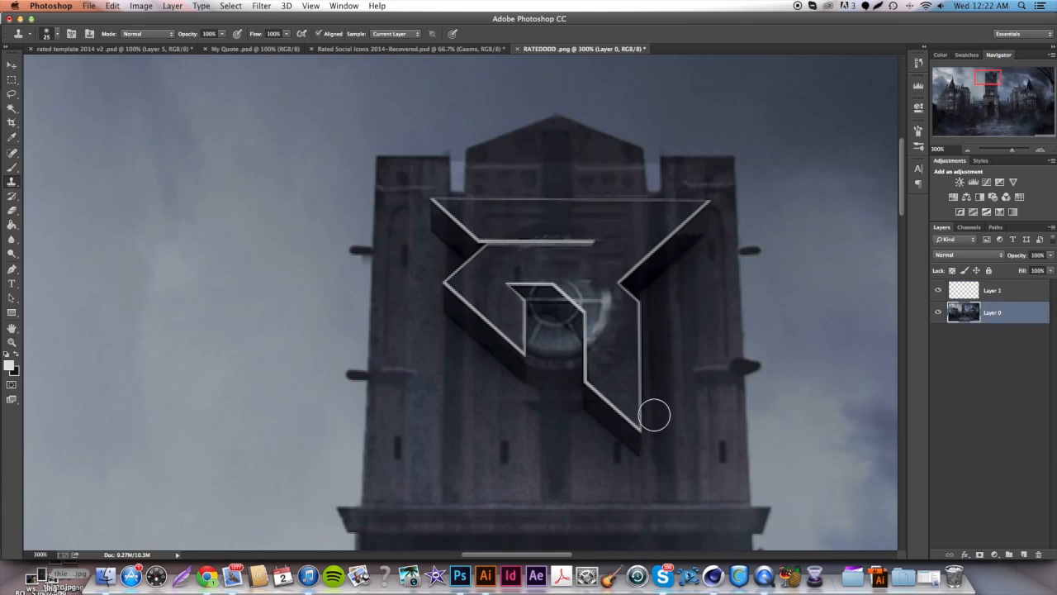
click(1032, 292)
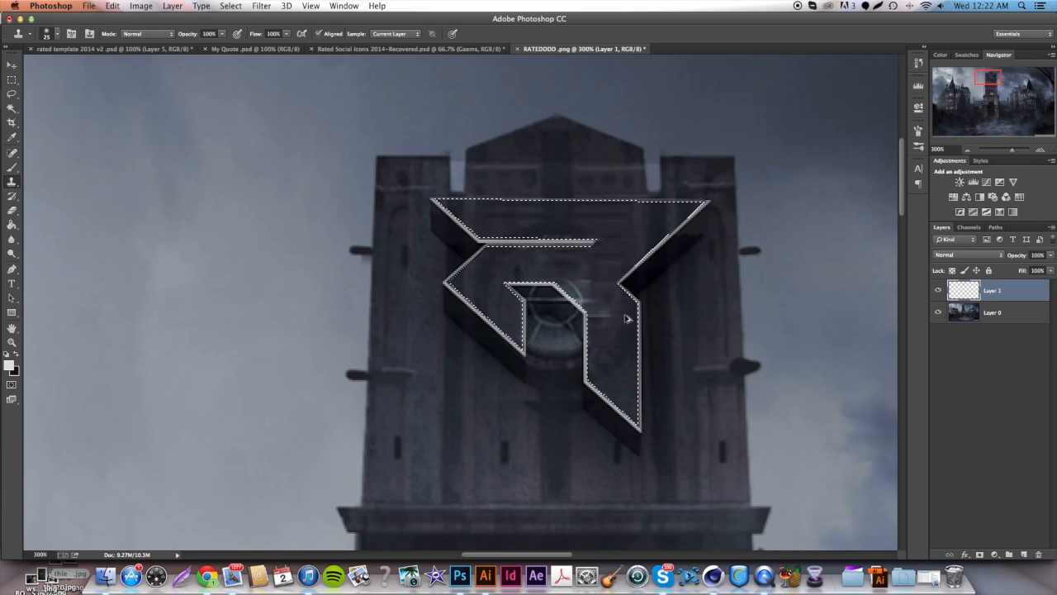
click(994, 308)
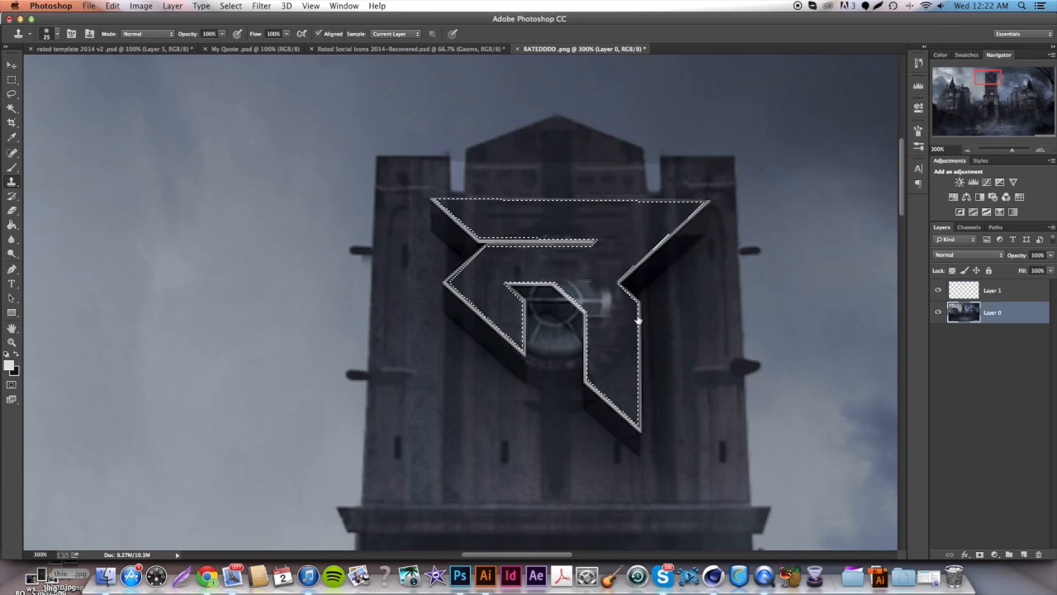
click(1047, 290)
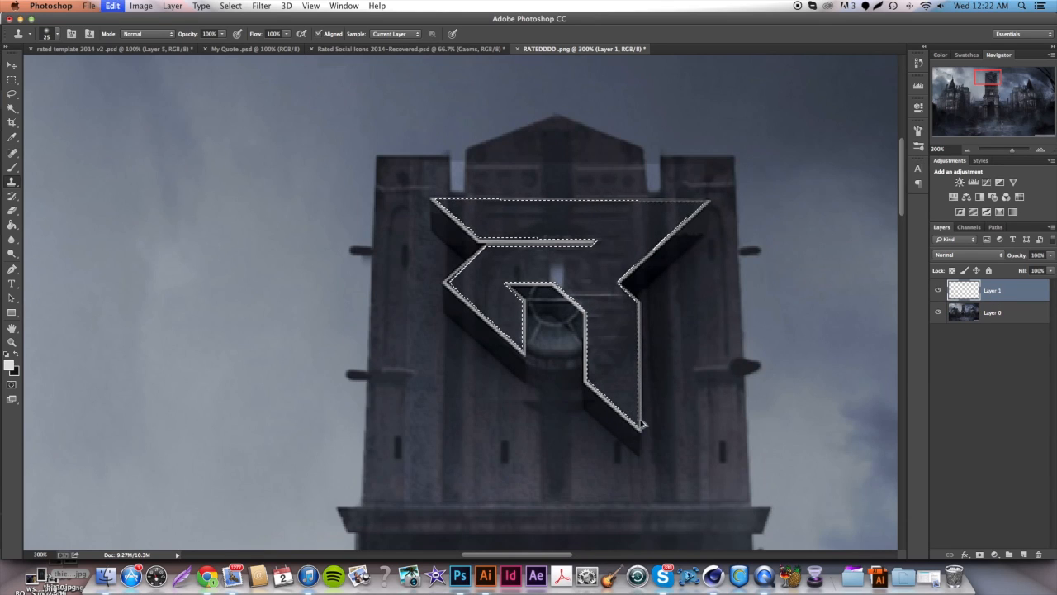
Step: Clean up the leftover light streaks around the inner cutout with texture cloned from Layer 0, and remove the logo selection
key(super+d)
click(997, 312)
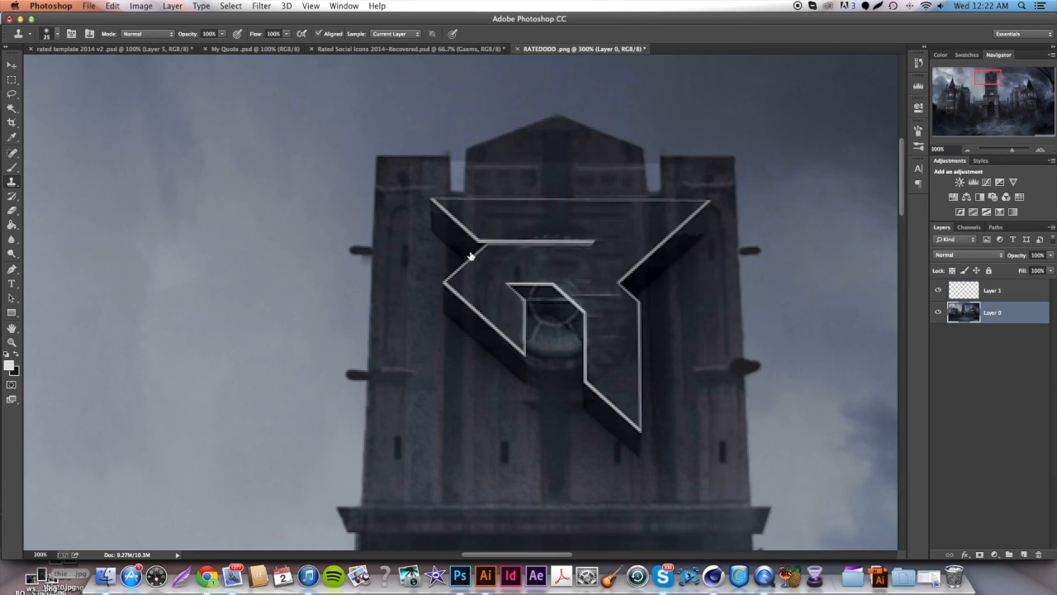
click(999, 290)
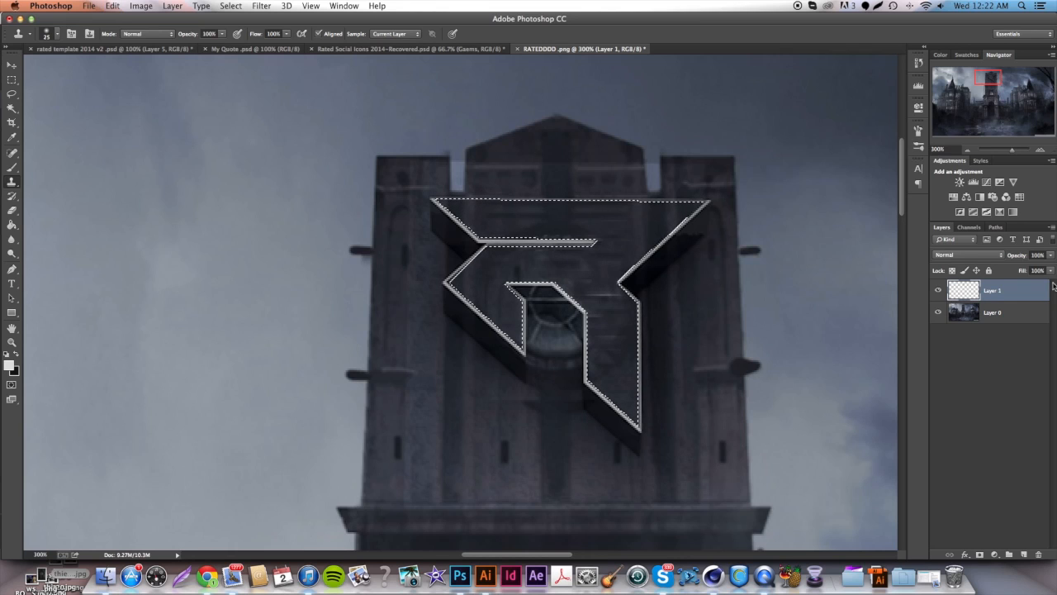
click(962, 312)
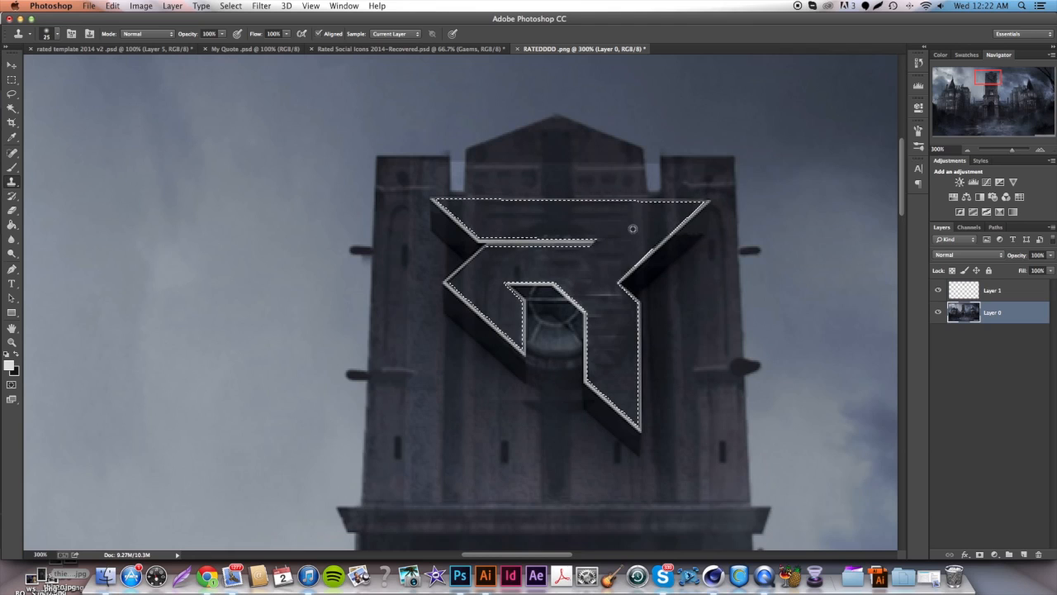
click(995, 294)
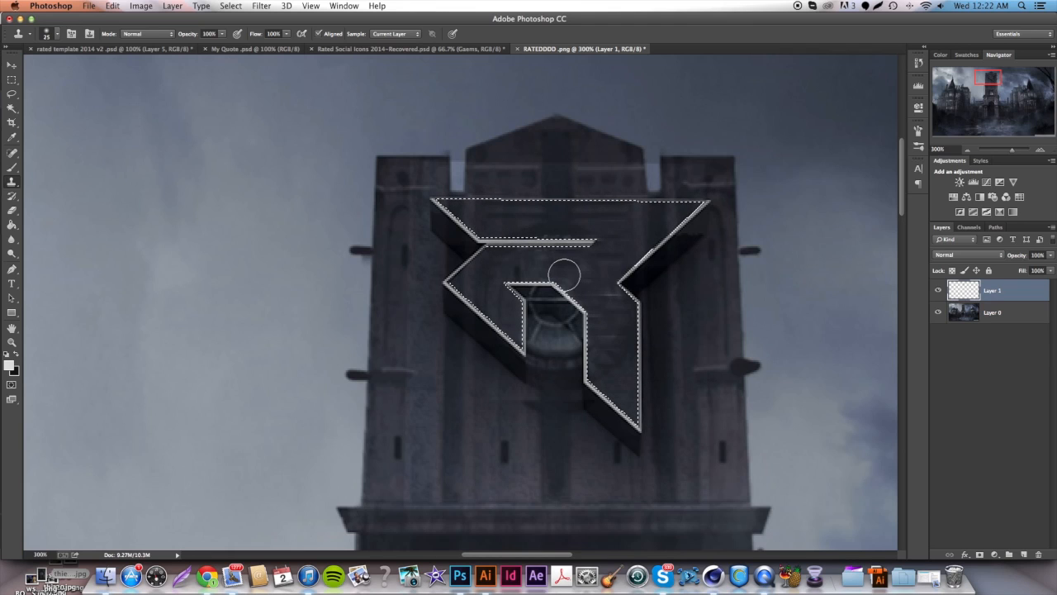
key(super+z)
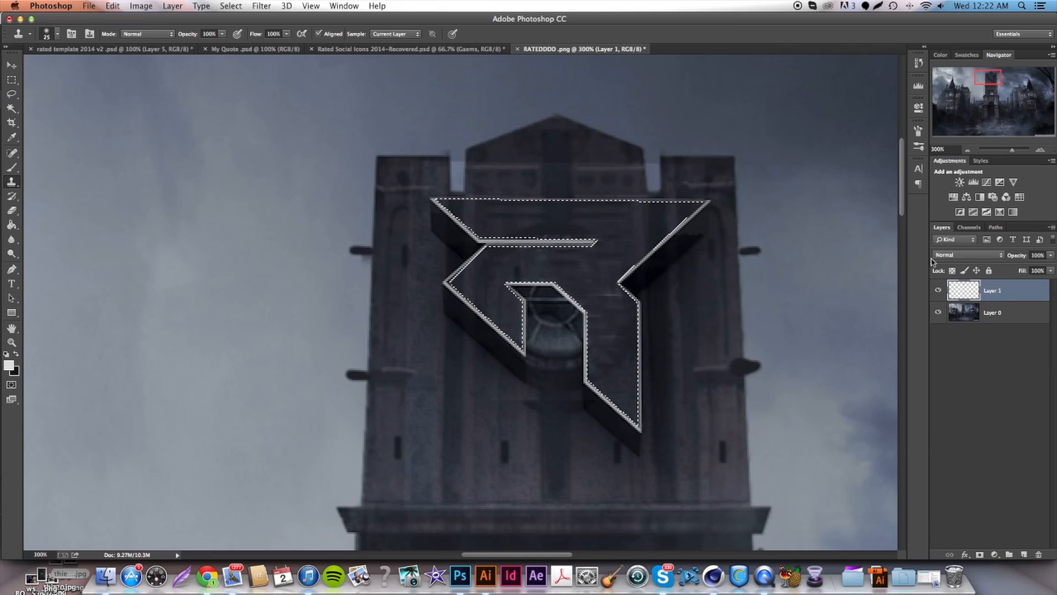
key(super+d)
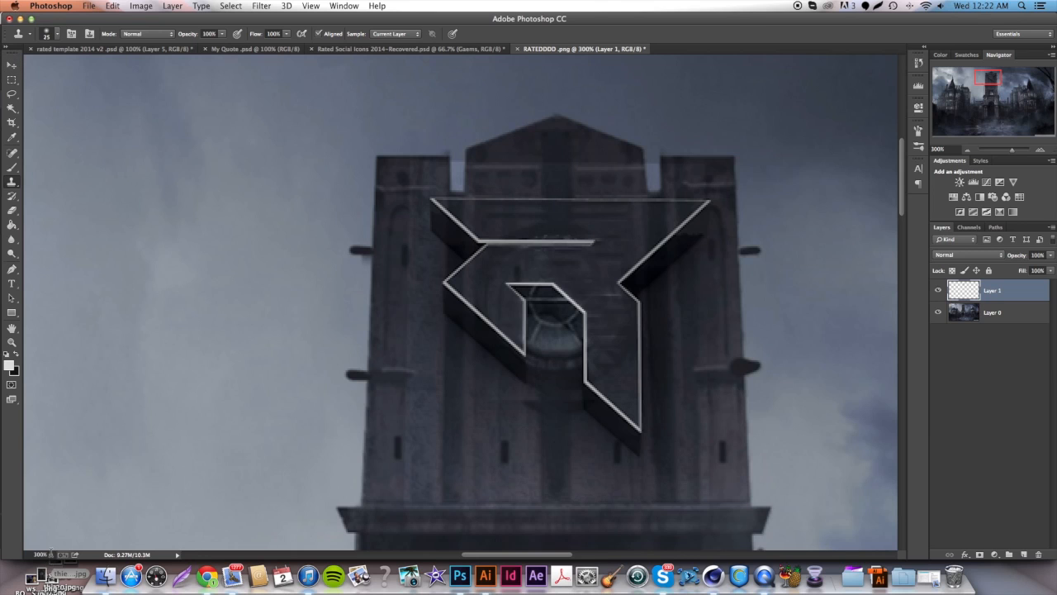
Step: Merge the visible layers, Layer 1 and Layer 0, into a single layer
click(48, 555)
key(Return)
scroll(859, 444, down, 3)
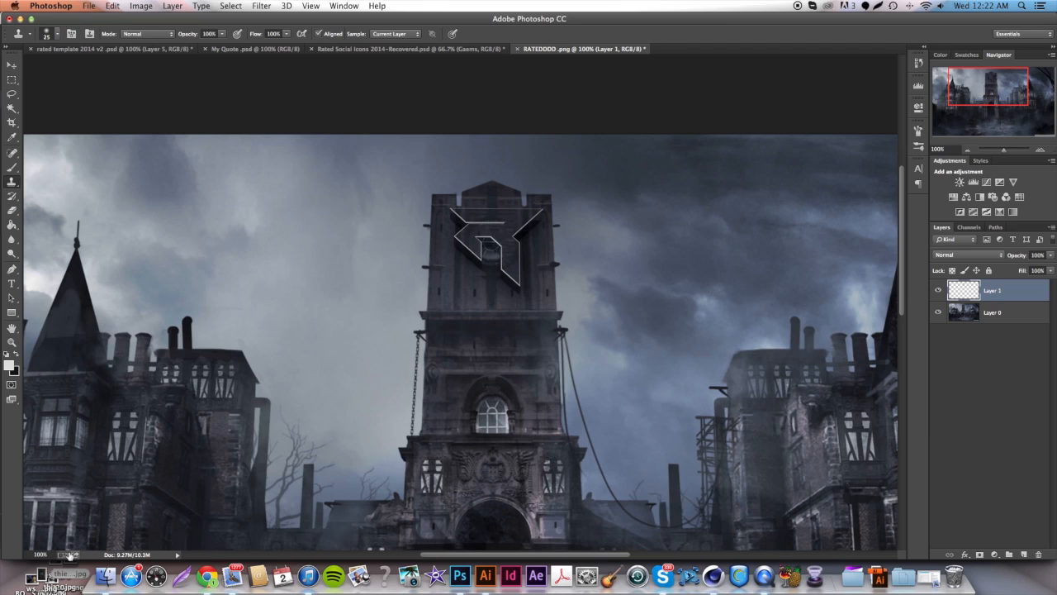
click(51, 555)
text(300)
key(Return)
right_click(1004, 289)
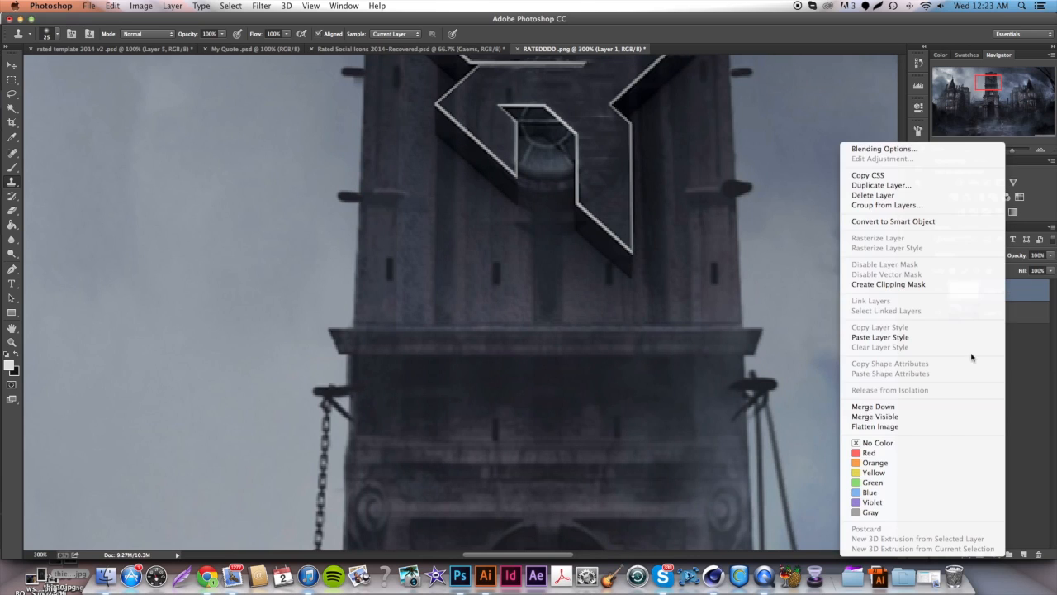
click(939, 415)
scroll(701, 268, right, 5)
scroll(702, 268, up, 2)
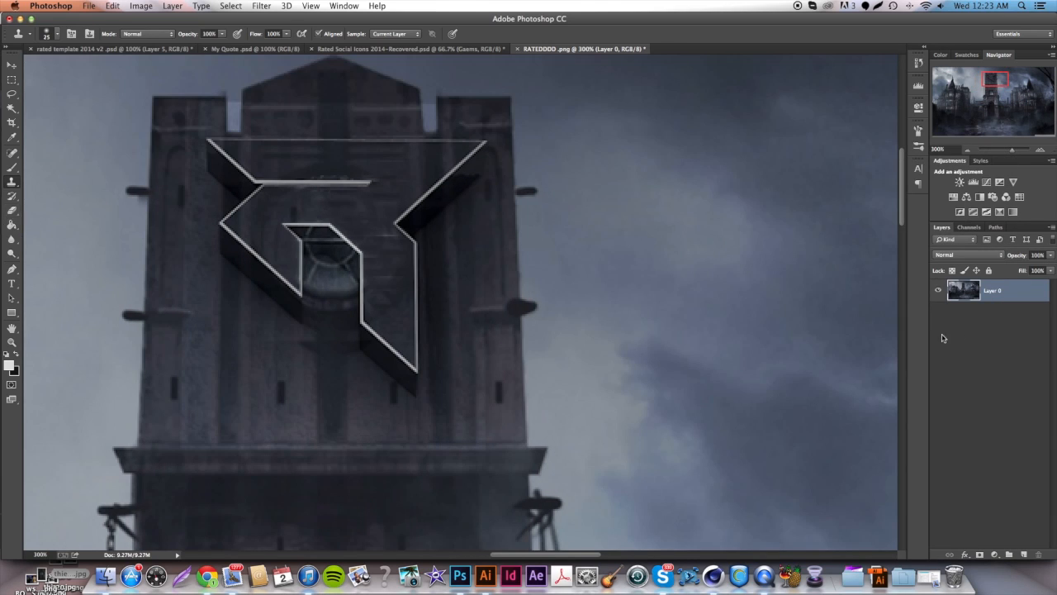
Step: Add a new empty layer above Layer 0 and set the foreground colour to black
scroll(293, 202, up, 4)
scroll(293, 202, left, 3)
click(1023, 554)
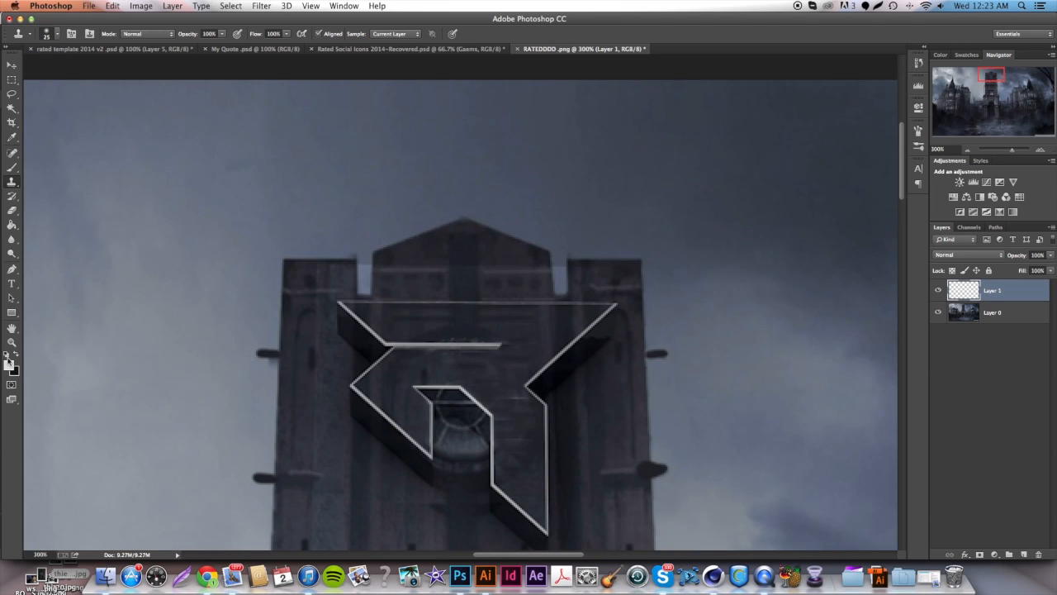
click(9, 366)
drag(607, 454, 649, 506)
click(762, 358)
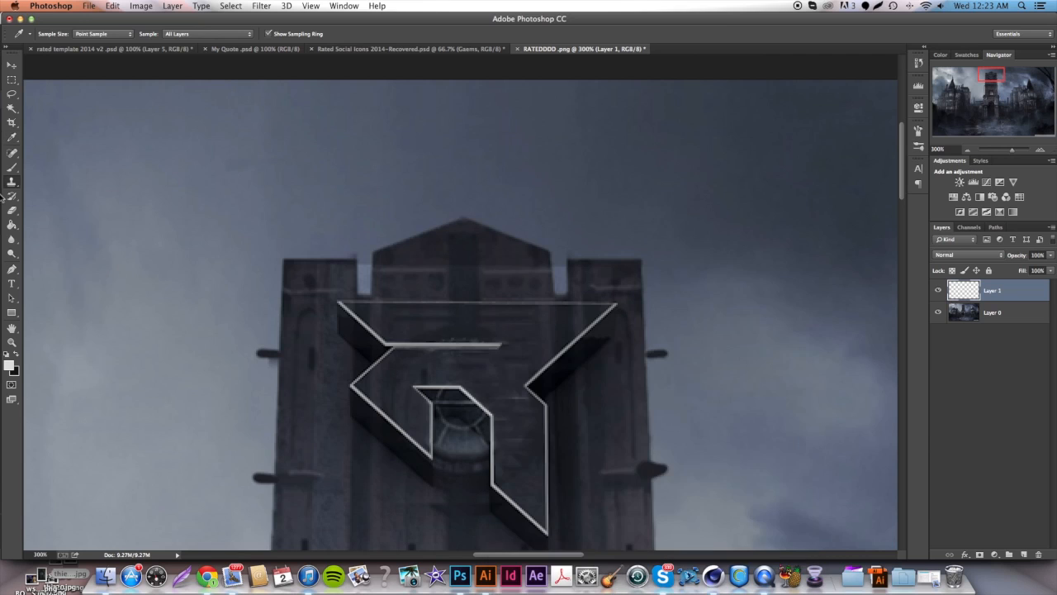
Step: Draw a closed Pen path along the logo's inner cutout and lower tip, looping loosely across the tower below
click(11, 269)
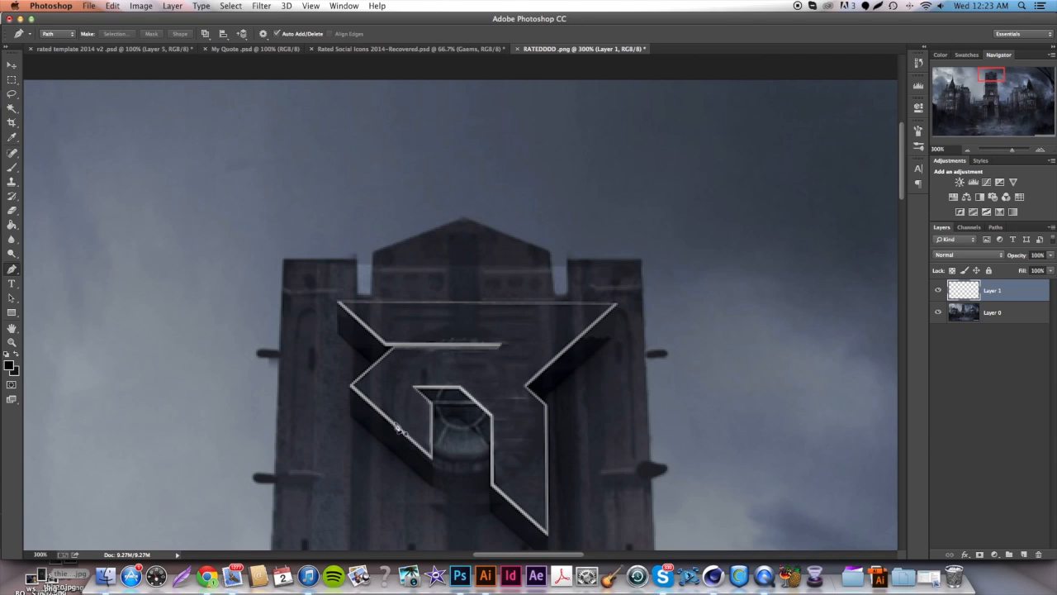
click(433, 460)
click(432, 402)
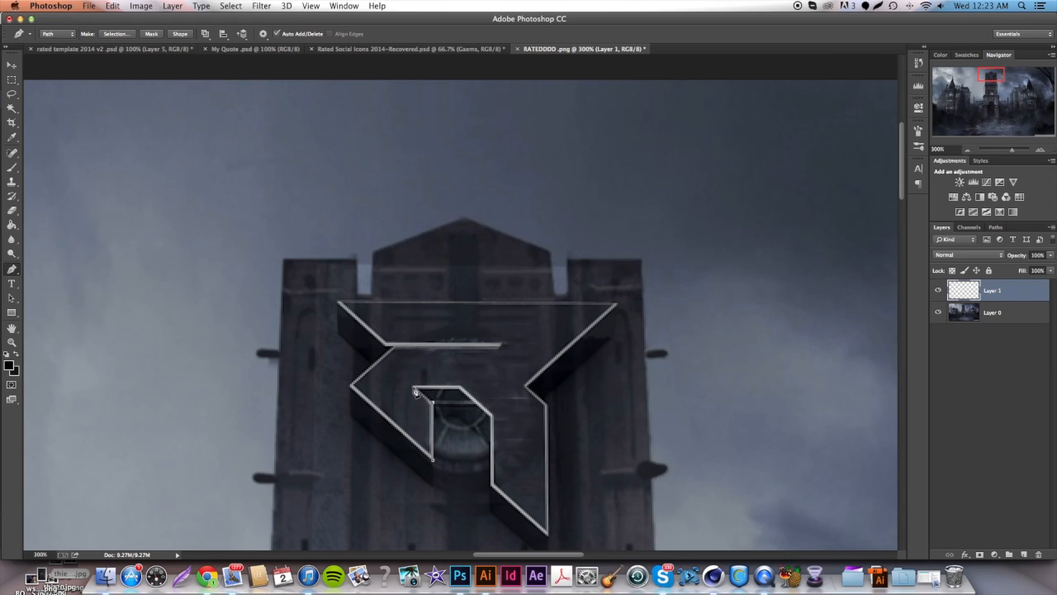
click(414, 387)
click(460, 387)
click(493, 417)
scroll(547, 499, down, 2)
click(550, 502)
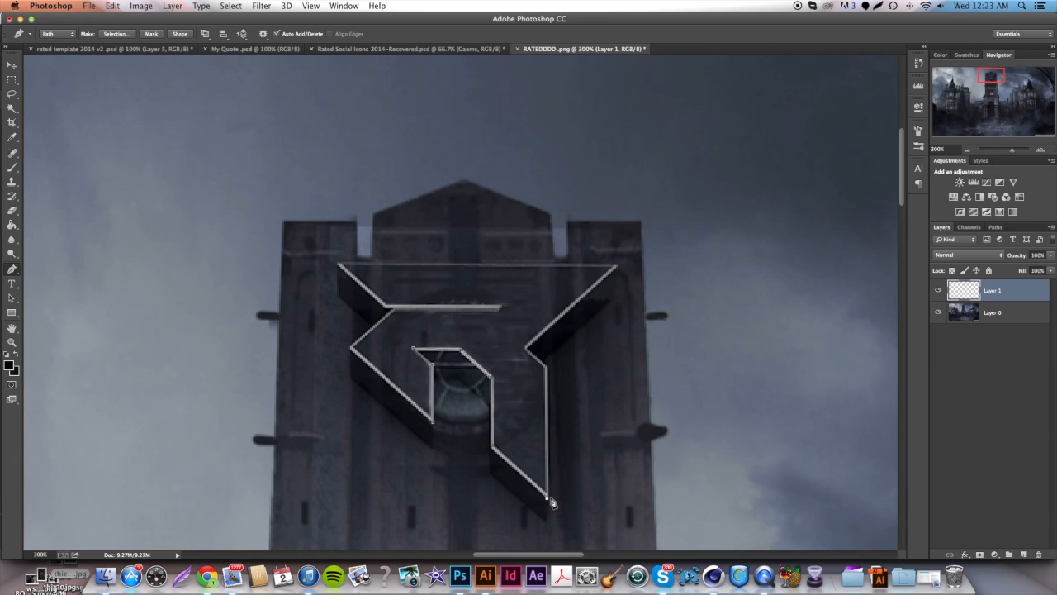
scroll(550, 501, down, 5)
click(552, 496)
click(310, 455)
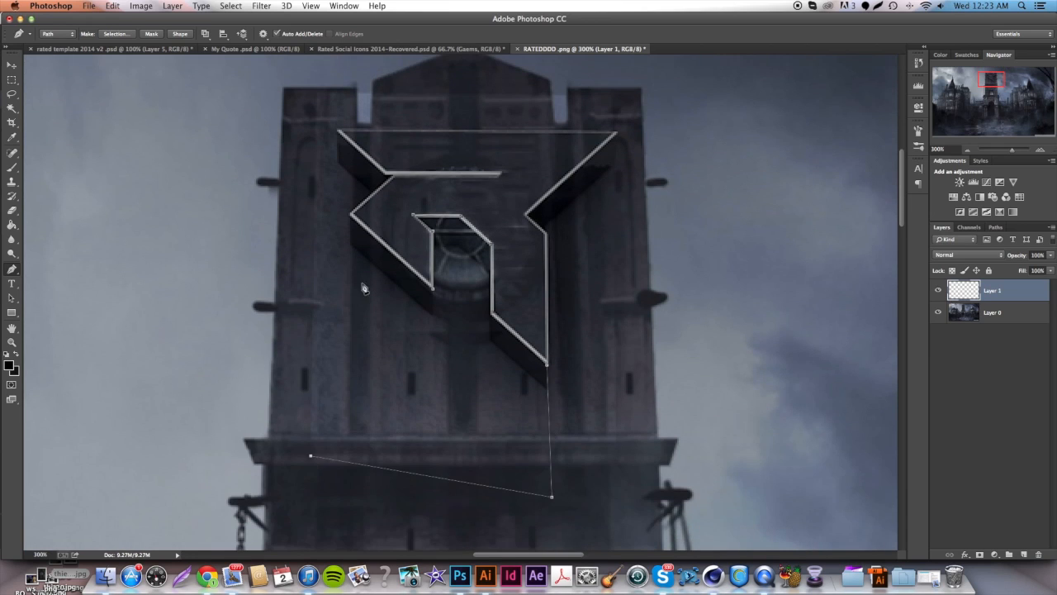
click(364, 281)
click(433, 288)
Step: Fill the closed path with black on Layer 1 and delete the path
right_click(452, 293)
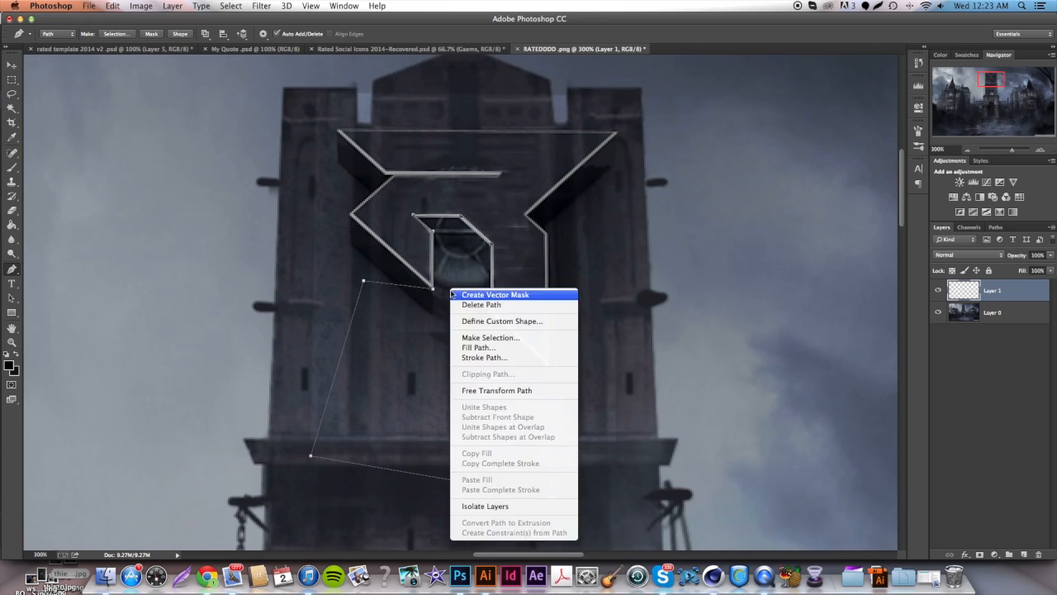
click(485, 347)
click(592, 341)
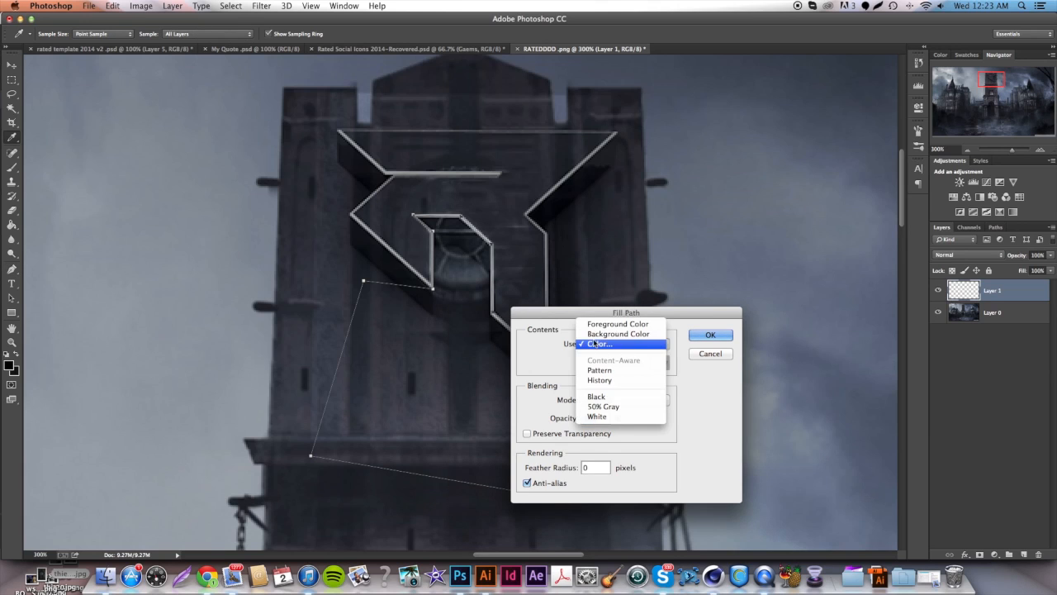
click(607, 399)
key(Return)
right_click(596, 351)
click(610, 338)
Step: Set the Eraser size to 50 px and erase the outer black fill, leaving a soft shadow beside the logo's inner cutout and lower edge
click(12, 213)
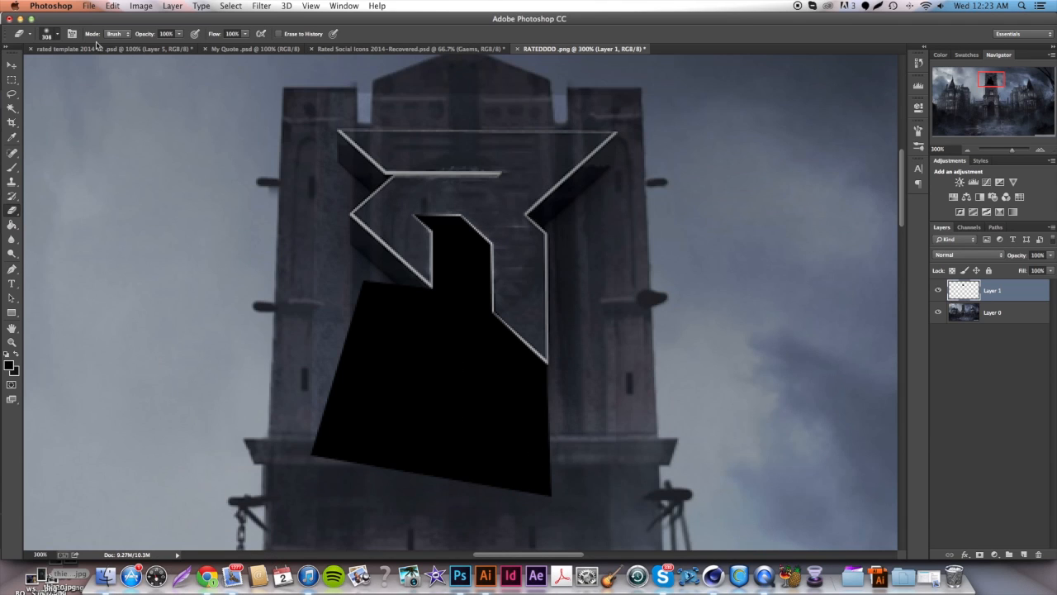
click(57, 35)
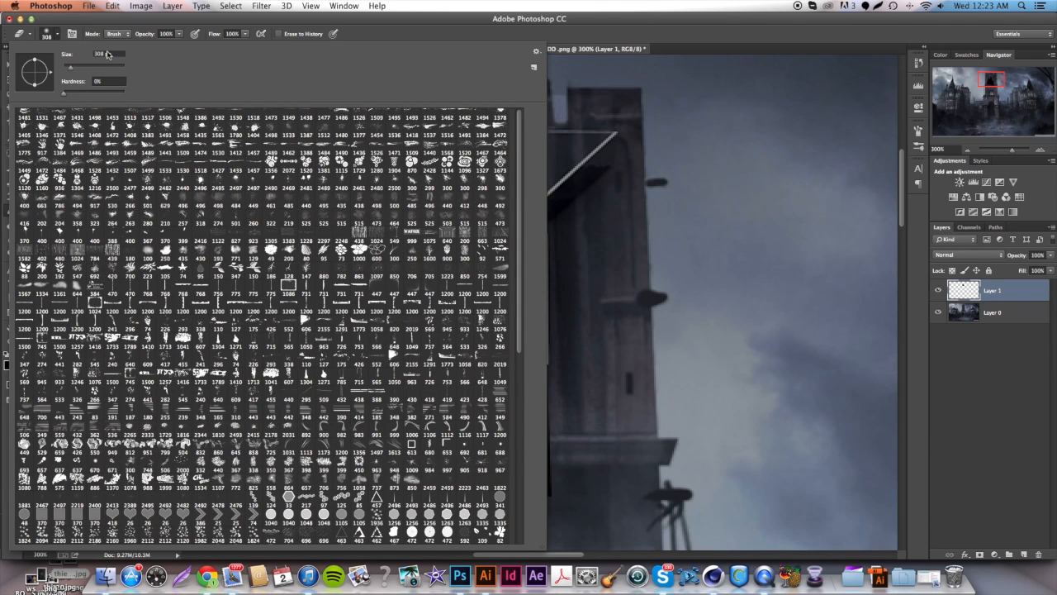
double_click(108, 55)
text(50)
key(Return)
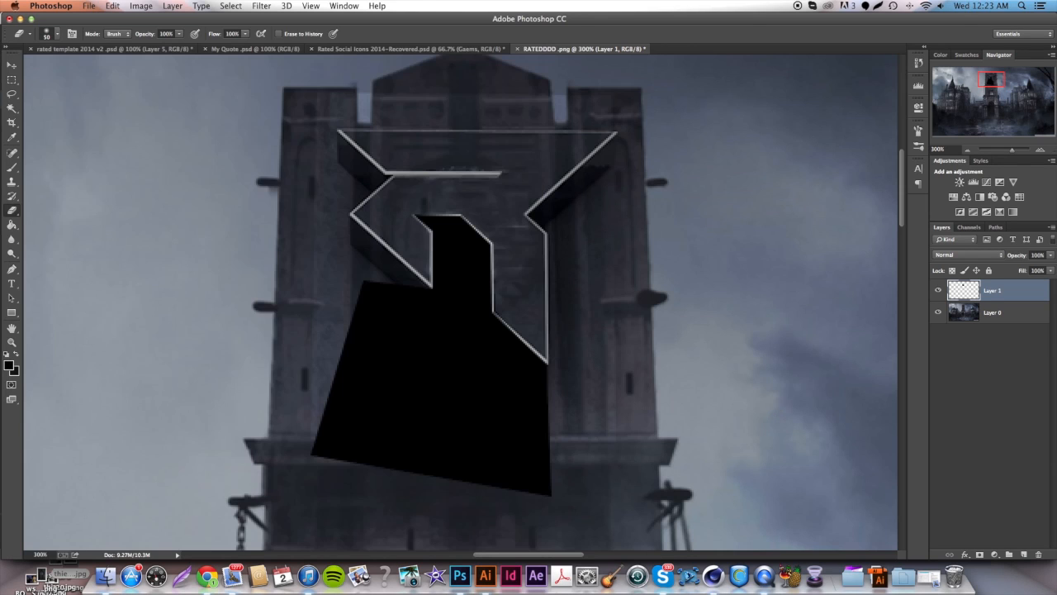
mouse_move(296, 377)
mouse_down()
mouse_move(358, 297)
mouse_move(318, 349)
mouse_move(580, 507)
mouse_move(540, 405)
mouse_move(570, 306)
mouse_move(443, 358)
mouse_move(397, 322)
mouse_up()
mouse_move(161, 268)
mouse_down()
mouse_move(408, 276)
mouse_move(370, 321)
mouse_move(602, 427)
mouse_up()
Step: Try Layer 1 at 50% opacity and settle on 75% for the shadow in the logo's inner cutout
click(1037, 255)
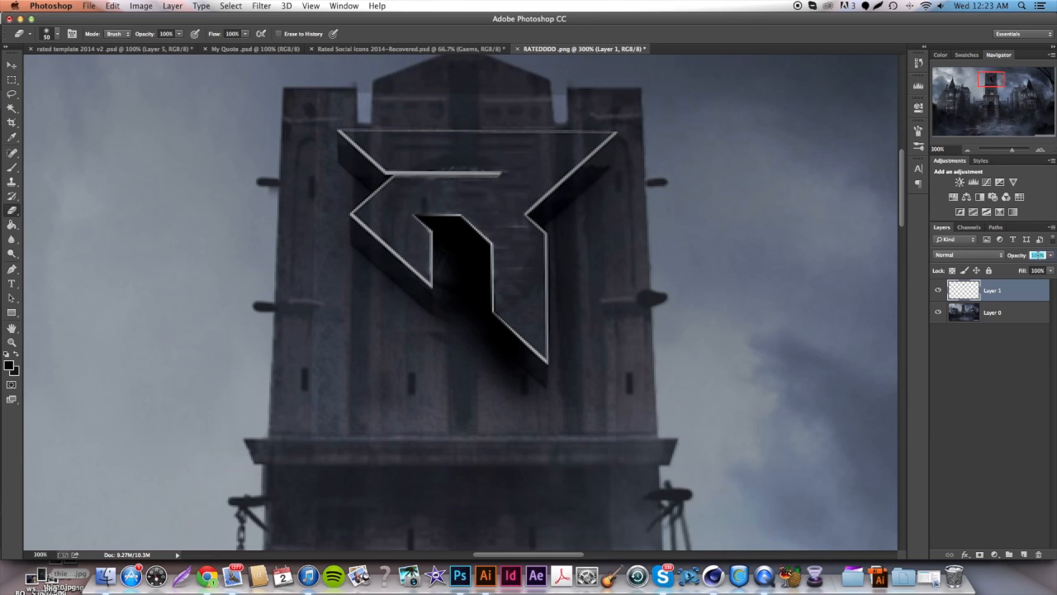
text(50)
key(Return)
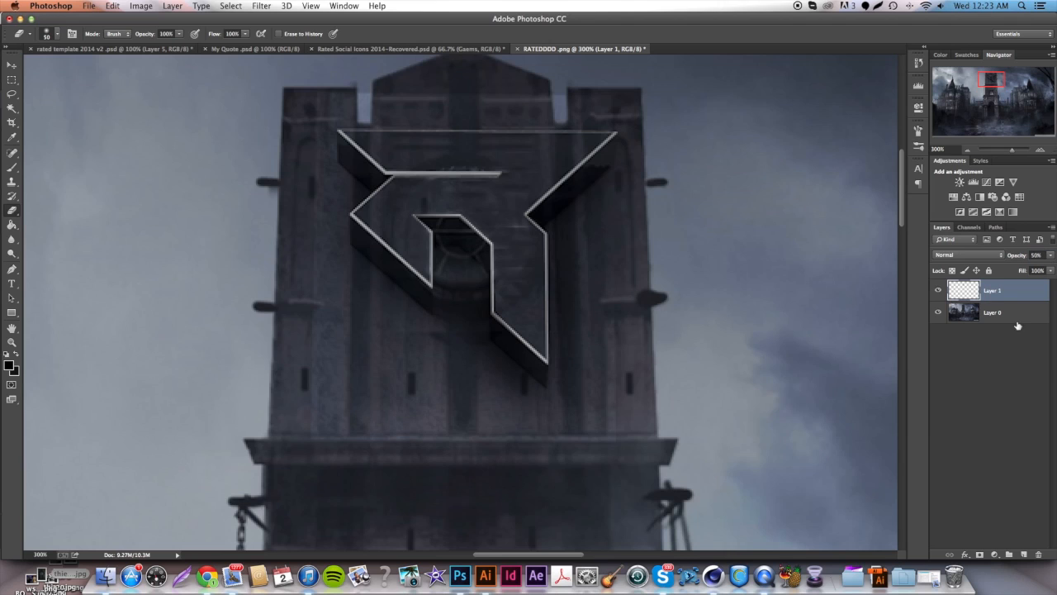
click(1037, 254)
text(75)
key(Return)
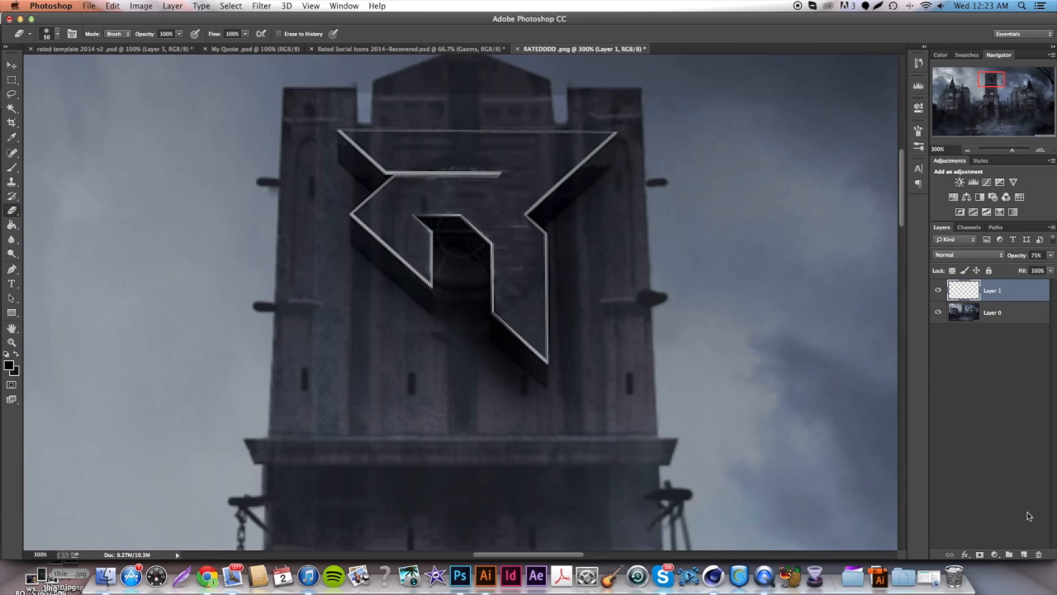
Step: Add a new layer and draw a closed Pen path along the logo's right-hand edges, looping loosely out over the sky and tower
click(1023, 554)
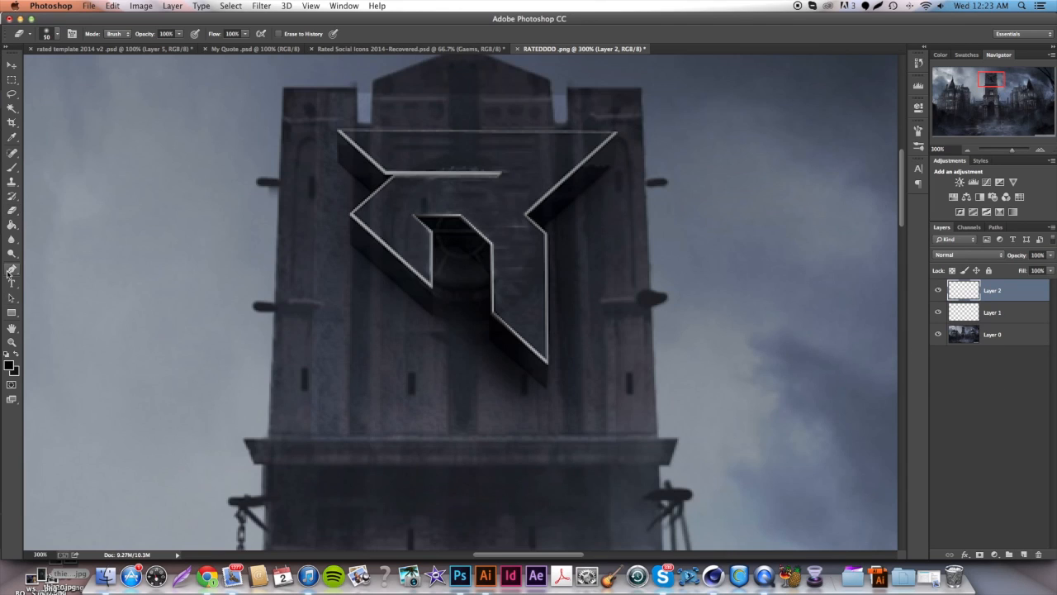
click(12, 268)
click(547, 389)
click(545, 232)
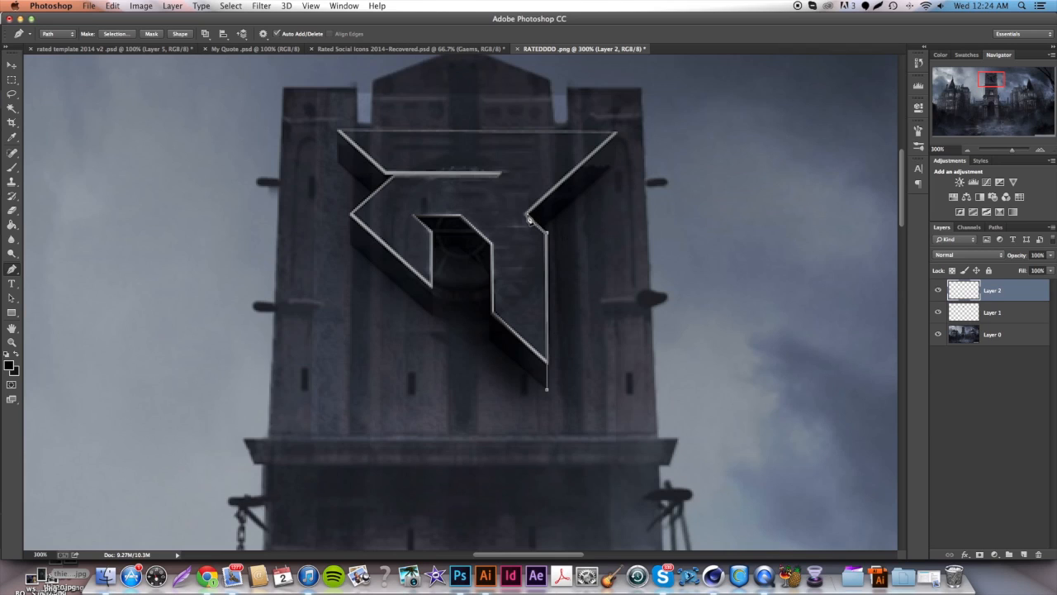
click(741, 118)
click(758, 357)
click(587, 443)
click(546, 388)
Step: Fill the closed path with black on Layer 2 and delete the path
right_click(604, 369)
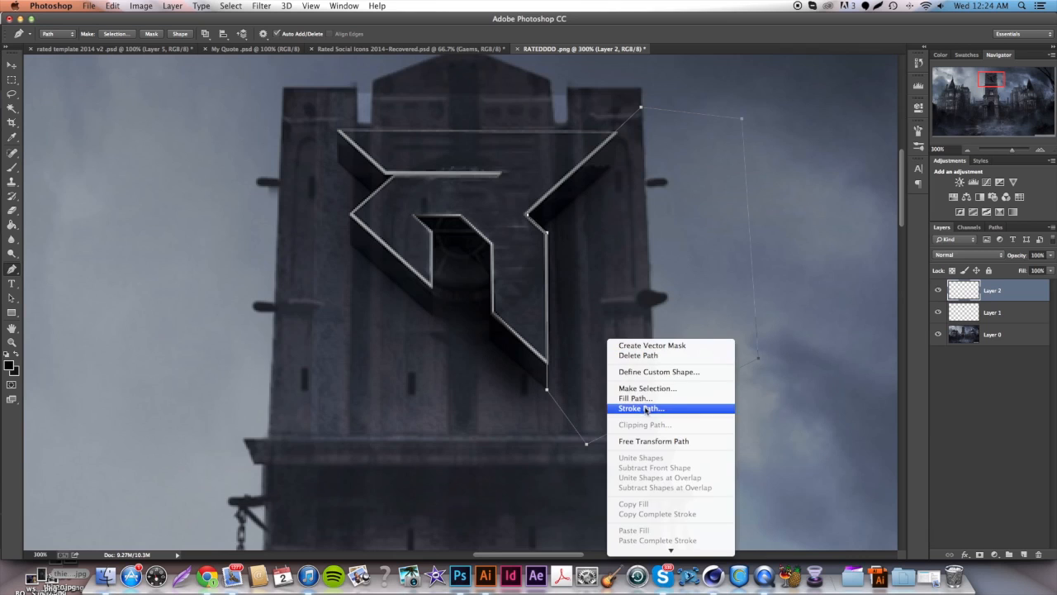
click(648, 399)
key(Return)
right_click(647, 256)
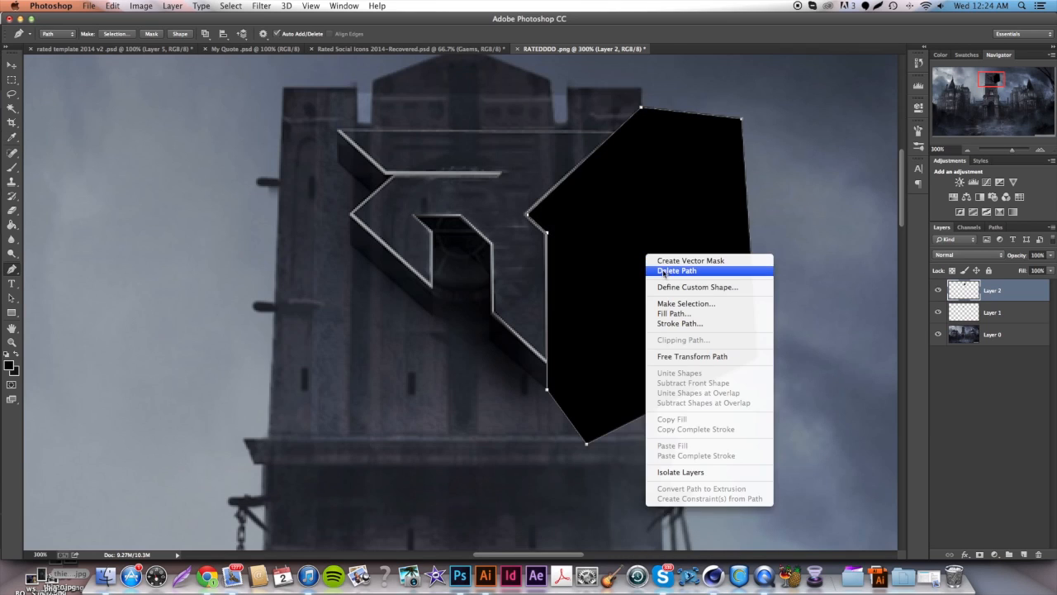
click(667, 271)
Step: Erase the outer black fill on Layer 2 with the soft Eraser, leaving a soft shadow along the logo's right-hand edges
key(e)
mouse_move(777, 145)
mouse_down()
mouse_move(602, 99)
mouse_move(714, 190)
mouse_move(760, 262)
mouse_move(595, 438)
mouse_move(626, 453)
mouse_up()
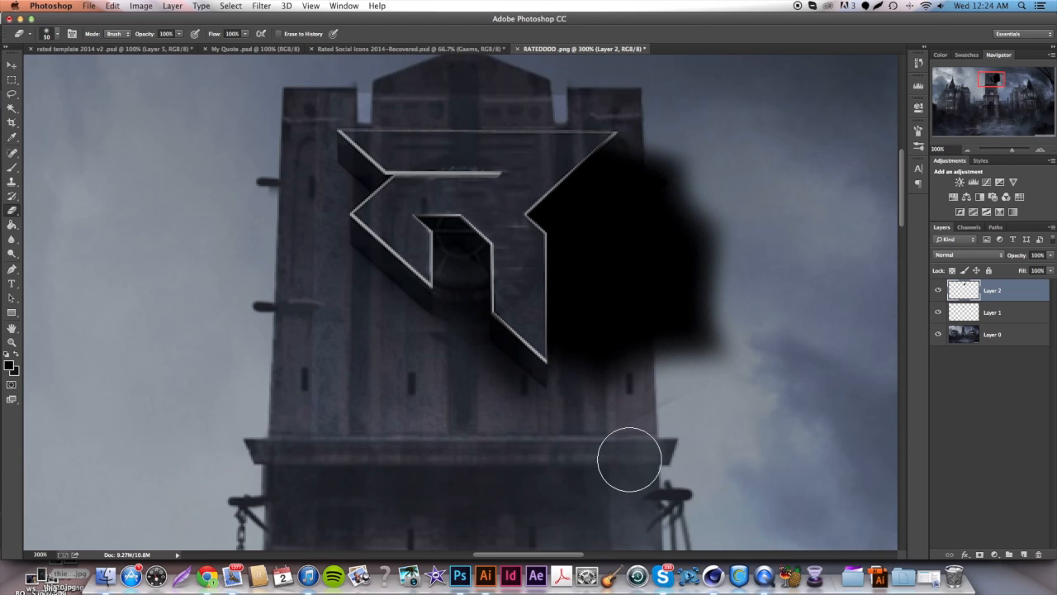
mouse_move(701, 204)
mouse_down()
mouse_move(600, 243)
mouse_move(621, 385)
mouse_move(615, 284)
mouse_move(665, 161)
mouse_move(662, 174)
mouse_up()
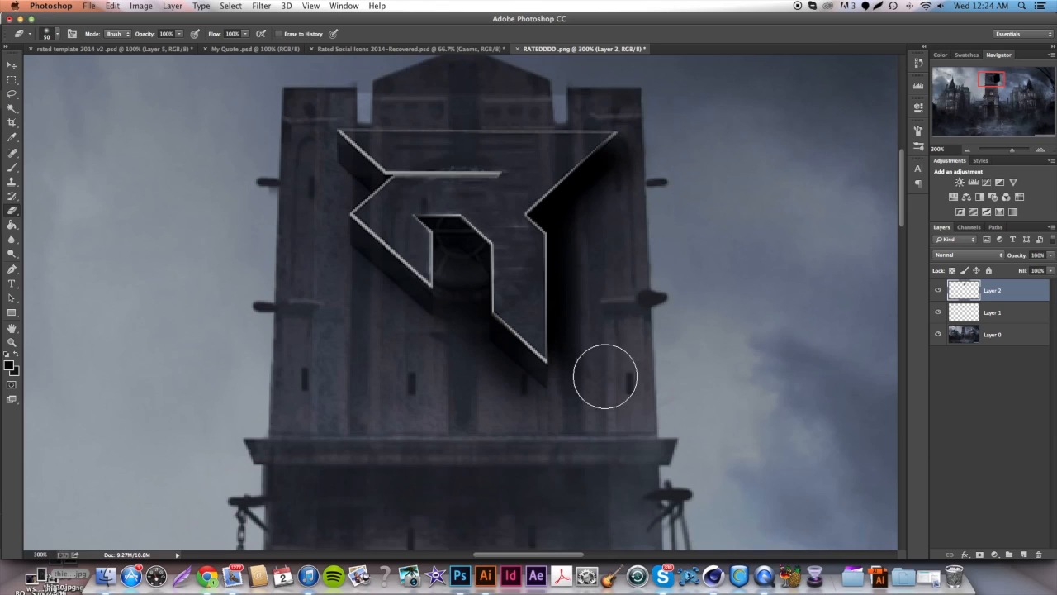
Step: Try Layer 2 at 35% opacity and settle on 50% for the shadow on the logo's right-hand side
double_click(1036, 255)
text(35)
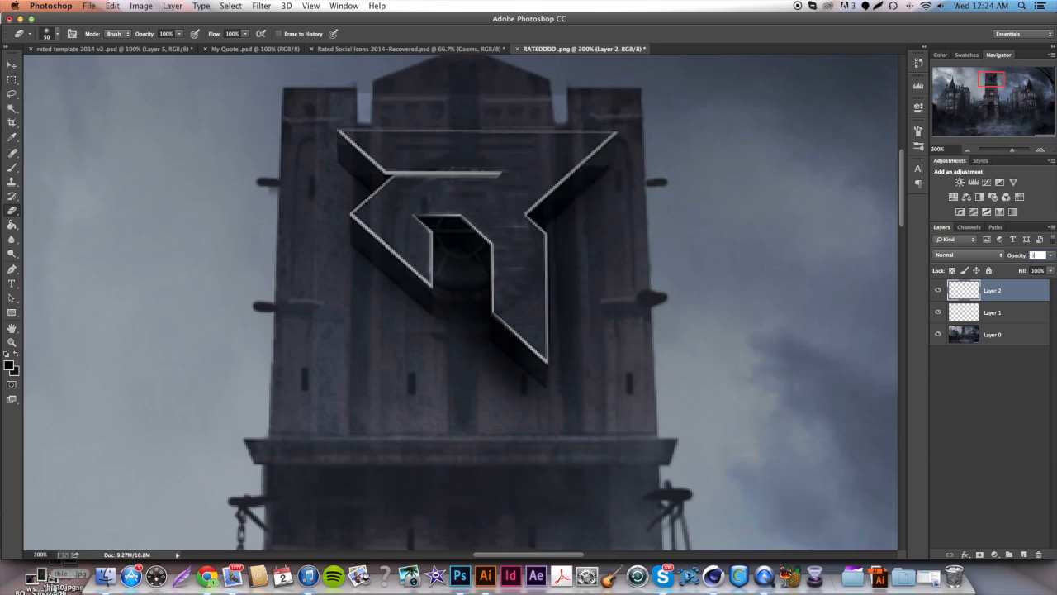
key(Return)
key(Return)
double_click(1036, 255)
text(50)
key(Return)
key(Return)
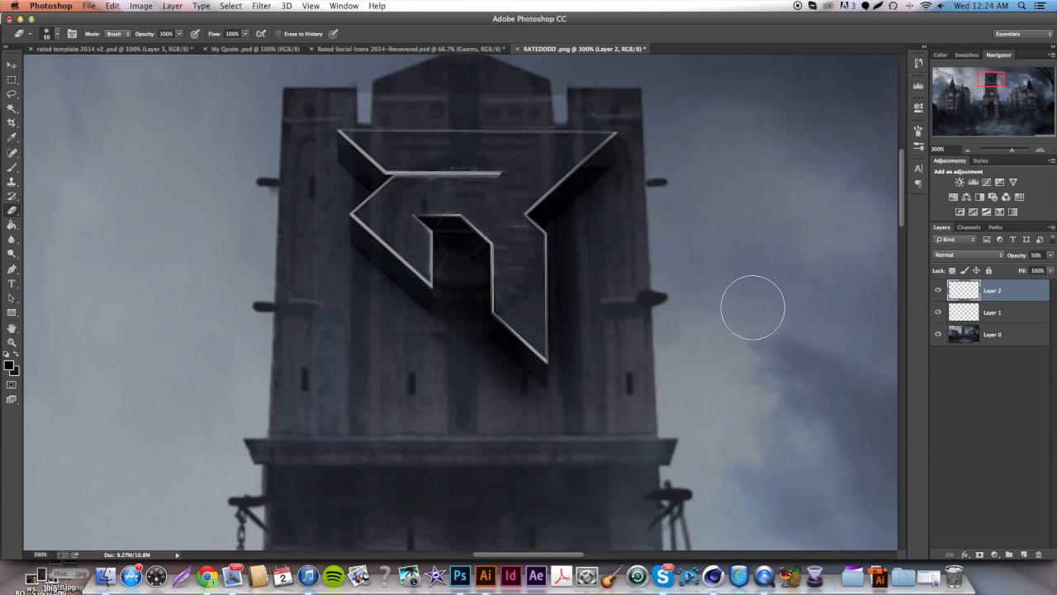
Step: Add a new layer and draw a closed Pen path along the logo's left-hand edges, looping loosely out over the sky and tower
click(1024, 554)
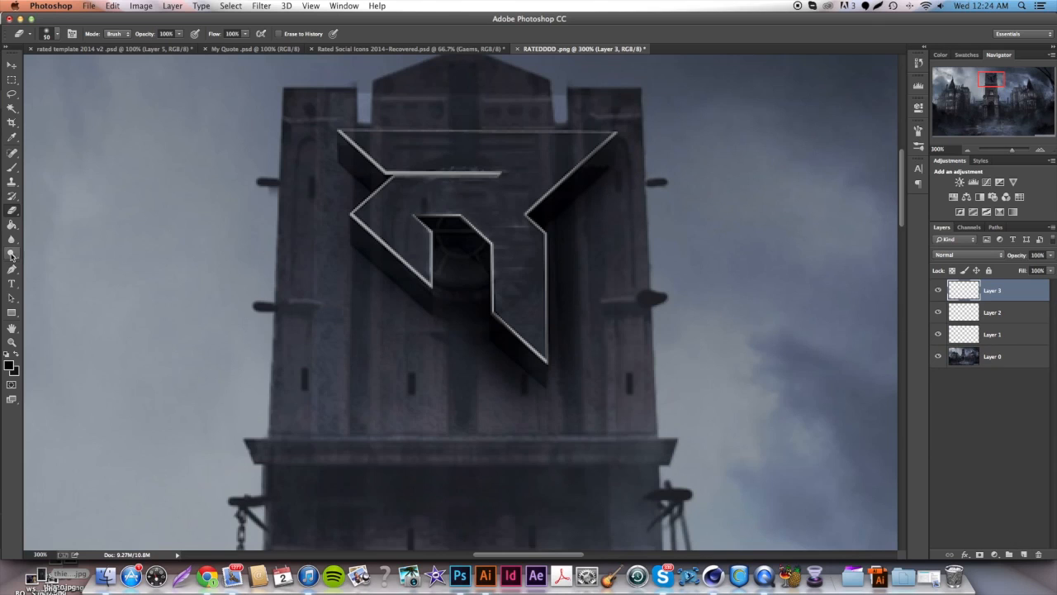
click(11, 271)
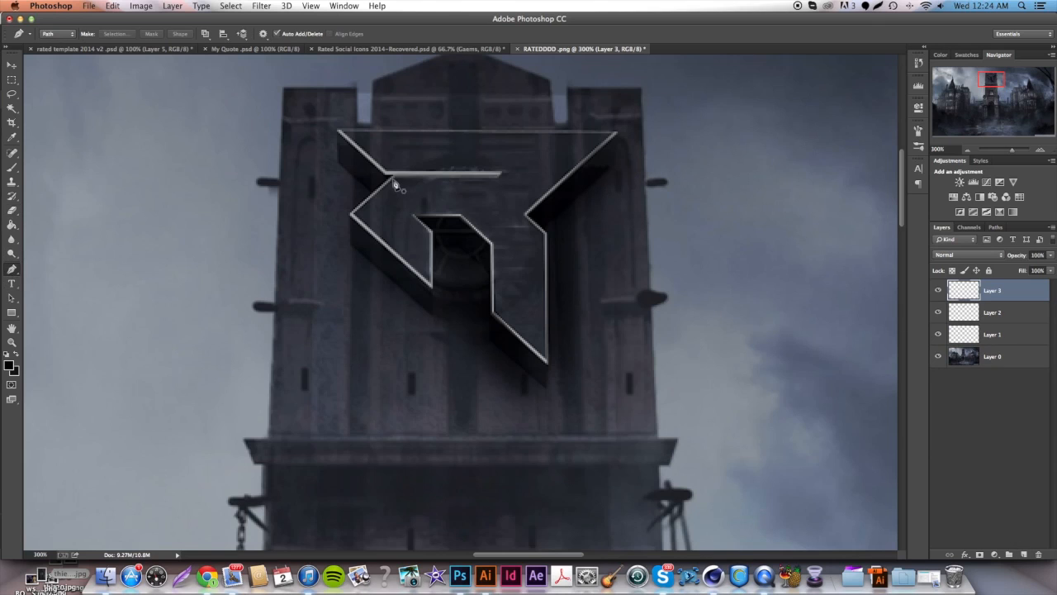
click(337, 131)
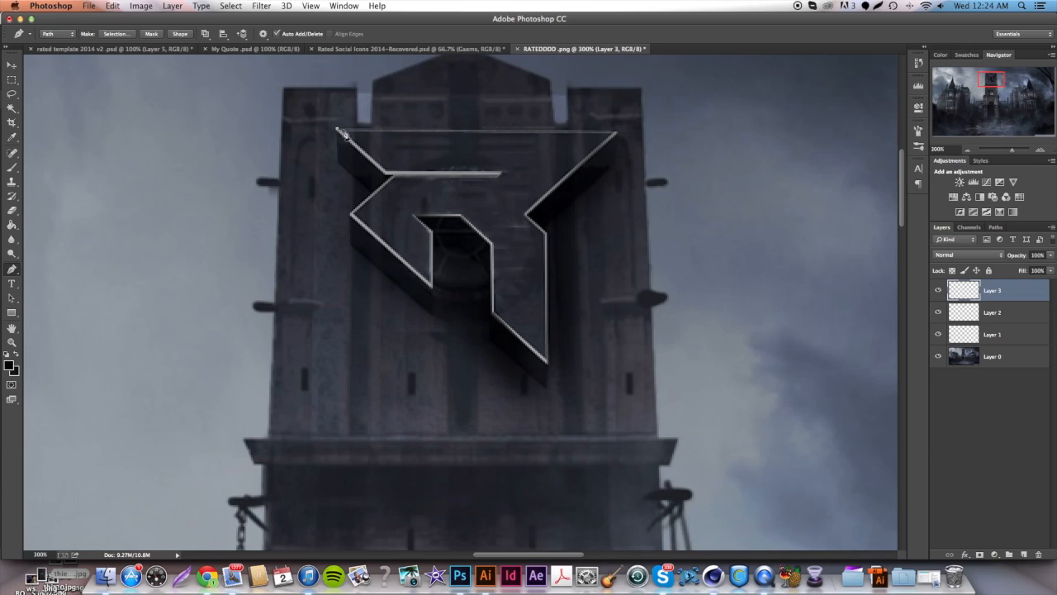
click(289, 204)
click(322, 317)
key(super+z)
click(211, 288)
click(344, 420)
click(453, 368)
click(431, 313)
Step: Fill the closed path with black on Layer 3 and delete the path
right_click(521, 192)
click(550, 246)
key(Return)
right_click(457, 195)
click(463, 212)
Step: Erase Layer 3's outer black fill into a soft shadow along the logo's left-hand edges and set the layer's opacity to 50%
click(12, 212)
mouse_move(206, 140)
mouse_down()
mouse_move(288, 158)
mouse_move(245, 276)
mouse_move(250, 246)
mouse_move(300, 394)
mouse_move(451, 333)
mouse_move(308, 455)
mouse_move(311, 339)
mouse_move(277, 247)
mouse_move(372, 363)
mouse_move(273, 221)
mouse_up()
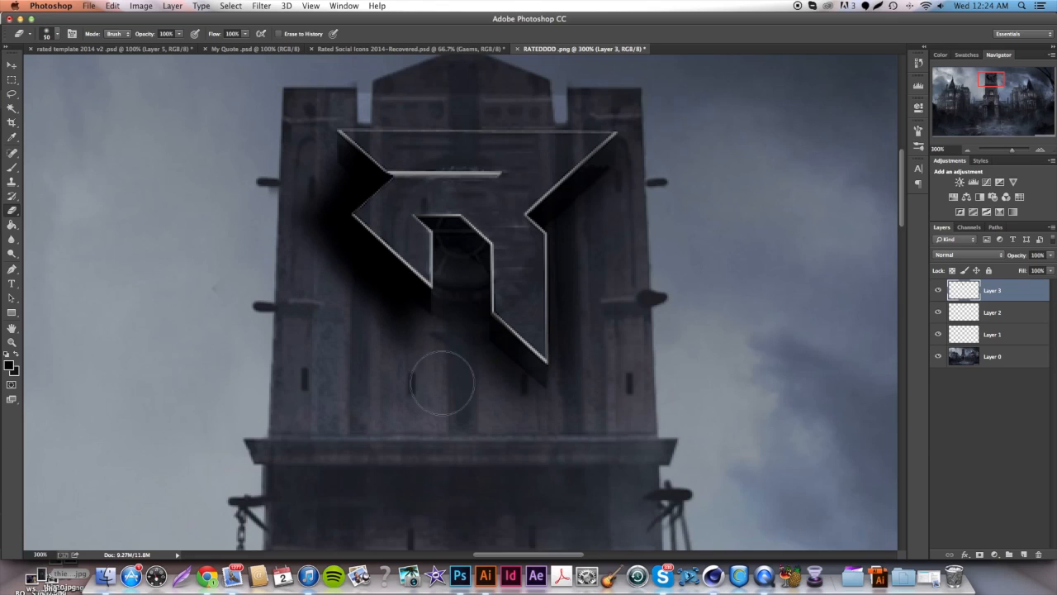
click(1038, 255)
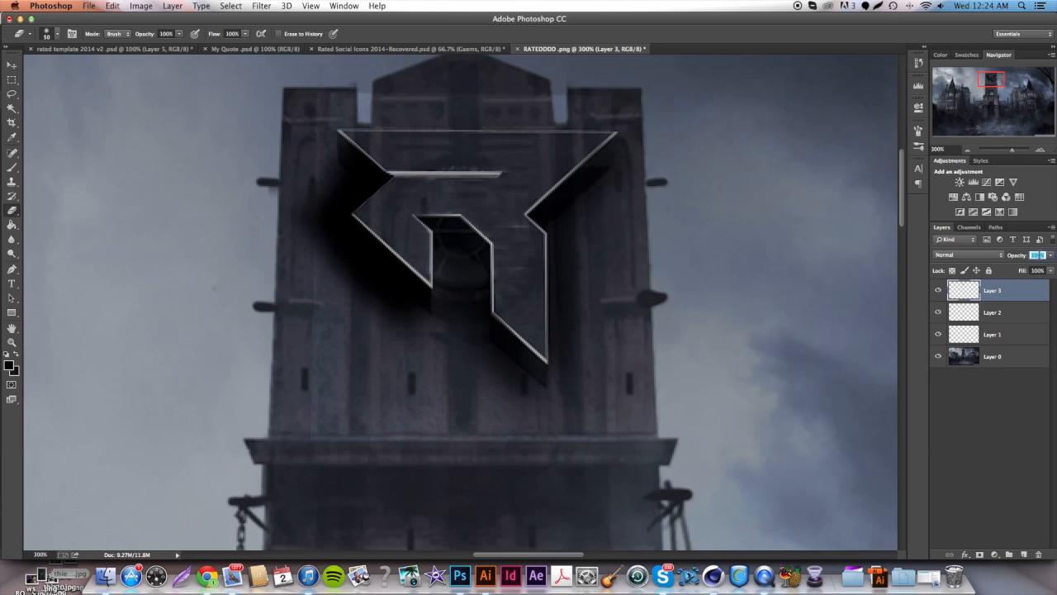
text(50)
key(Return)
Step: Examine the logo's shadows on the tower and the surrounding castle scene at 100% zoom
scroll(578, 181, up, 2)
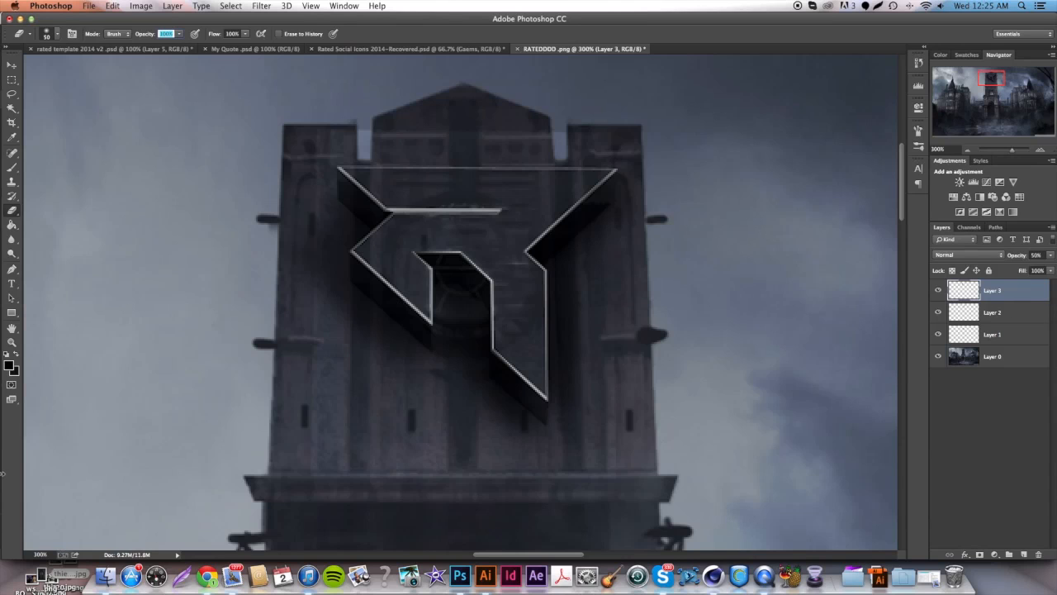
click(48, 553)
key(Return)
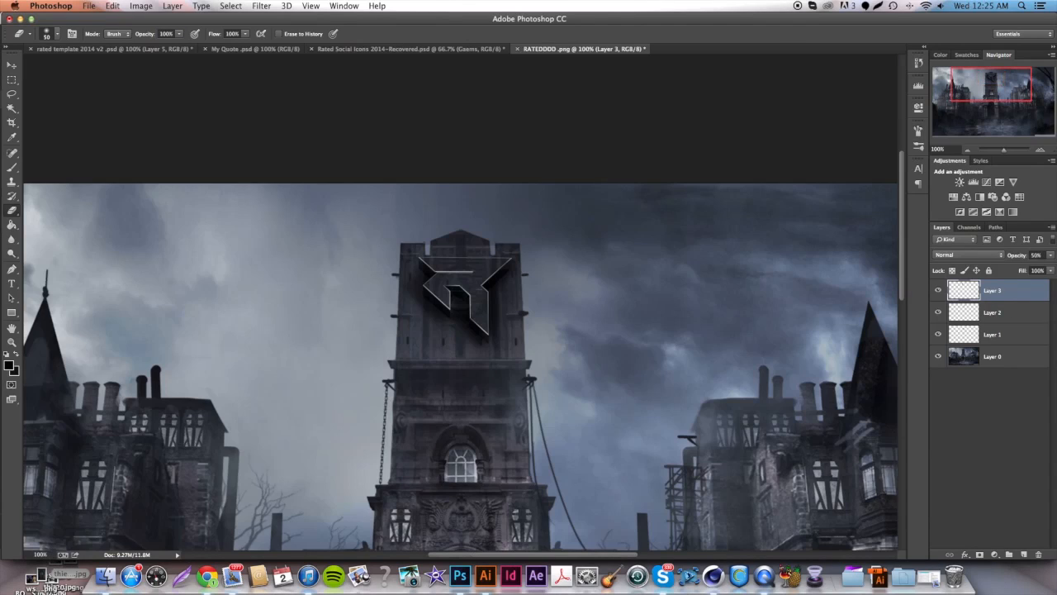
click(12, 64)
scroll(433, 221, down, 4)
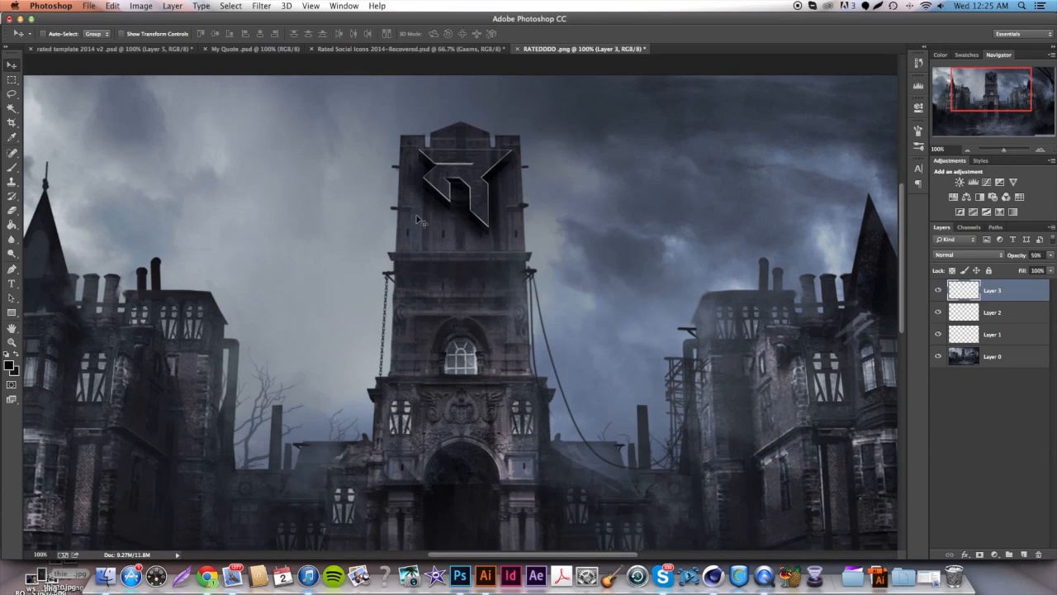
scroll(482, 267, down, 4)
scroll(482, 267, up, 5)
scroll(482, 267, left, 4)
scroll(481, 267, down, 5)
scroll(481, 267, left, 5)
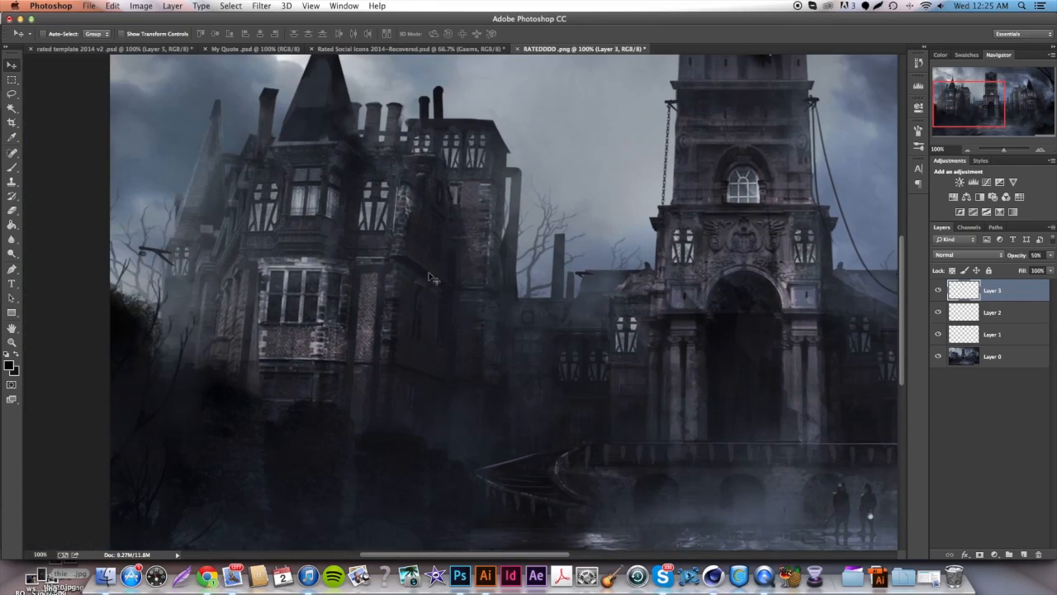
scroll(481, 266, up, 5)
scroll(428, 270, right, 7)
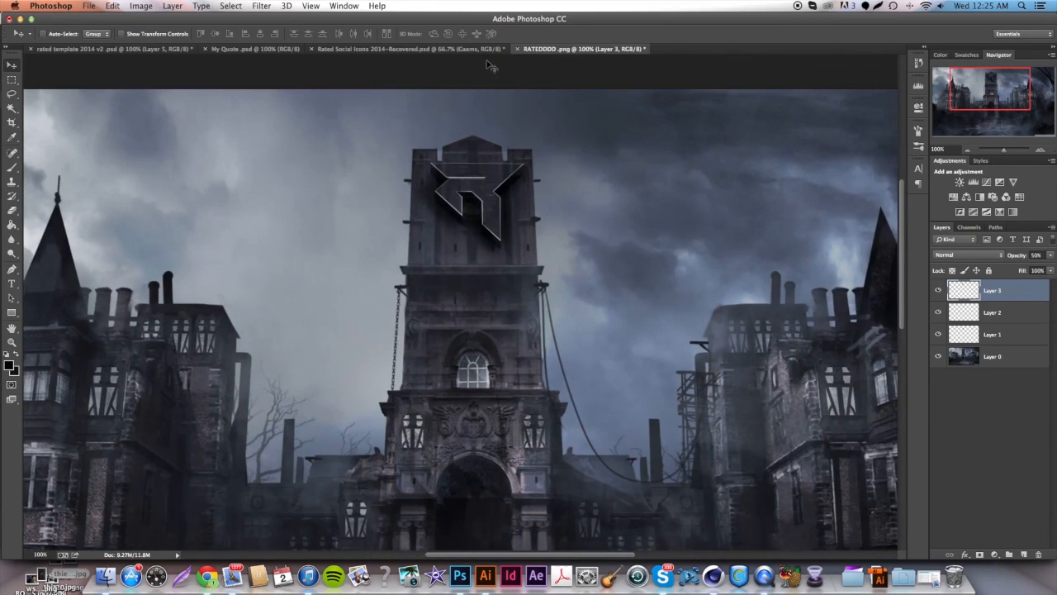
click(796, 7)
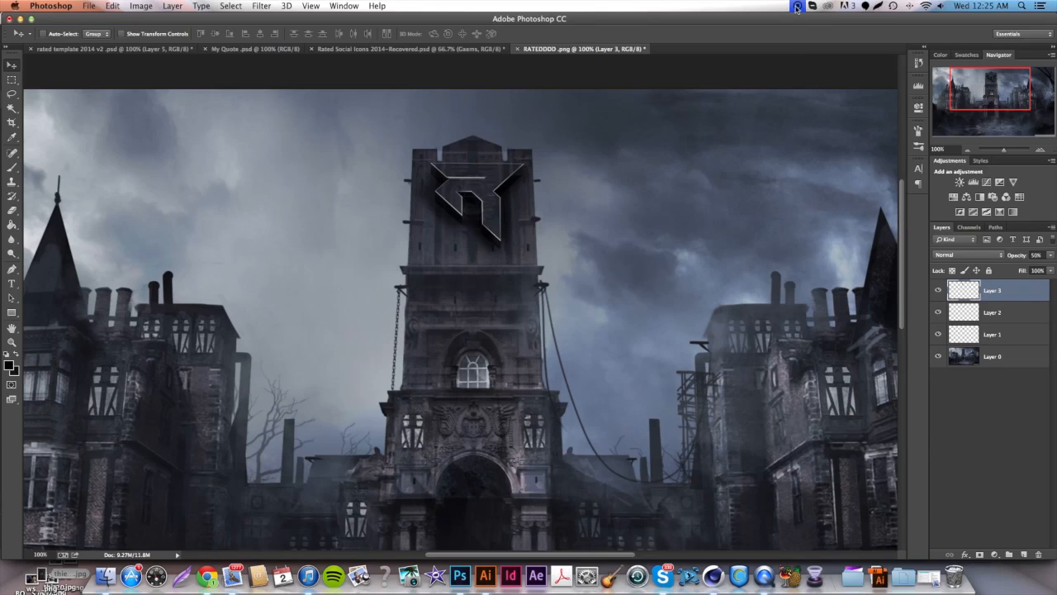